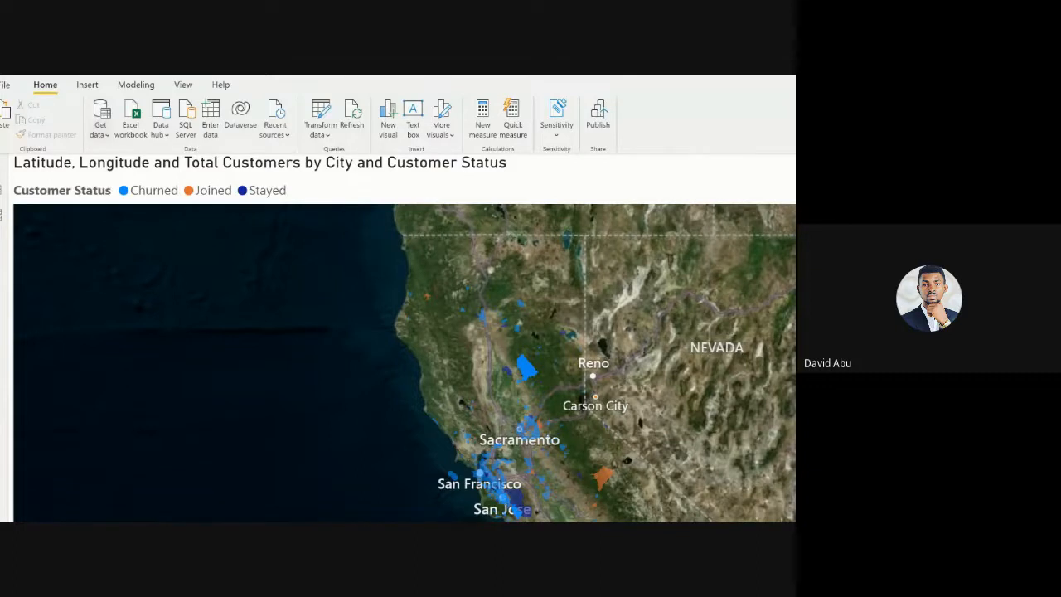
Examine the complete list of available data source connectors in Get Data, then close it without connecting.
key("Escape")
left_click(60, 117)
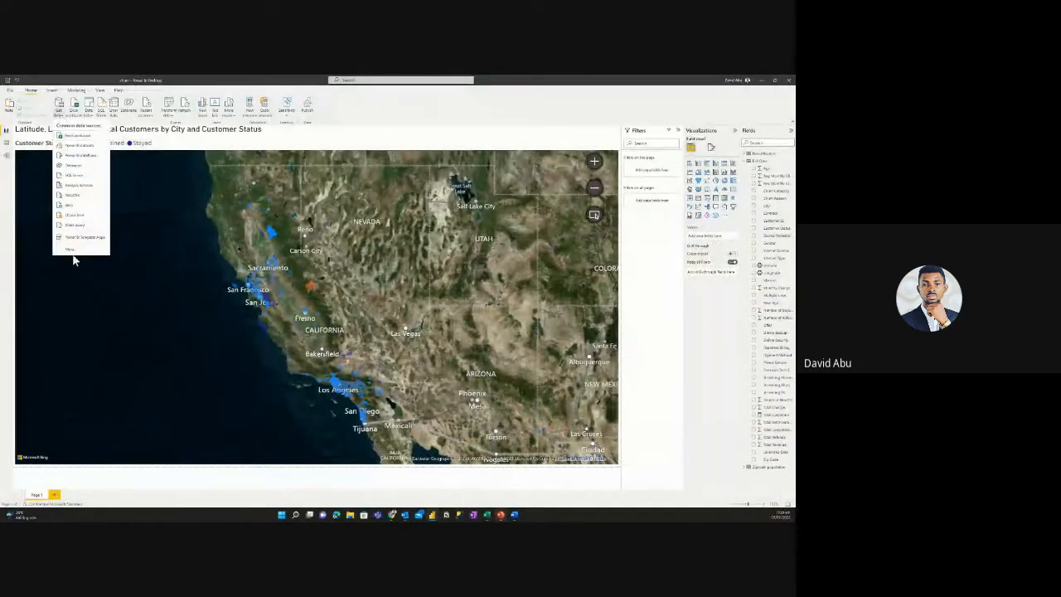
left_click(70, 250)
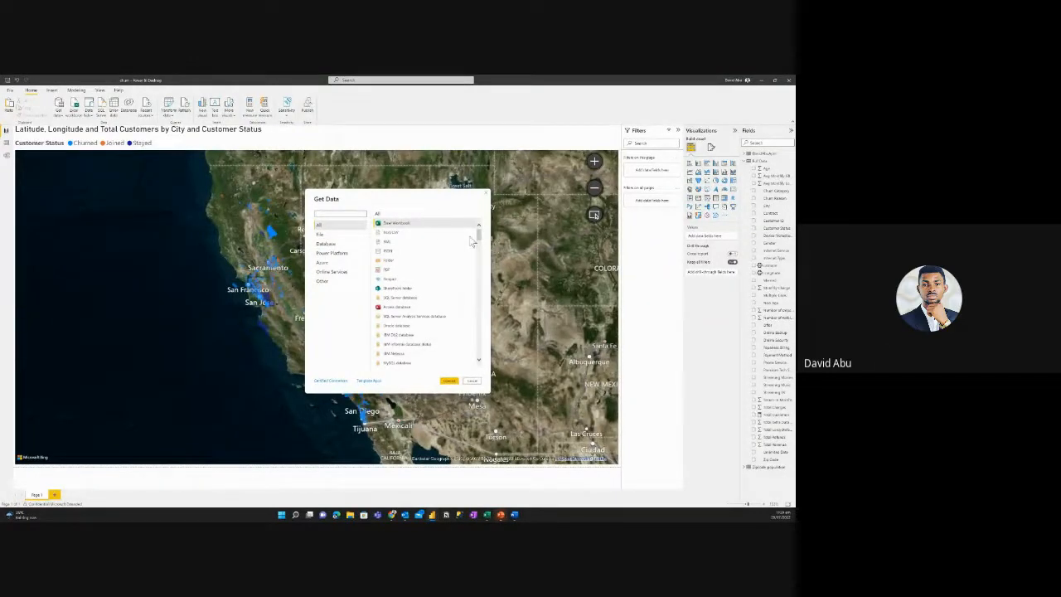
left_click(479, 362)
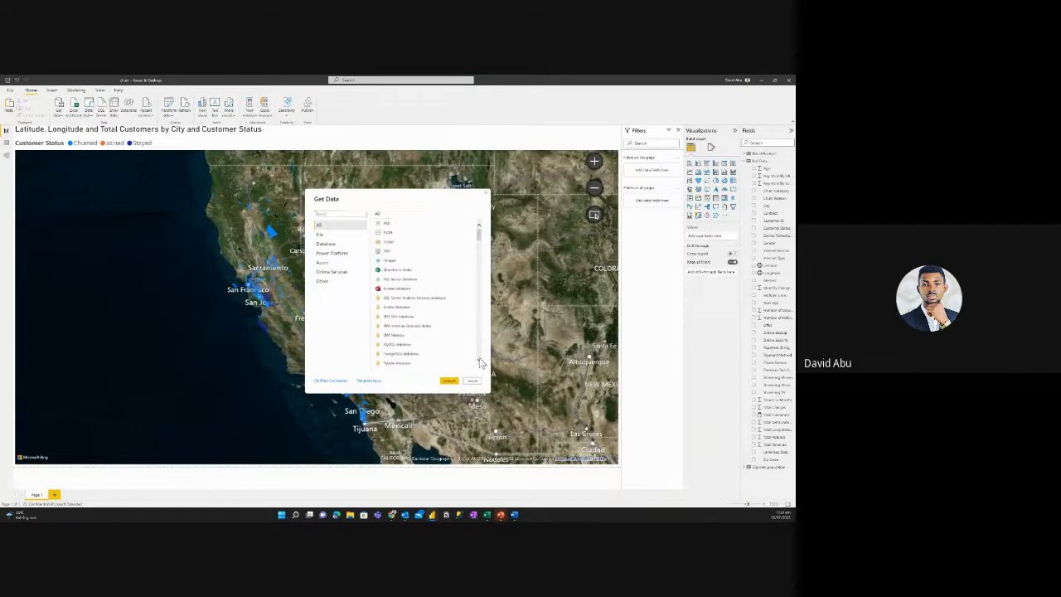
left_click(479, 362)
left_click(479, 363)
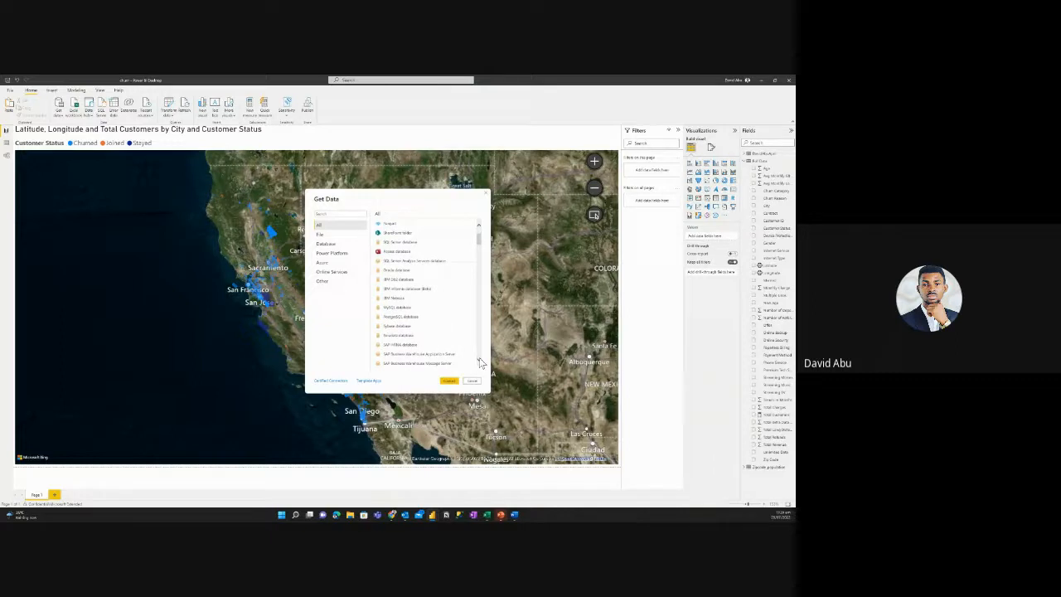
left_click(479, 362)
left_click(479, 362)
left_click(479, 363)
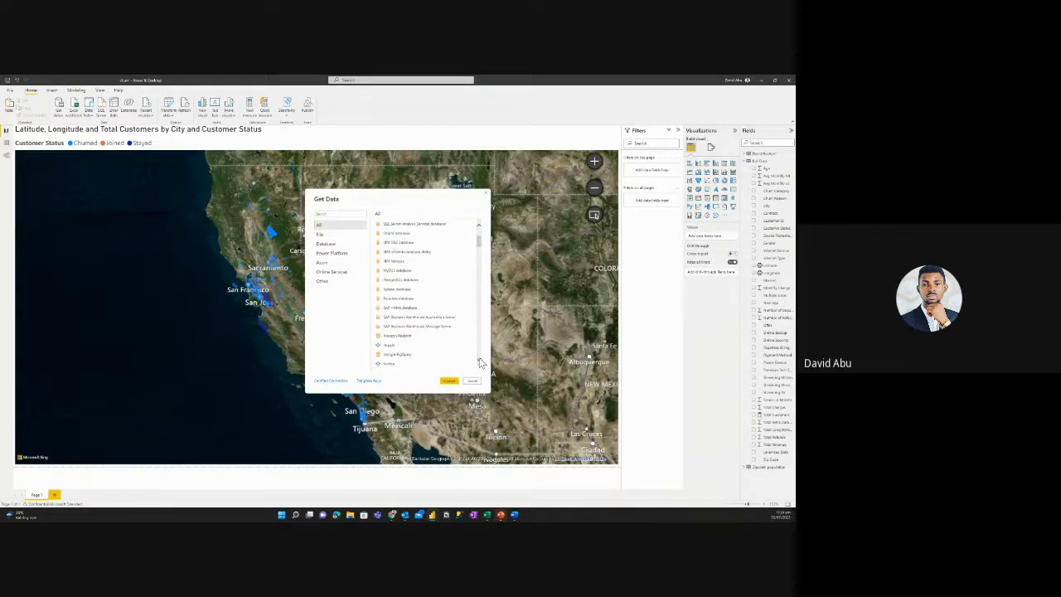
left_click(479, 362)
left_click(479, 362)
left_click(479, 362)
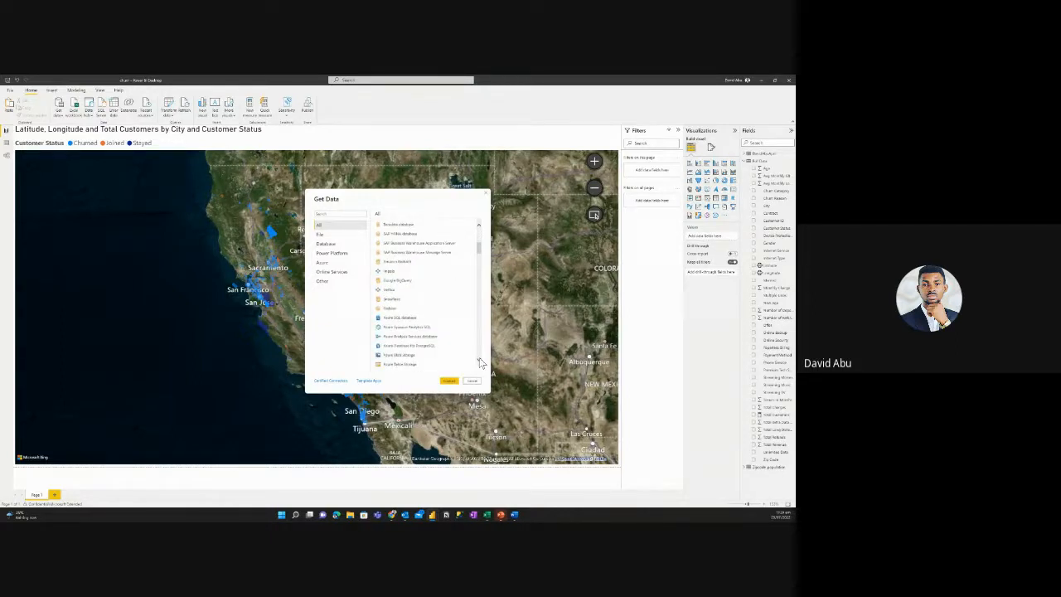
left_click(479, 362)
left_click(479, 362)
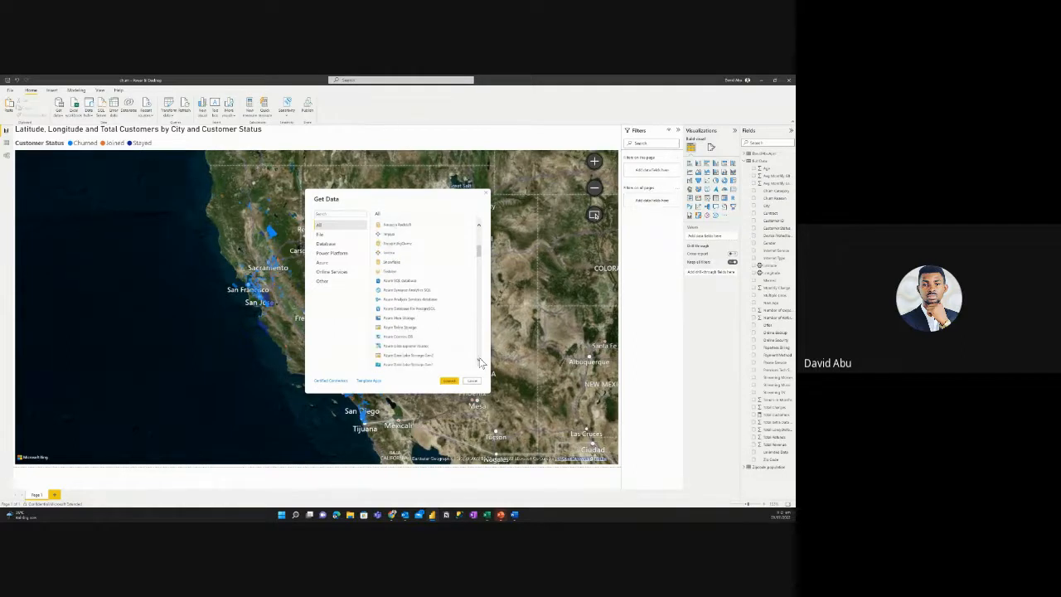
left_click(479, 363)
left_click(479, 363)
left_click(479, 363)
left_click(479, 362)
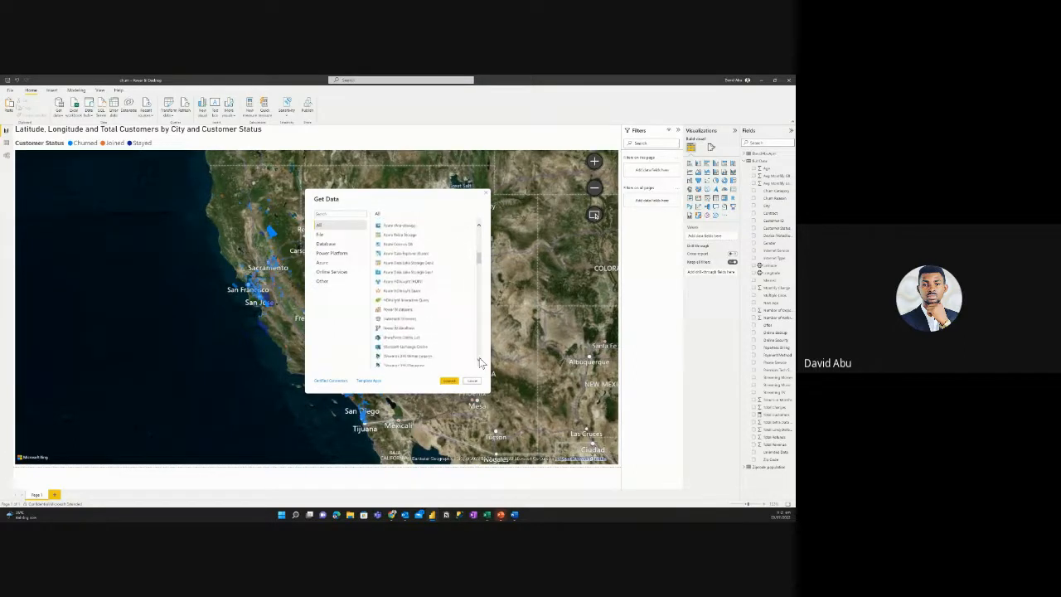
left_click(479, 362)
left_click(479, 362)
left_click(479, 362)
left_click(479, 362)
left_click(479, 362)
left_click(479, 362)
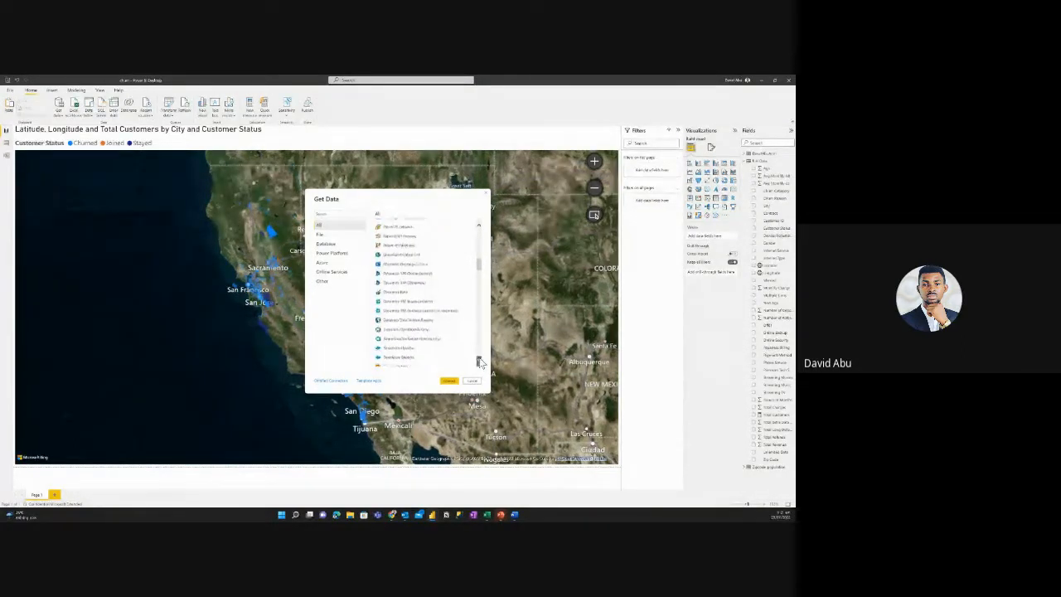
left_click(479, 362)
left_click(479, 362)
left_click(479, 362)
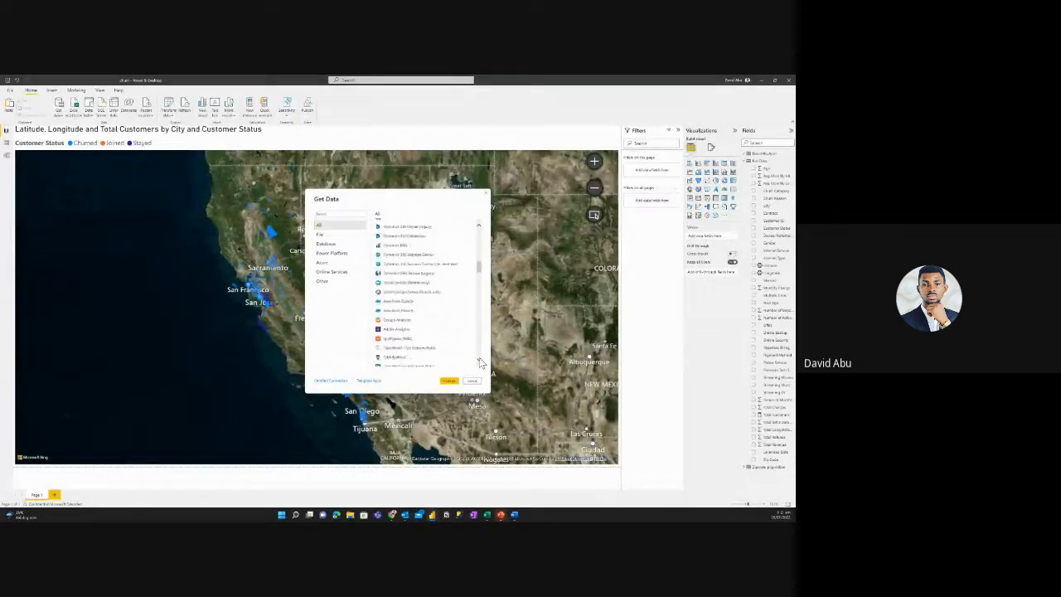
left_click(479, 362)
left_click(479, 362)
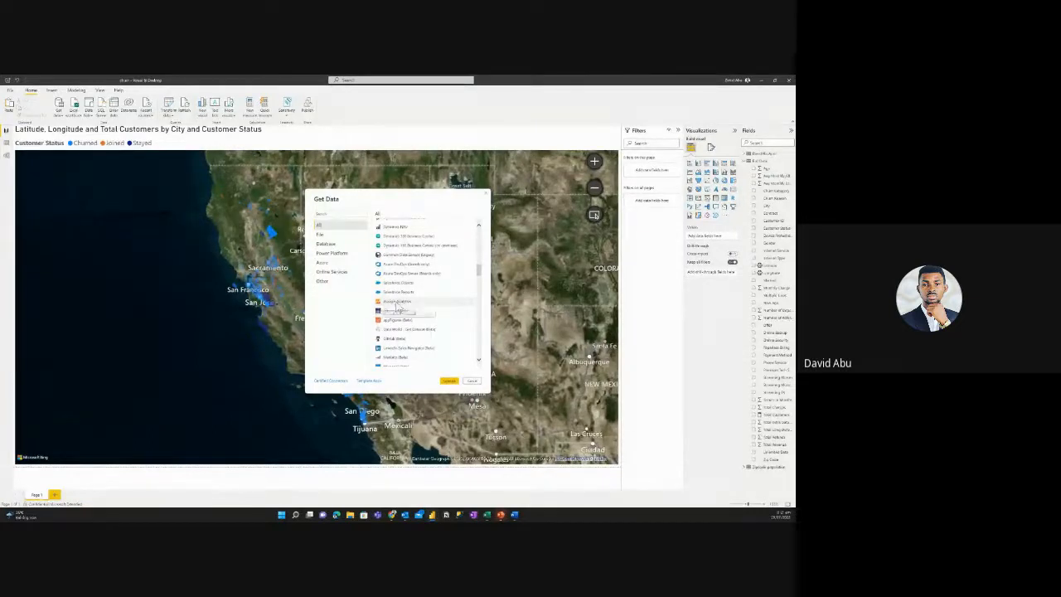
left_click(479, 362)
left_click(478, 362)
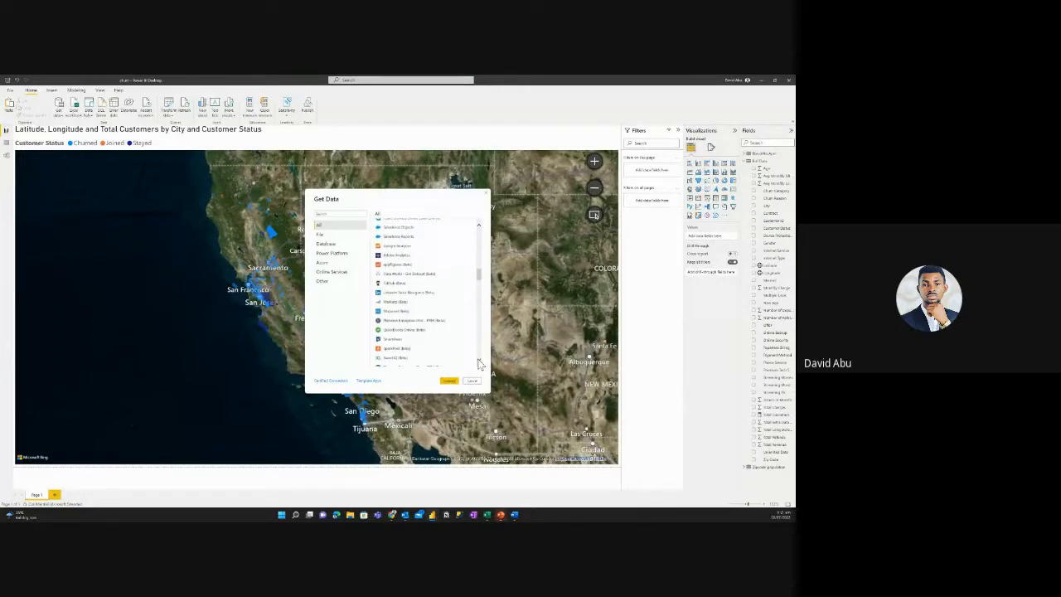
left_click(478, 363)
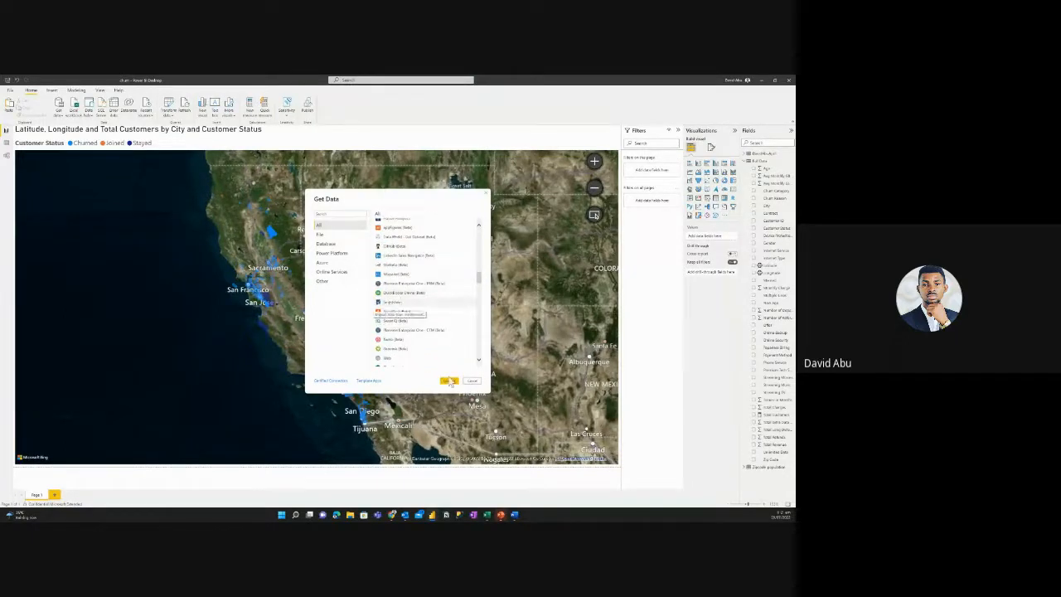
left_click(479, 362)
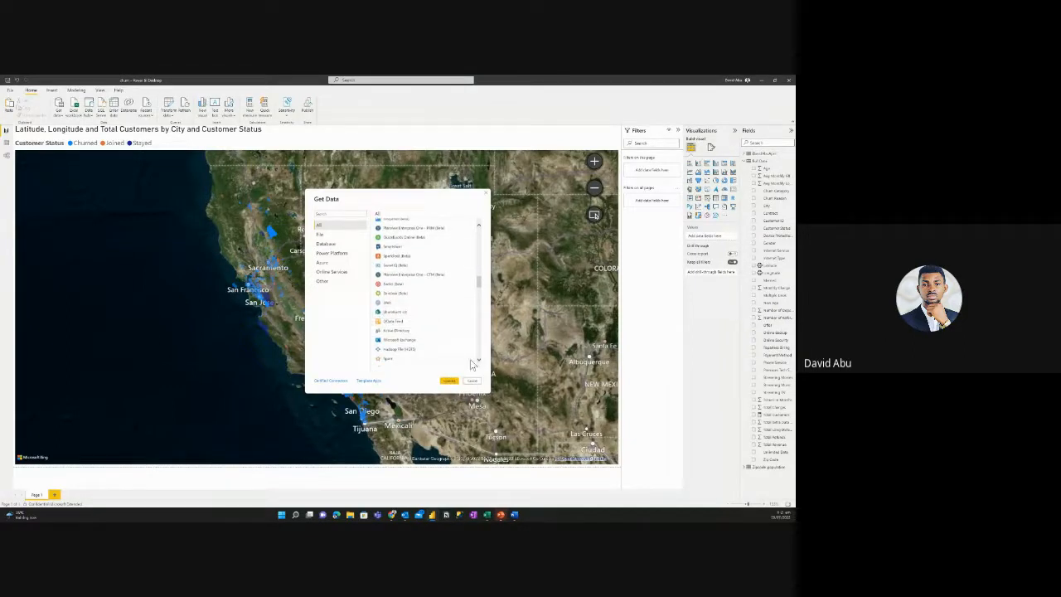
left_click(479, 363)
left_click(479, 362)
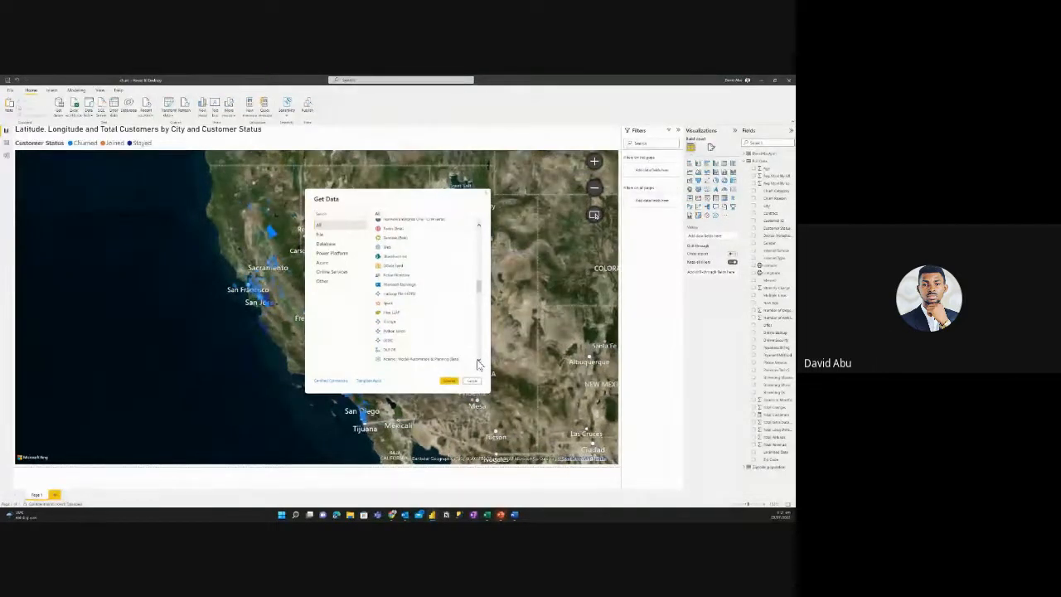
left_click(479, 362)
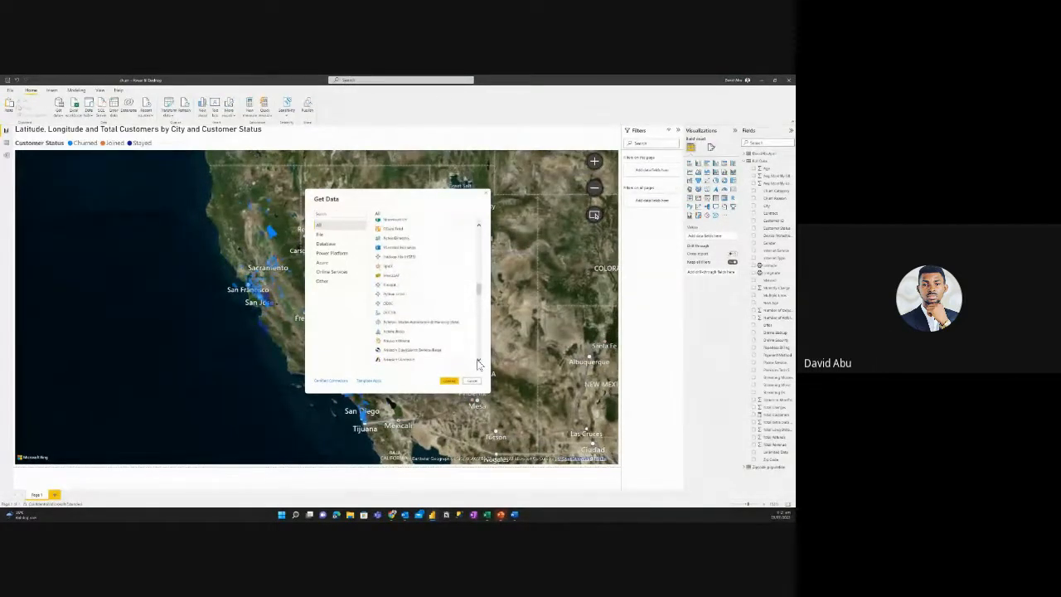
left_click(479, 362)
left_click(479, 362)
left_click(478, 362)
left_click(478, 362)
left_click(478, 362)
left_click(478, 362)
left_click(478, 362)
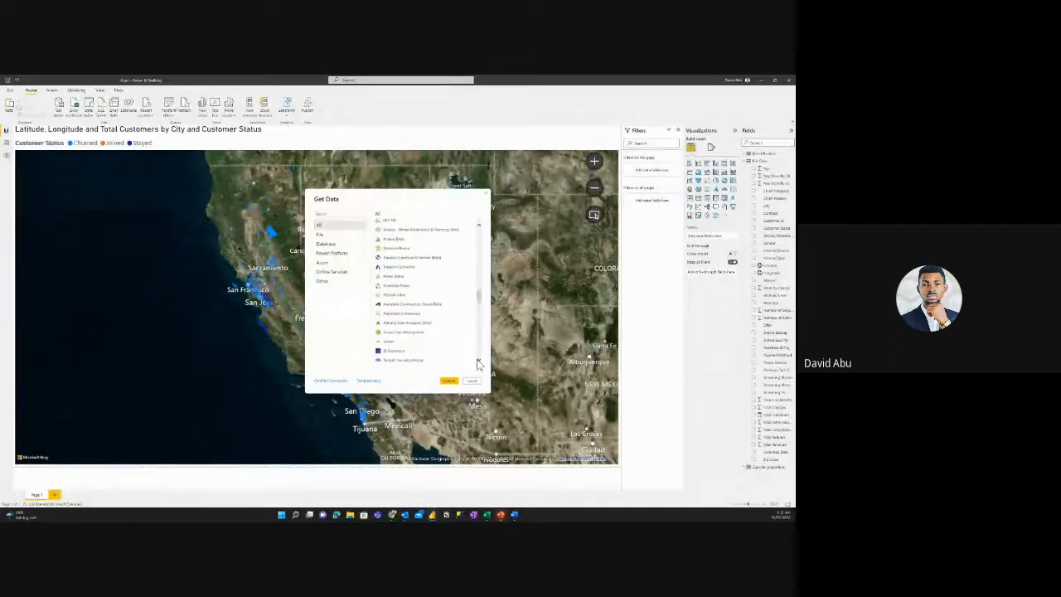
left_click(478, 362)
left_click(478, 363)
left_click(478, 362)
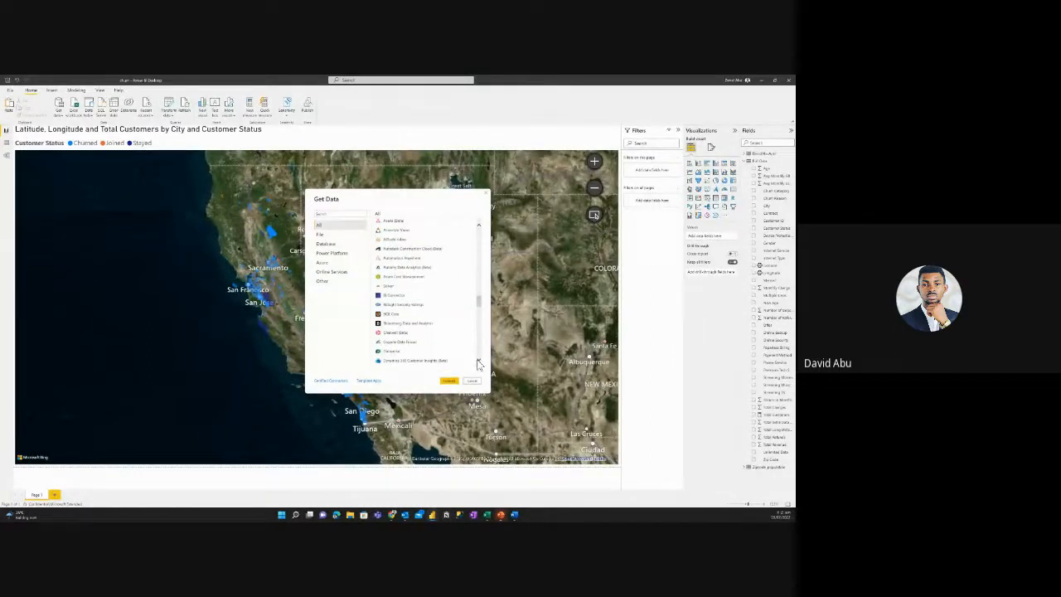
scroll(478, 363, "down", 6)
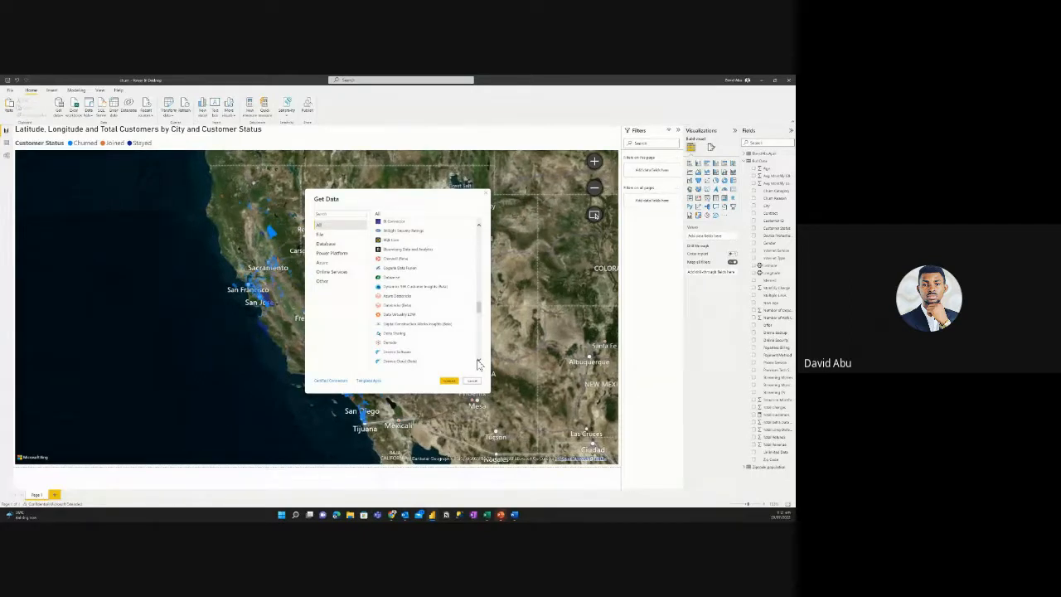
scroll(478, 363, "down", 4)
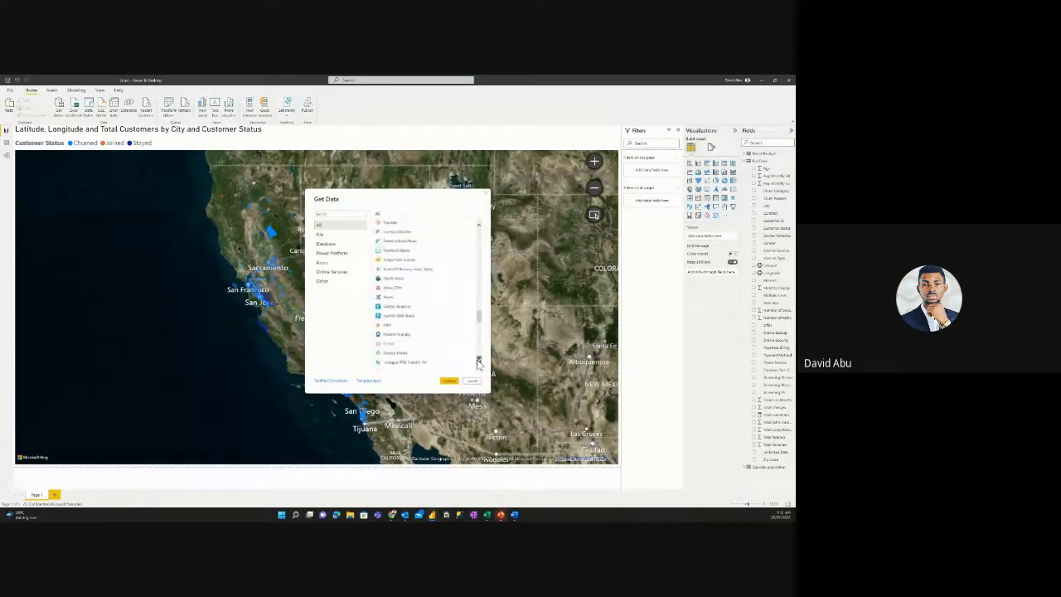
scroll(478, 363, "down", 5)
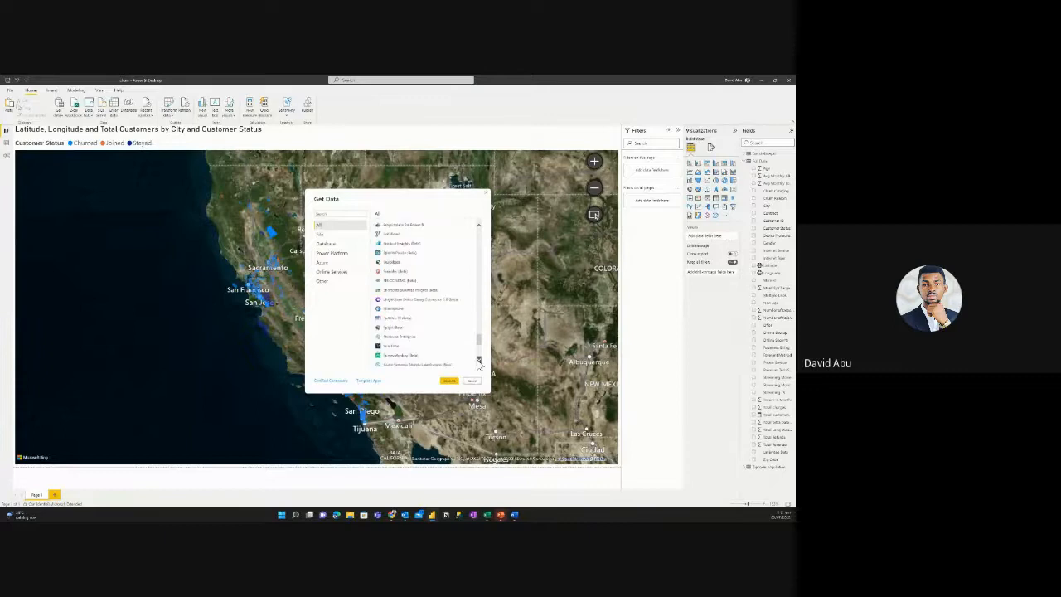
scroll(478, 363, "down", 5)
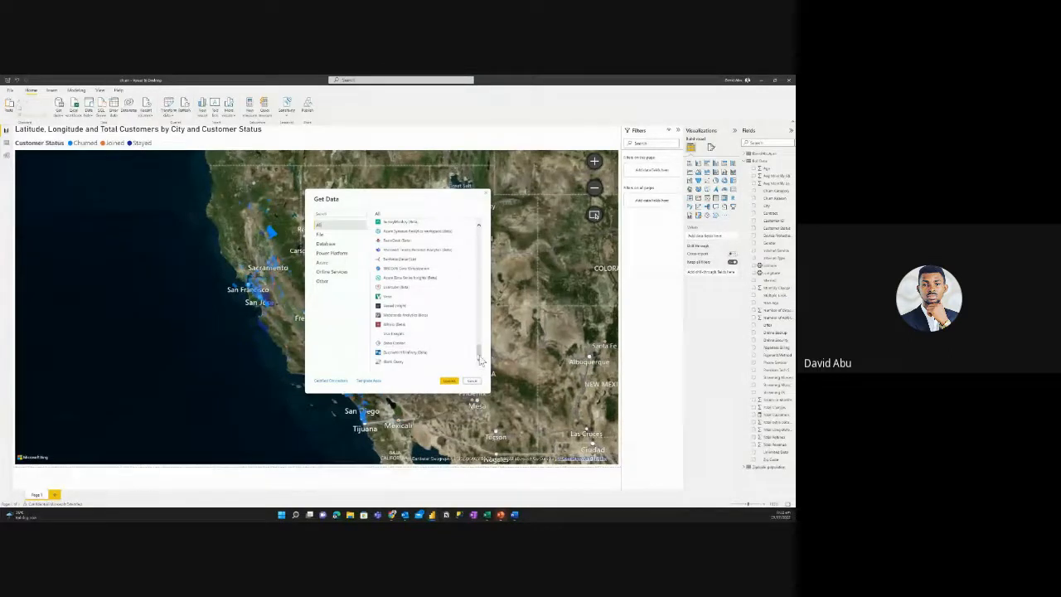
left_click_drag(479, 358, 478, 230)
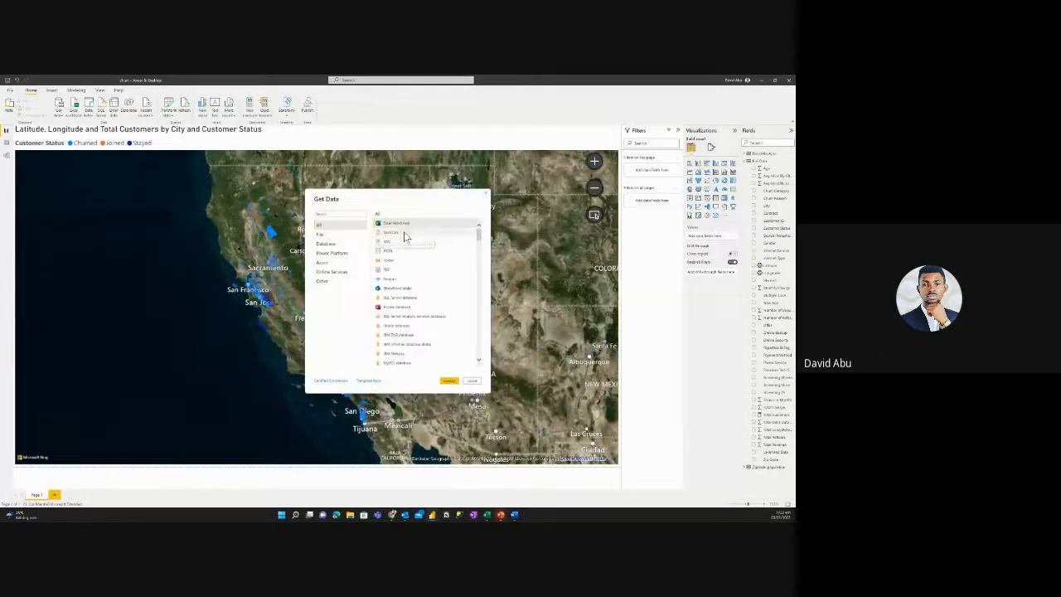
left_click(486, 195)
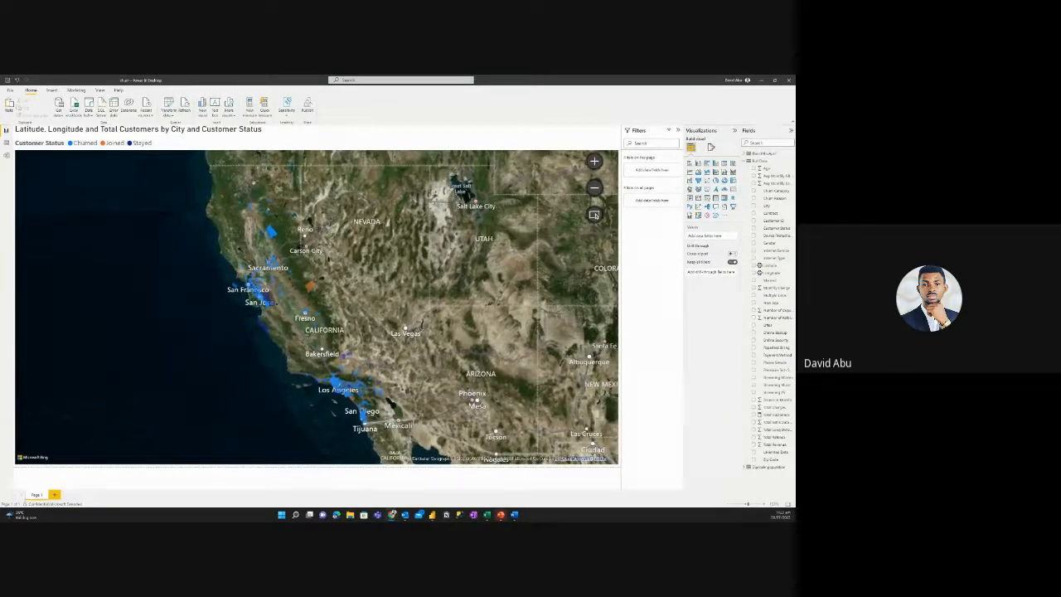
Switch to the browser and review the Telecom Customer Churn dataset description, then return to the dataset list.
left_click_drag(236, 521, 330, 254)
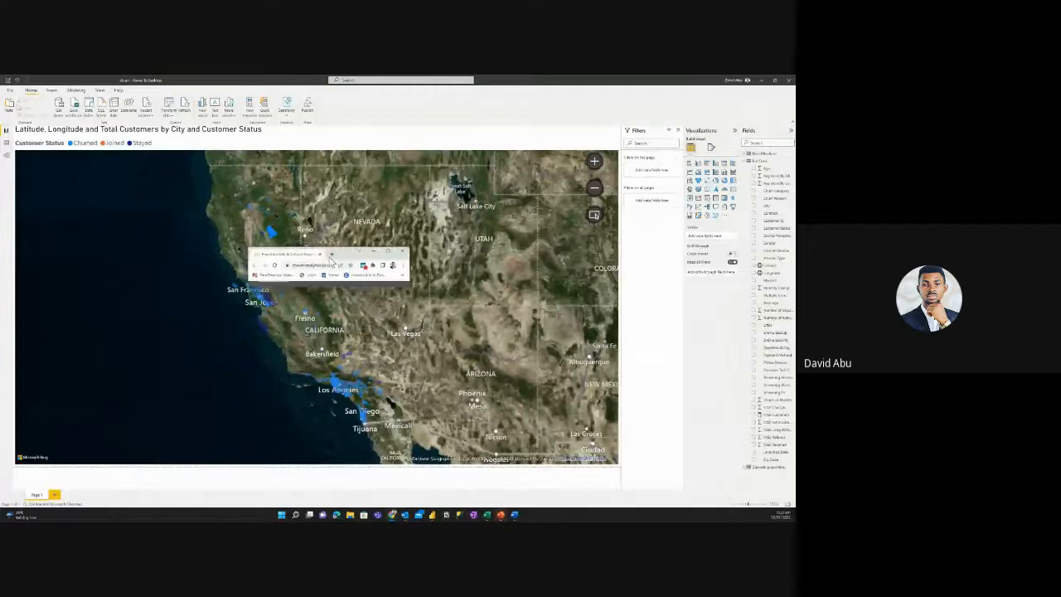
left_click(387, 253)
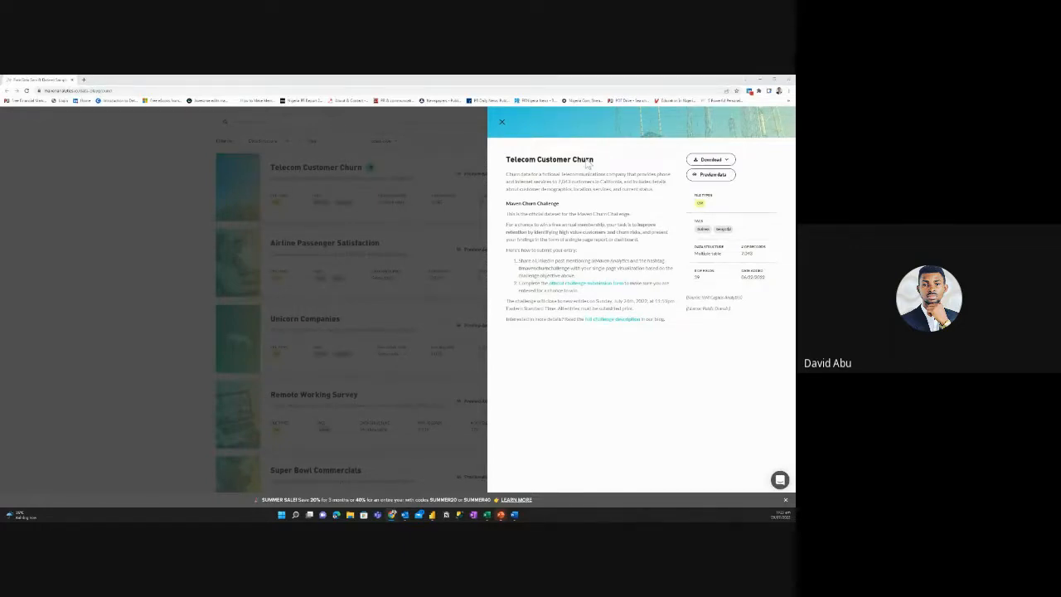
left_click(501, 125)
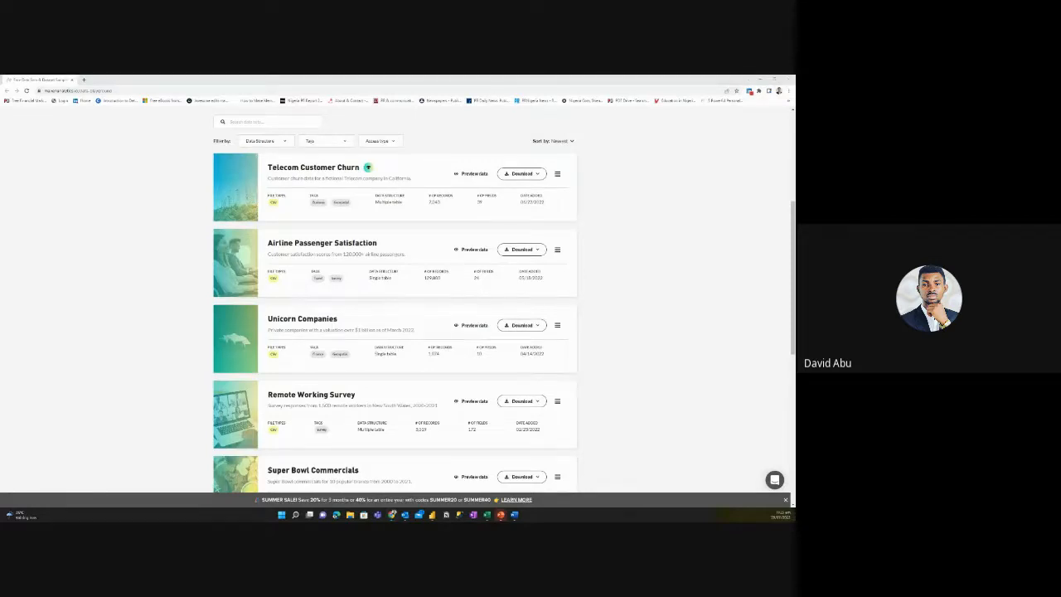
Open the Telecom Customer Churn download folder in a maximized File Explorer window to view its CSV files.
left_click(350, 515)
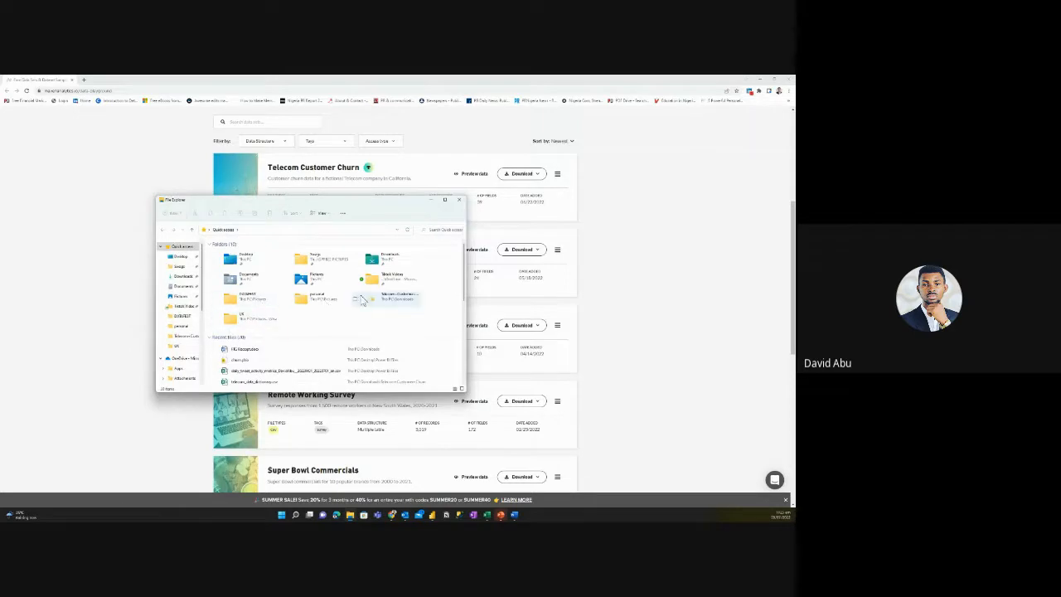
double_click(381, 300)
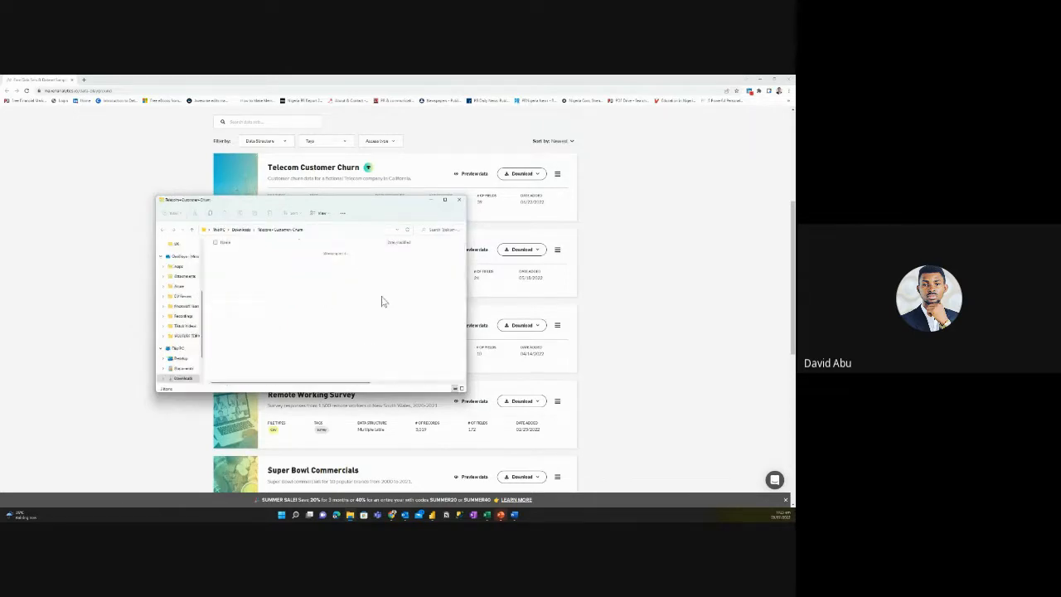
mouse_move(445, 204)
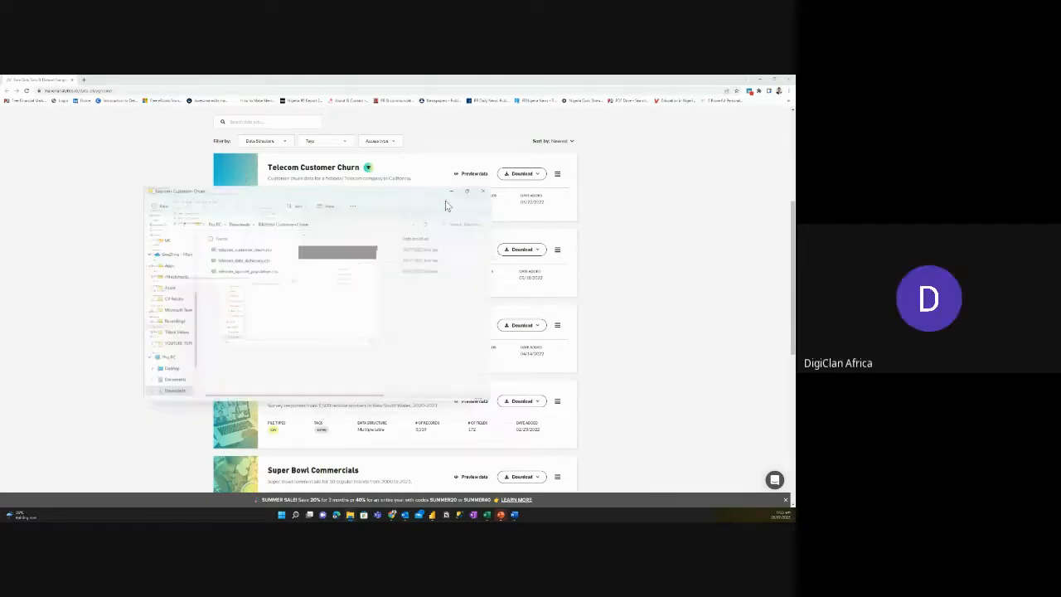
left_click(446, 203)
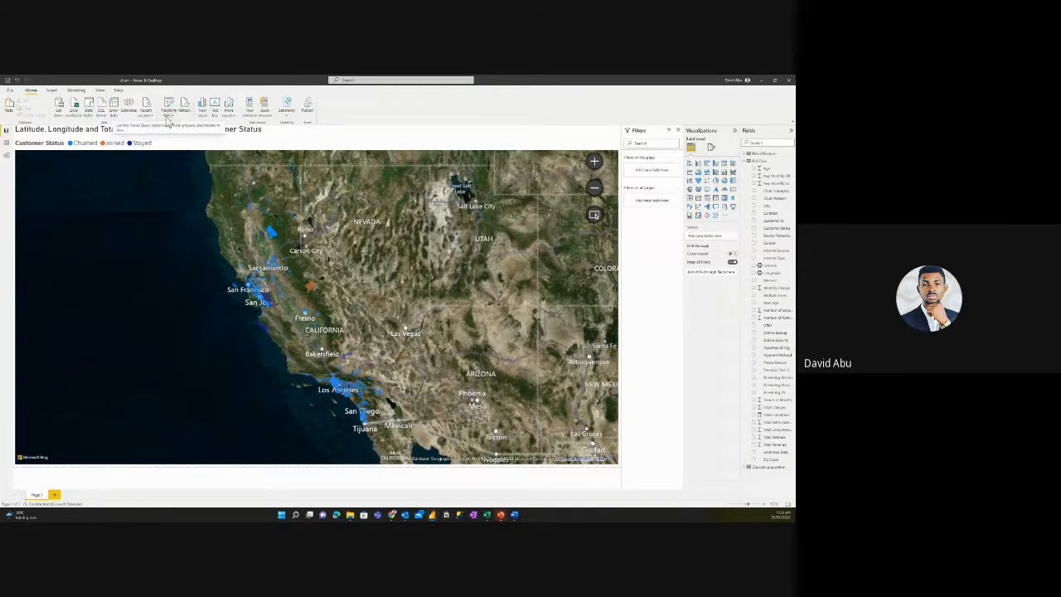
Switch to Power BI Desktop and open the report's queries in the Power Query Editor to examine the customer table's first columns.
left_click(63, 118)
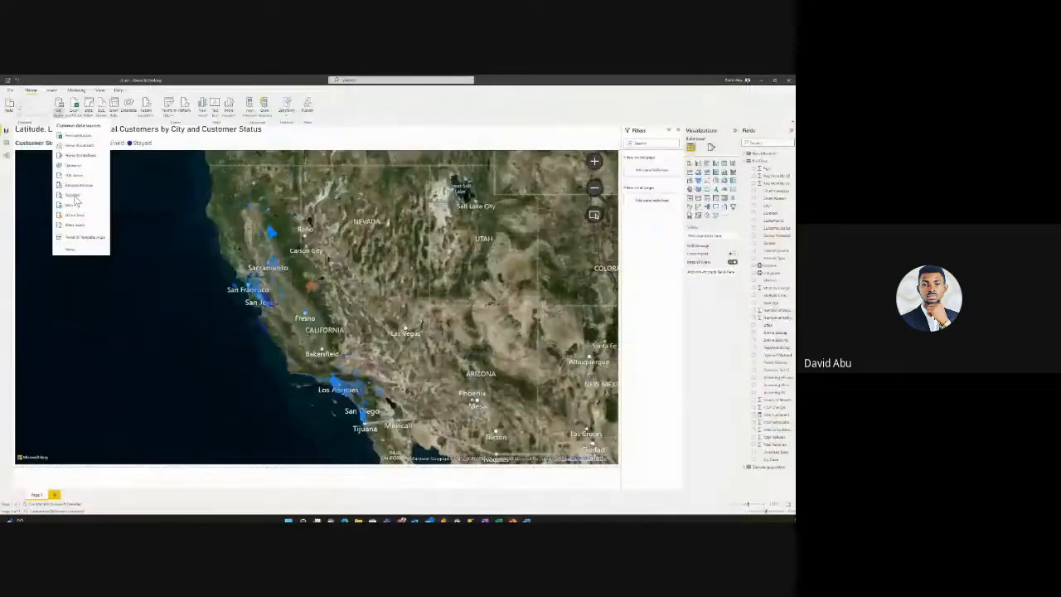
left_click(170, 110)
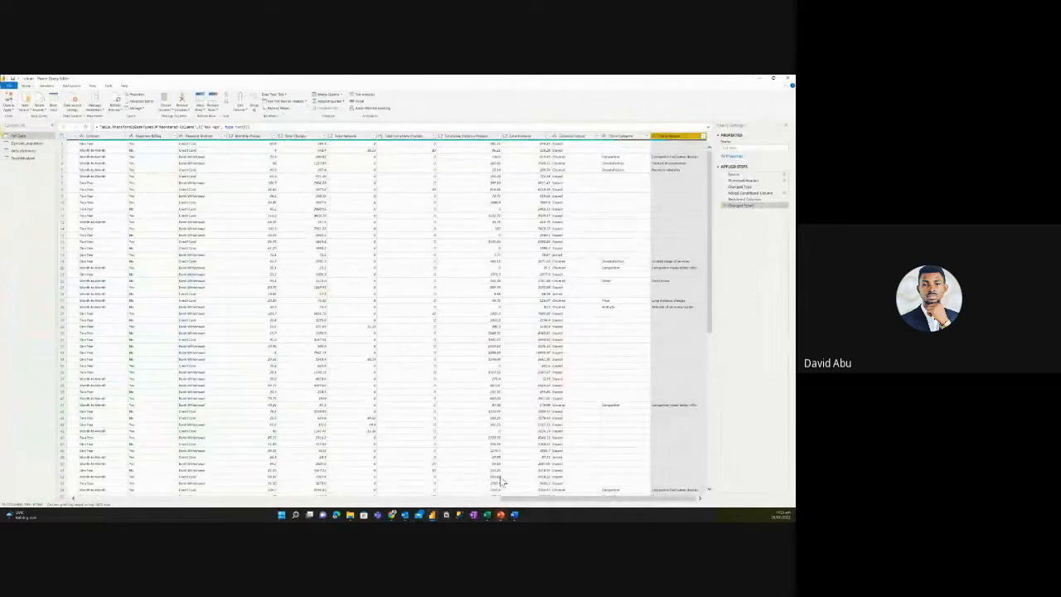
left_click_drag(509, 501, 50, 466)
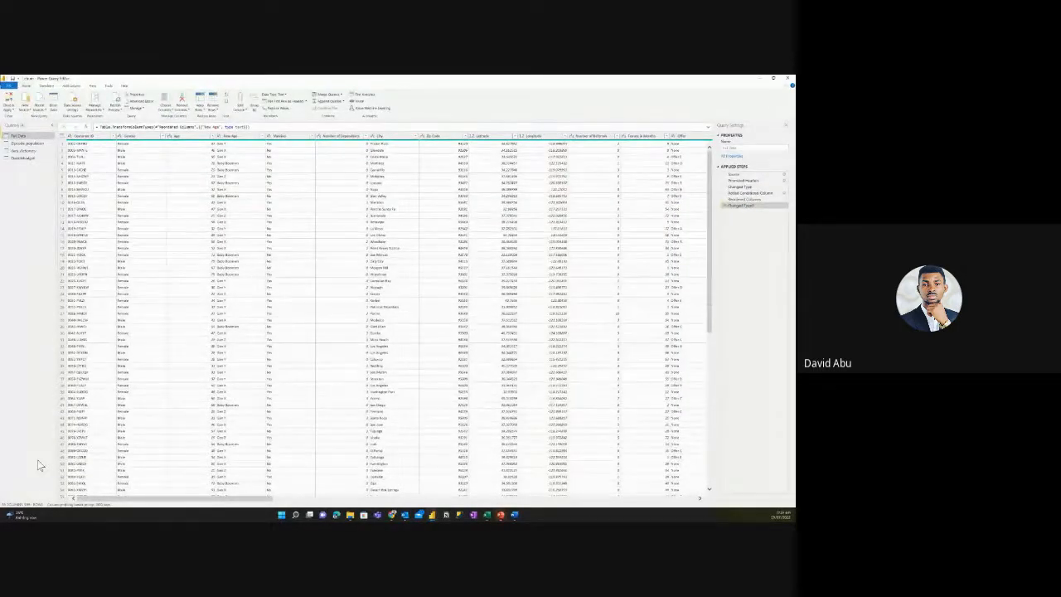
key("ctrl+shift+plus")
key("ctrl+shift+plus")
key("ctrl+shift+plus")
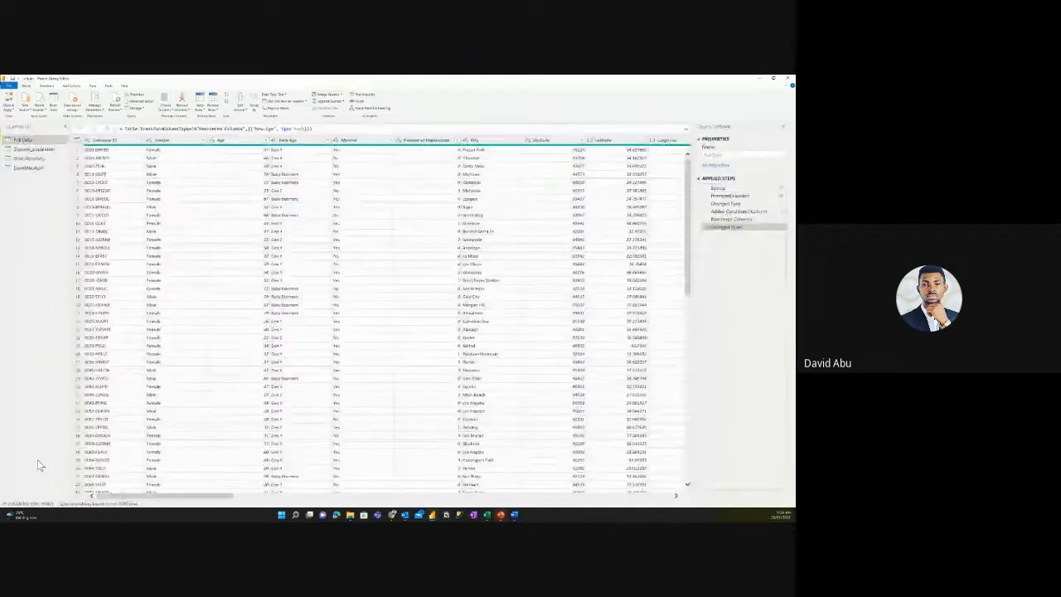
Enlarge the Power Query Editor's display for readability and examine the Gender column of the Full Data query.
key("ctrl+shift+plus")
key("ctrl+shift+plus")
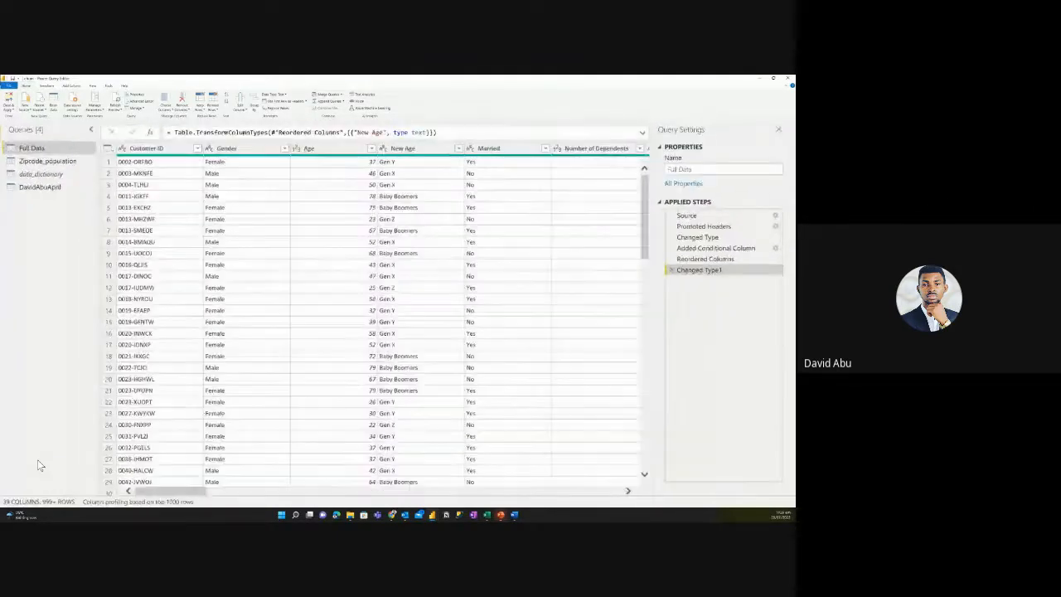
key("ctrl+shift+plus")
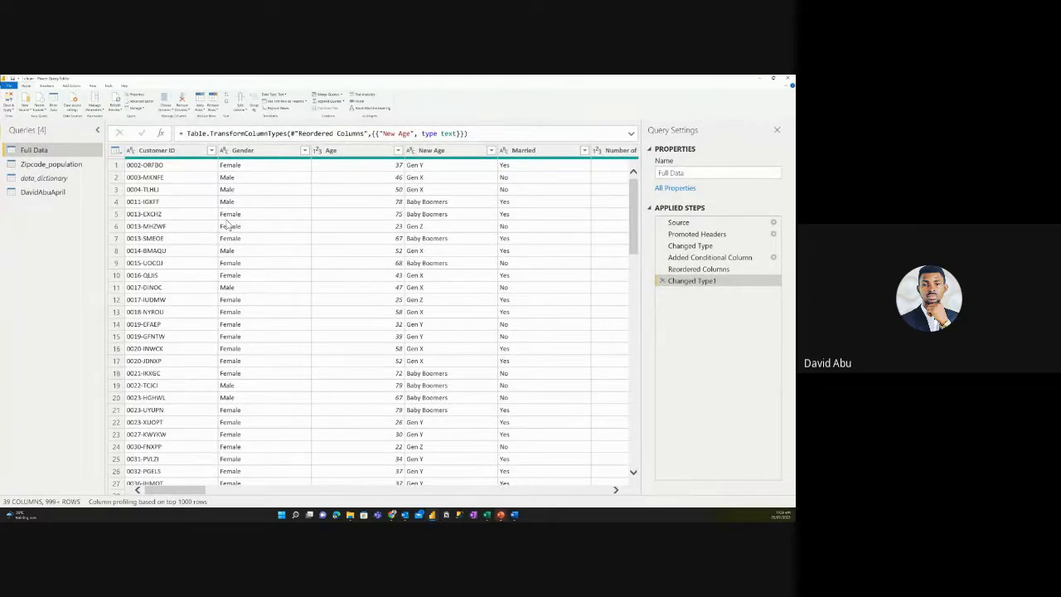
left_click(253, 154)
left_click(252, 154)
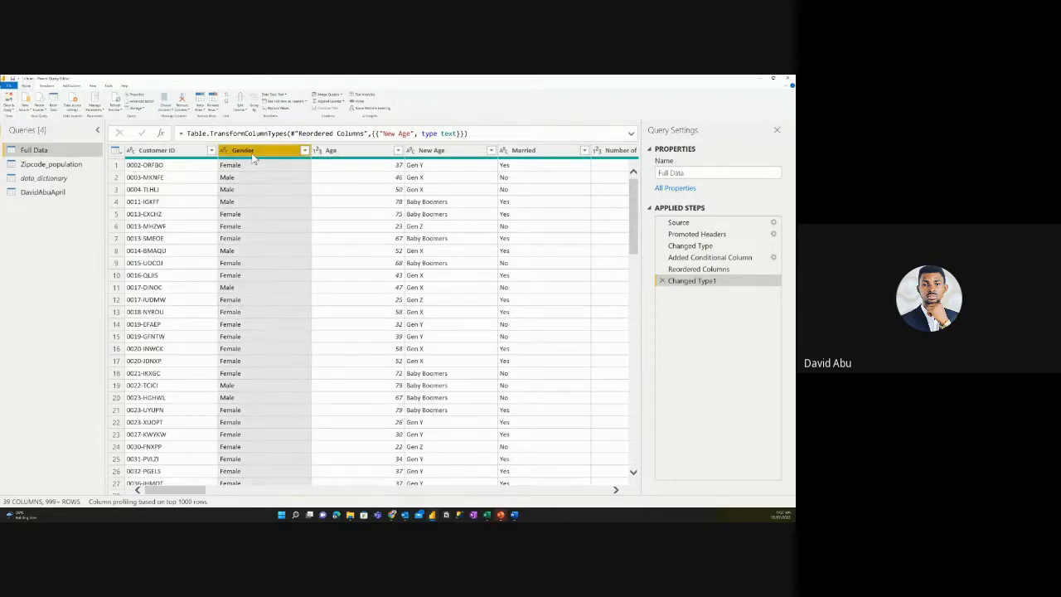
Load the complete list of values in the Age column's filter, review it to the end, and cancel without filtering.
key("Right")
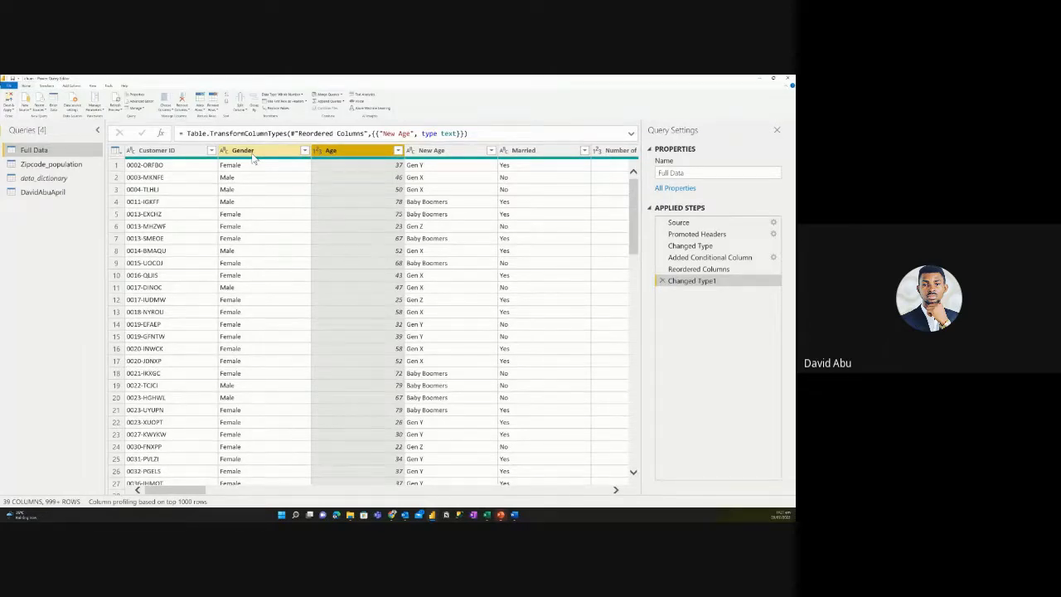
left_click(398, 151)
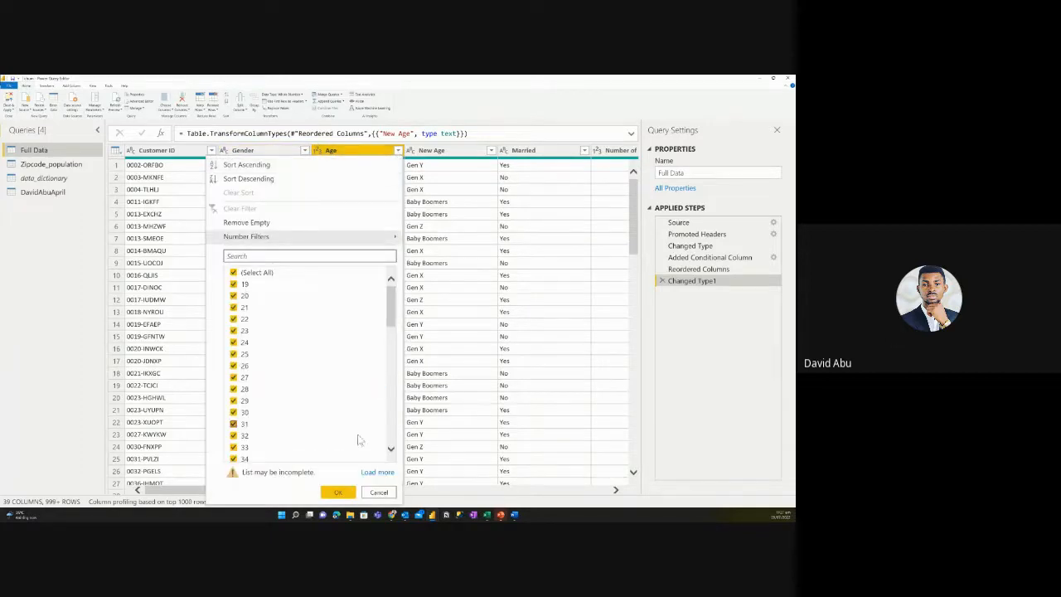
left_click(377, 472)
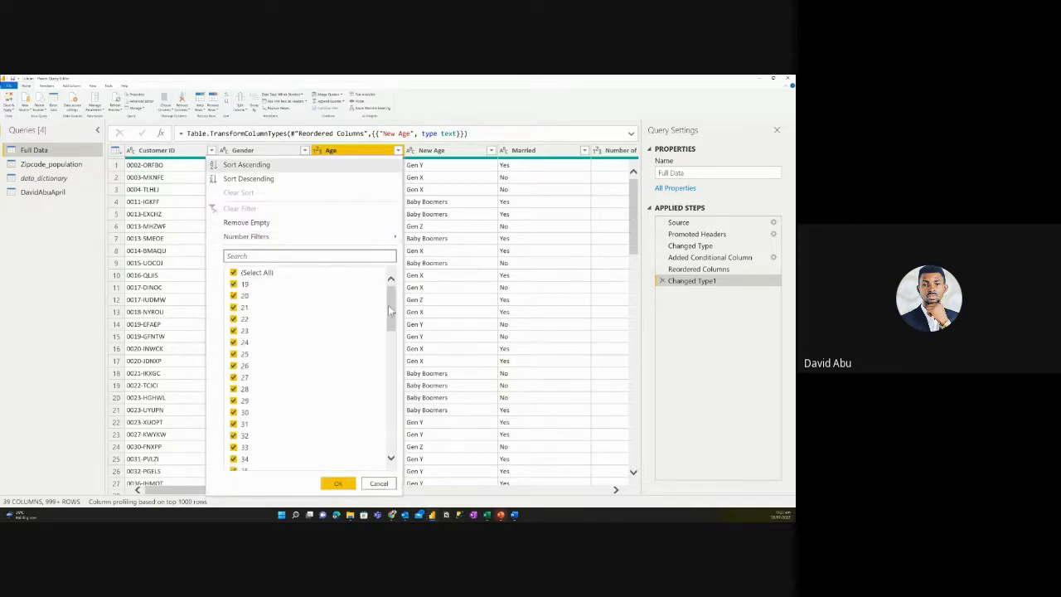
left_click_drag(386, 310, 386, 439)
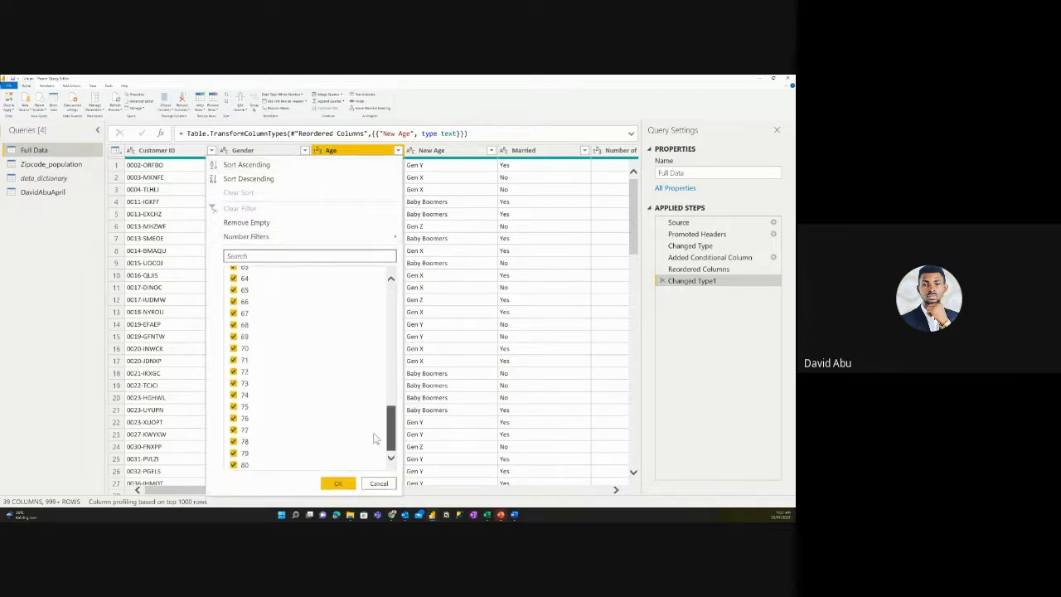
left_click(378, 483)
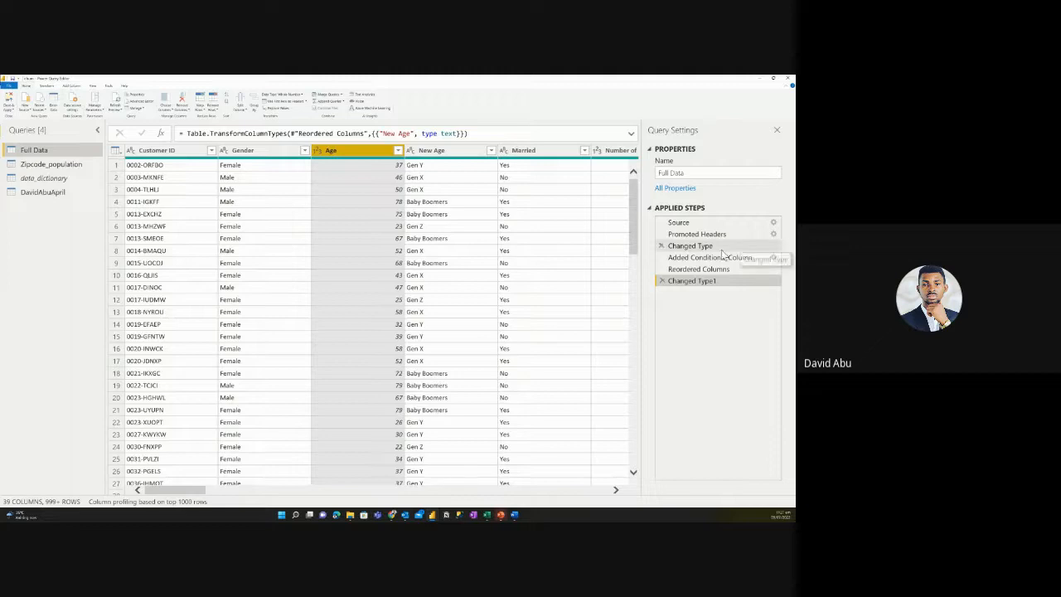
Review the conditional rules behind the New Age column in the Added Conditional Column step, then return to the Changed Type1 step.
left_click(471, 153)
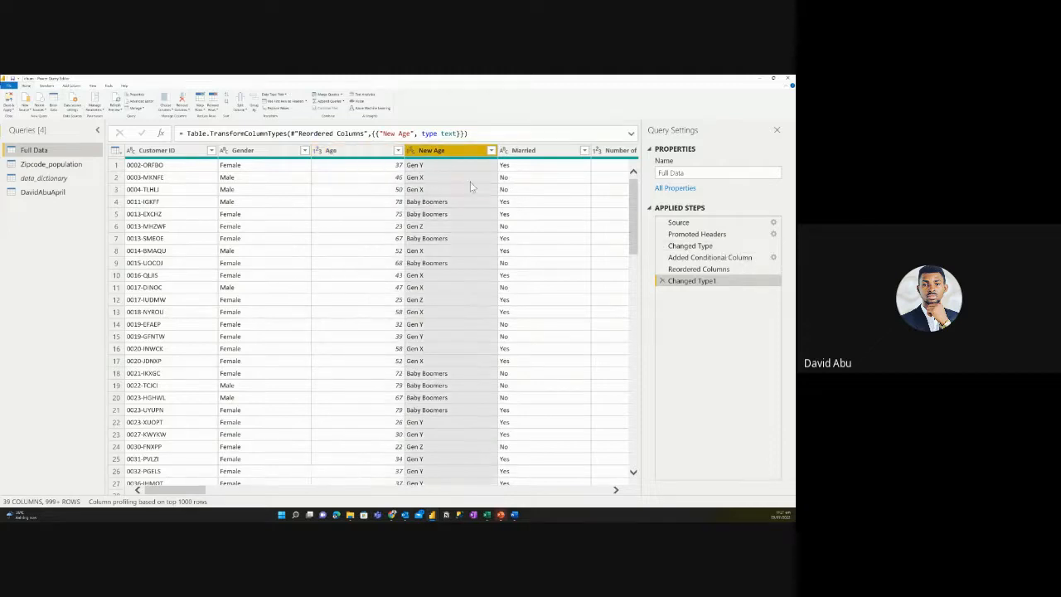
left_click(772, 258)
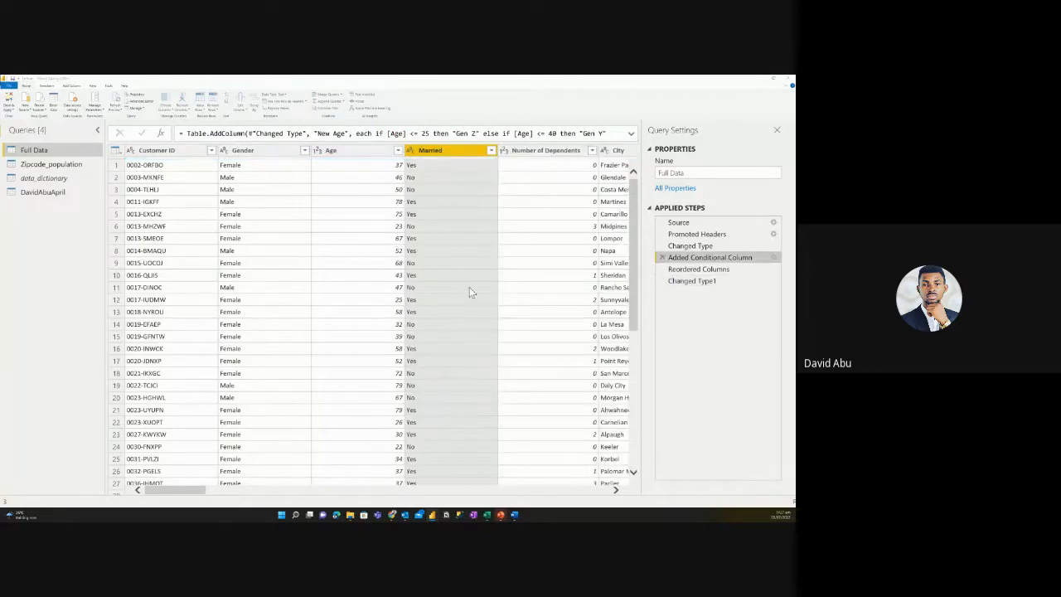
double_click(742, 261)
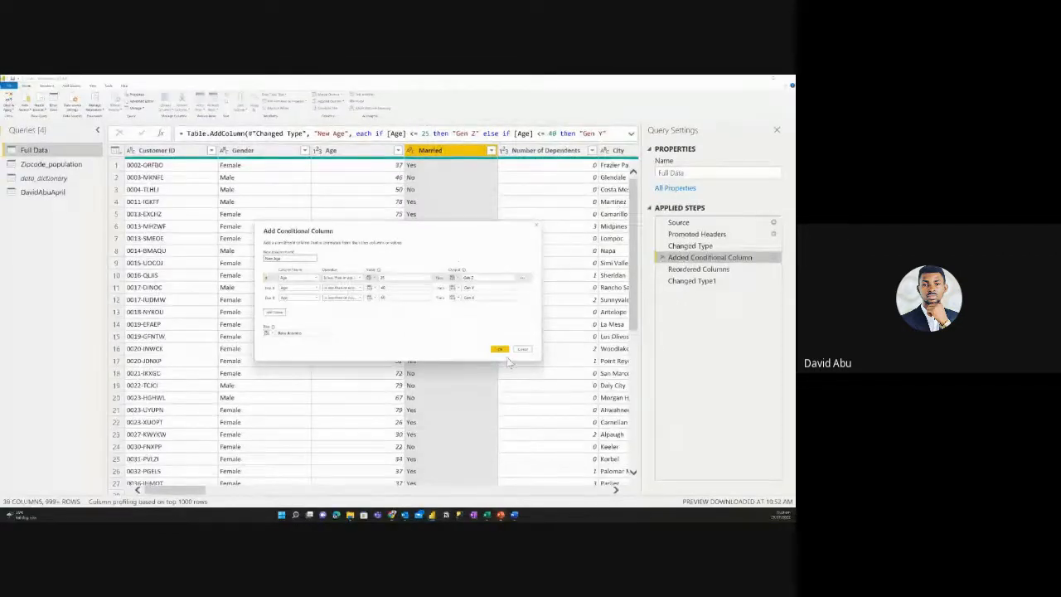
left_click(503, 350)
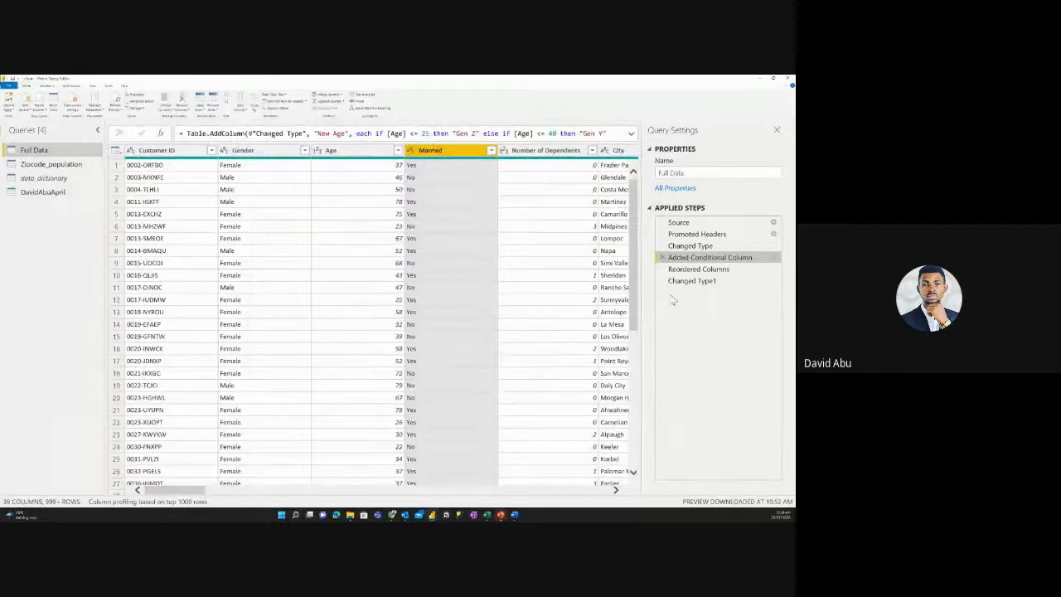
left_click(712, 281)
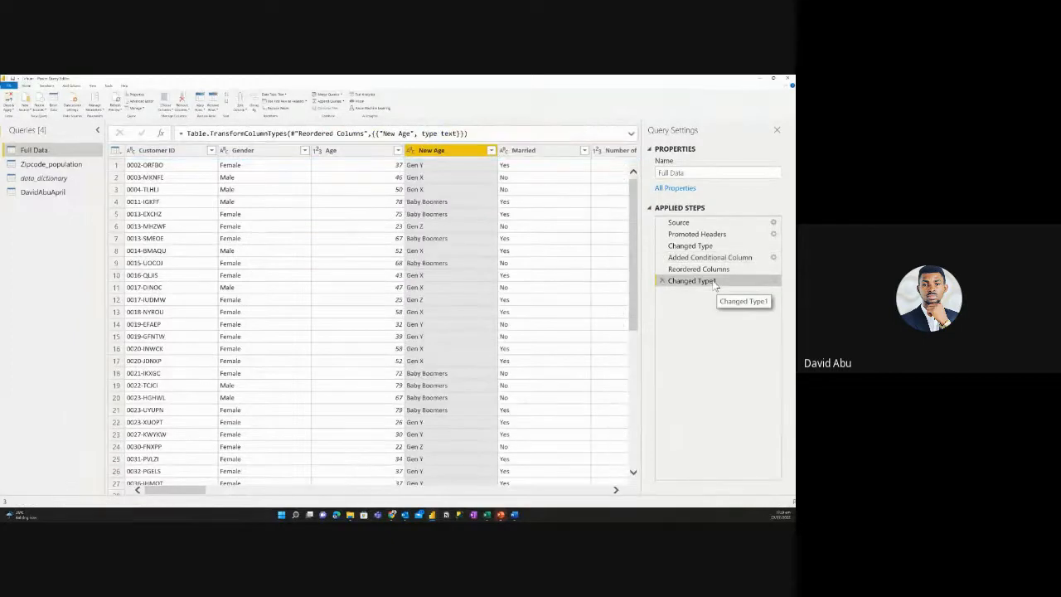
Examine the Zipcode_population, data_dictionary and April tweet-statistics queries one after another.
left_click(48, 166)
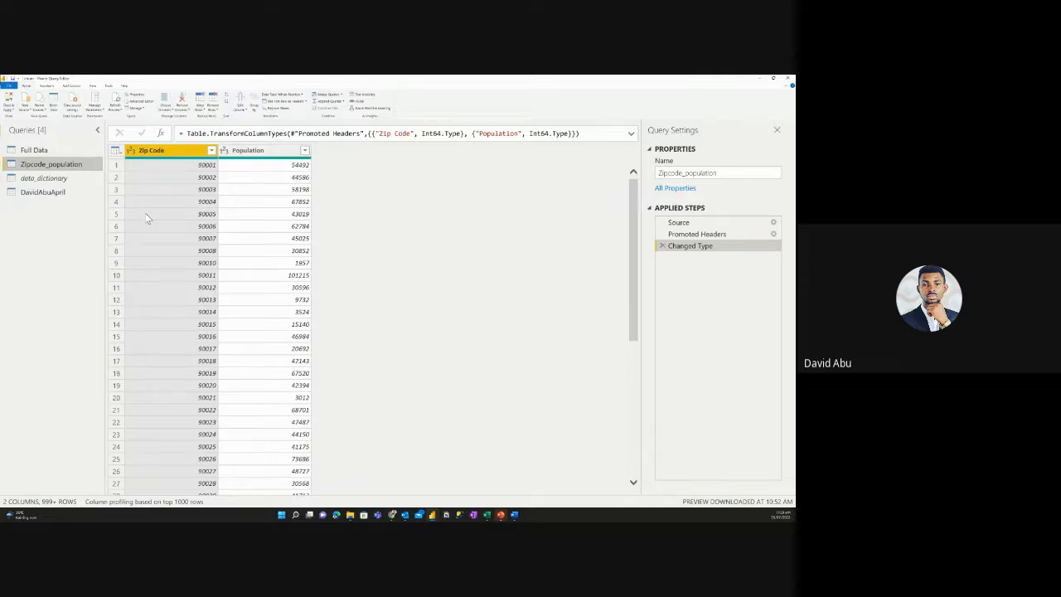
left_click(60, 180)
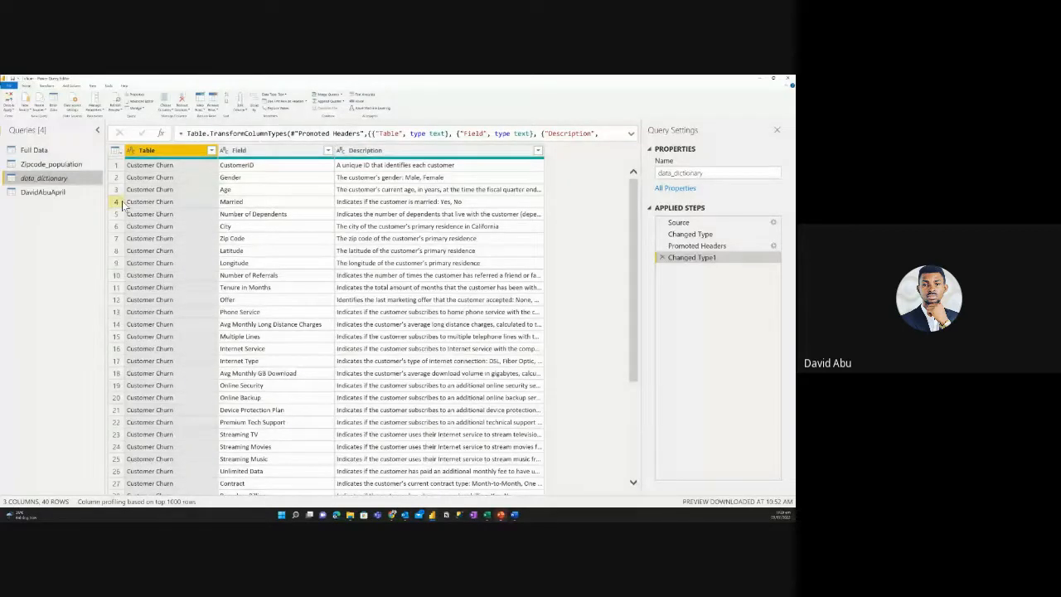
left_click(51, 192)
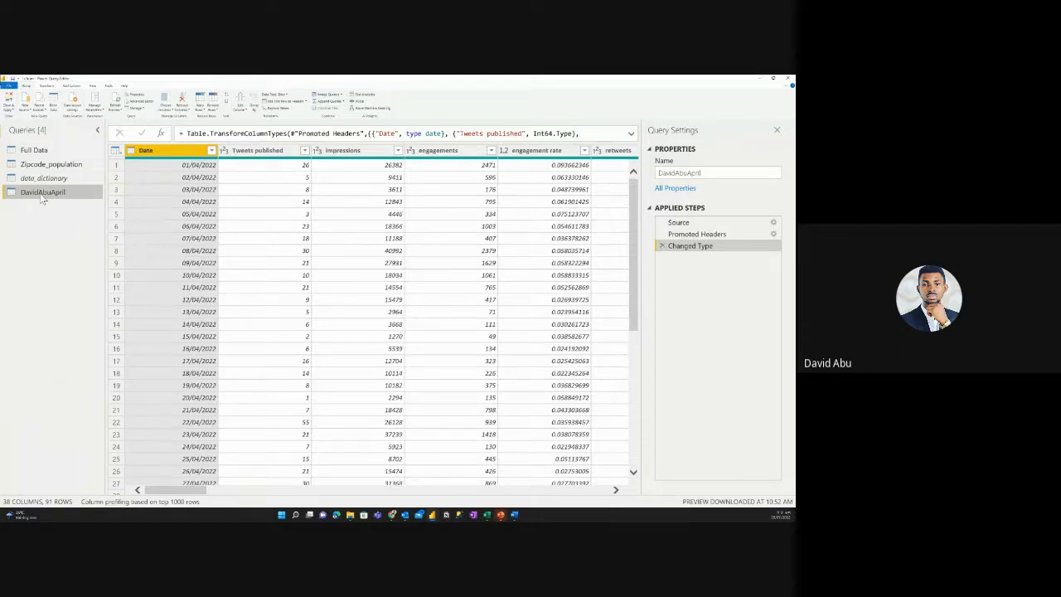
Check the options available for the data_dictionary query, then return to the Zipcode_population query.
left_click(45, 179)
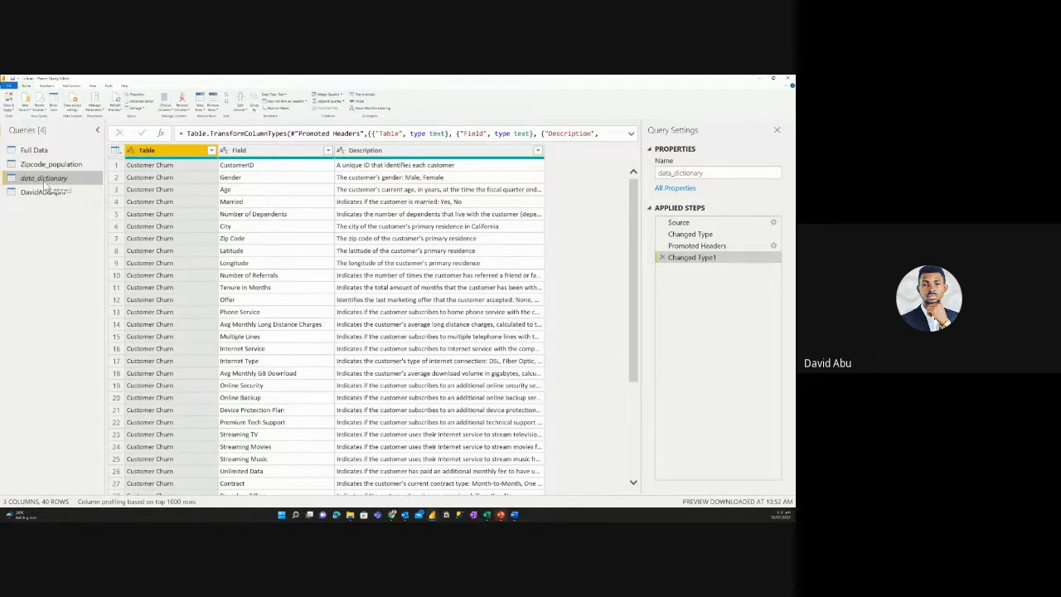
right_click(44, 182)
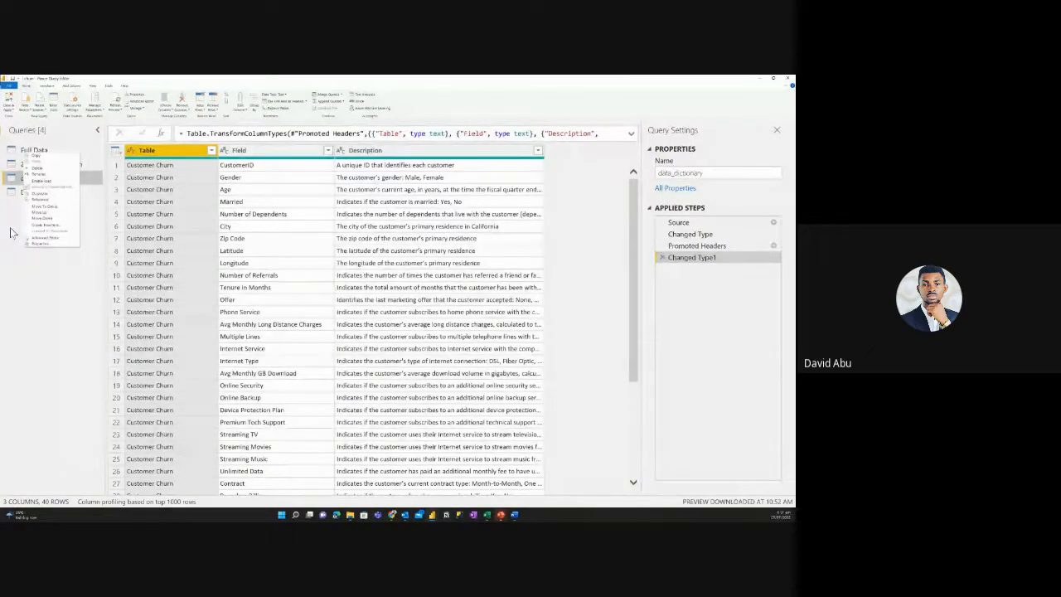
left_click(37, 173)
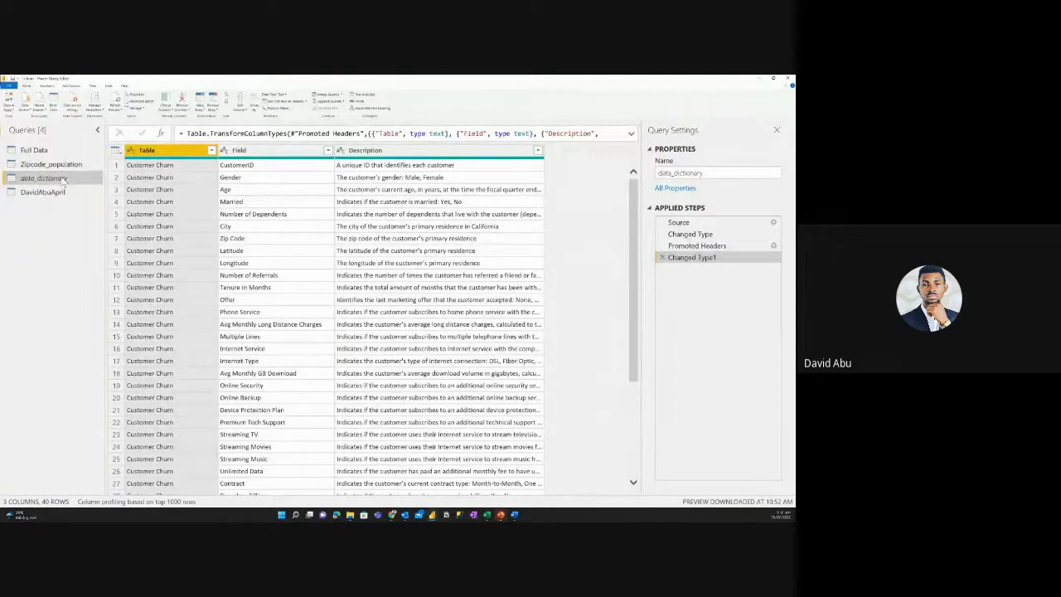
left_click(58, 165)
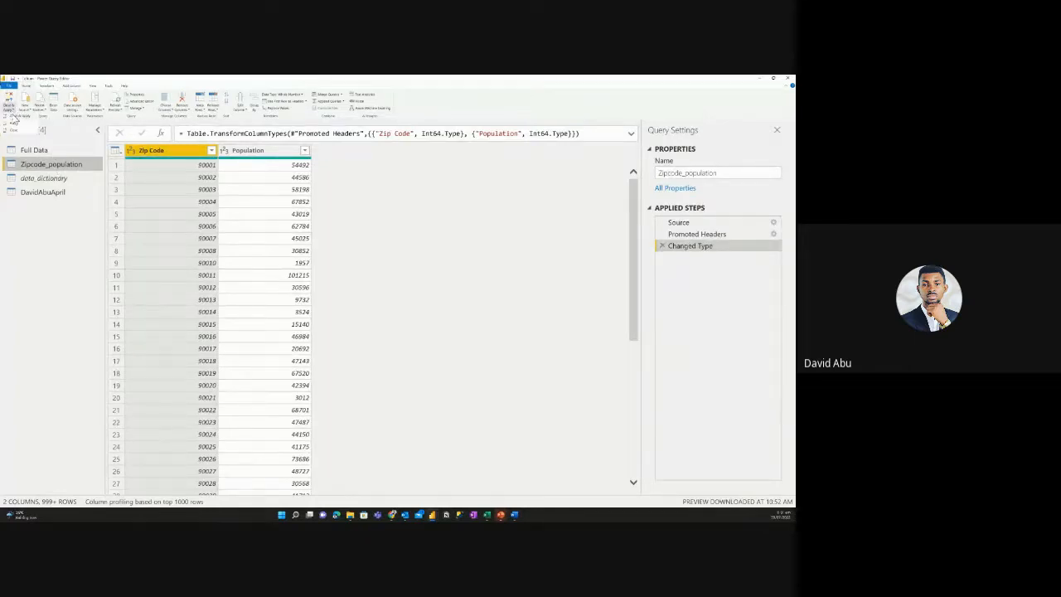
Close the Power Query Editor with the queries applied, collapse the Full Data field list, and add a new report page.
left_click(13, 116)
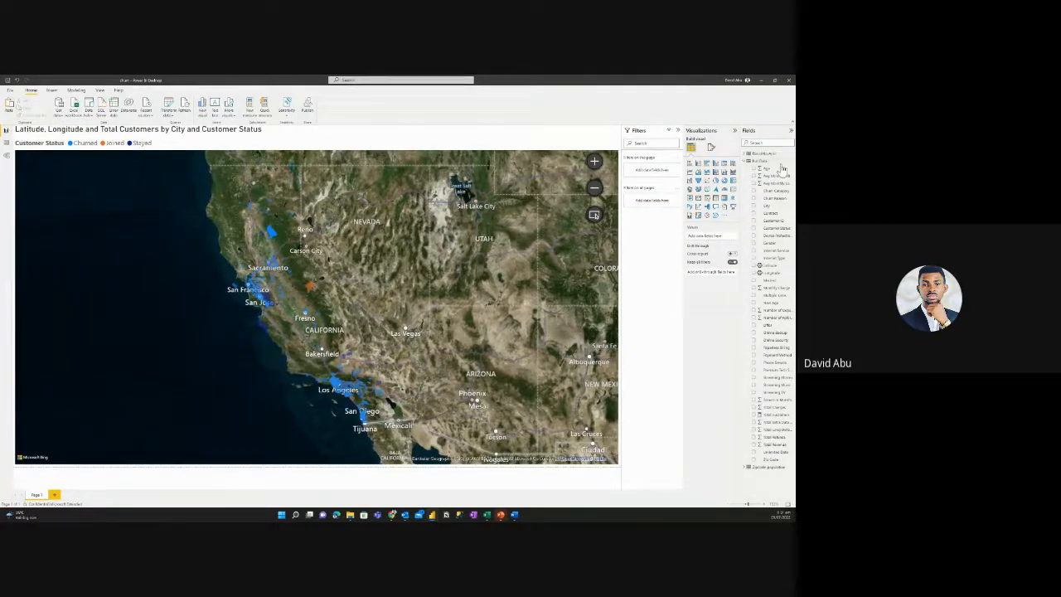
left_click(758, 161)
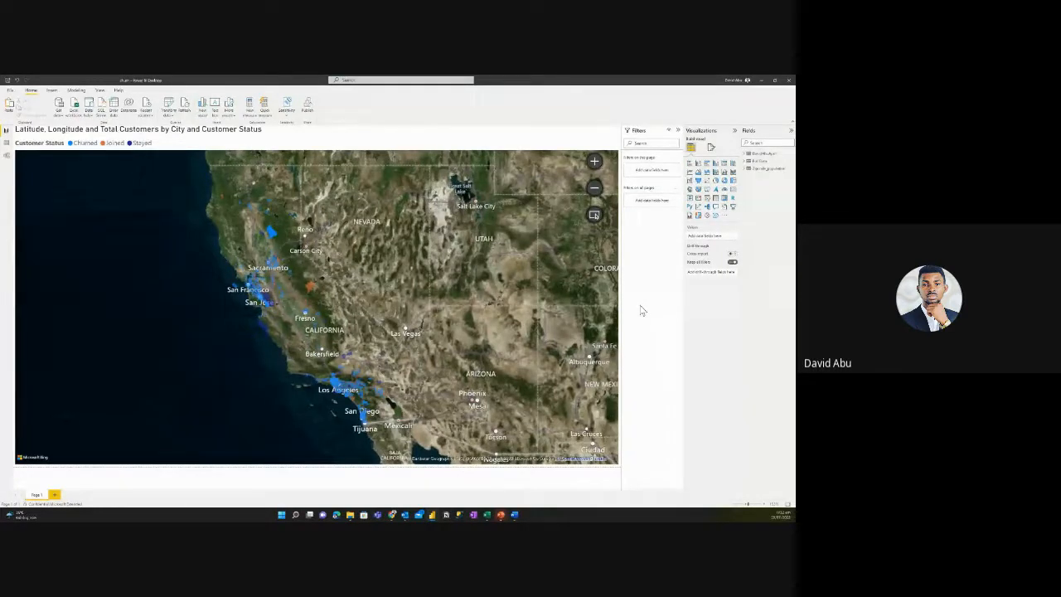
left_click(54, 494)
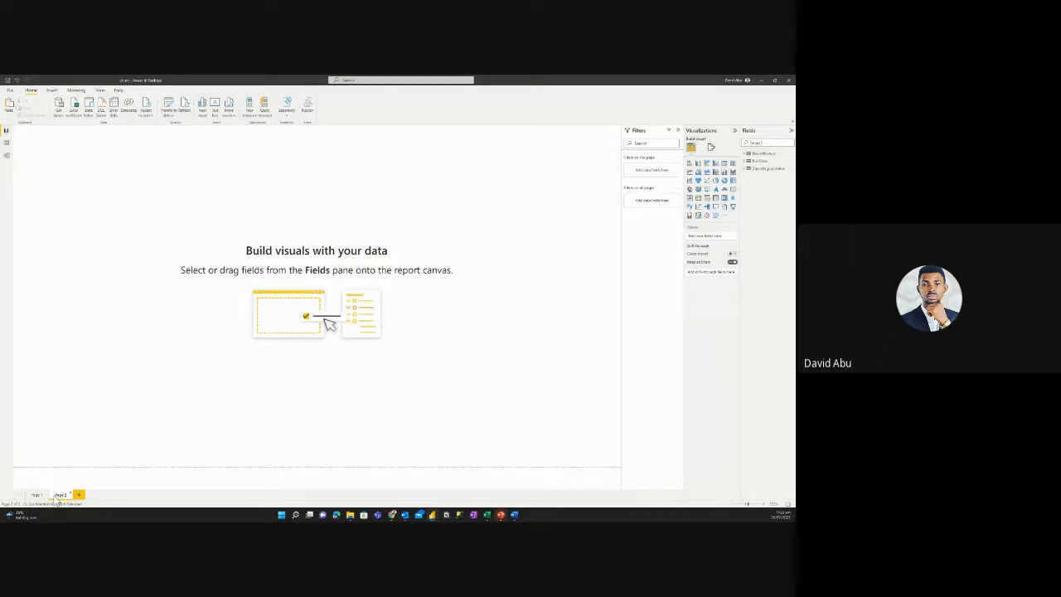
Add a pie chart with Gender from Full Data as the legend and the count of Customer ID as values.
left_click(716, 180)
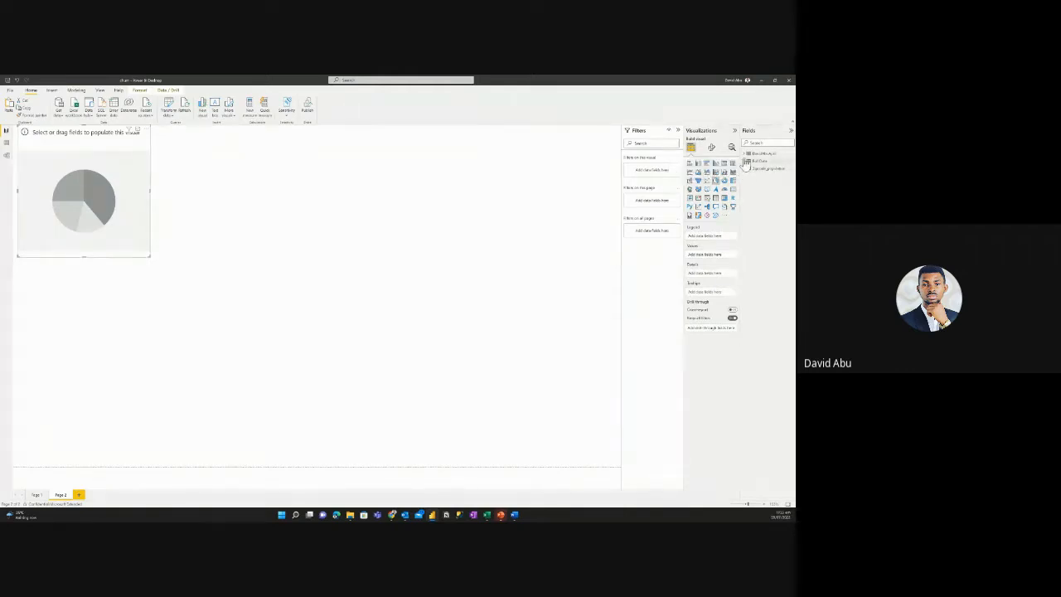
left_click(745, 160)
left_click(745, 161)
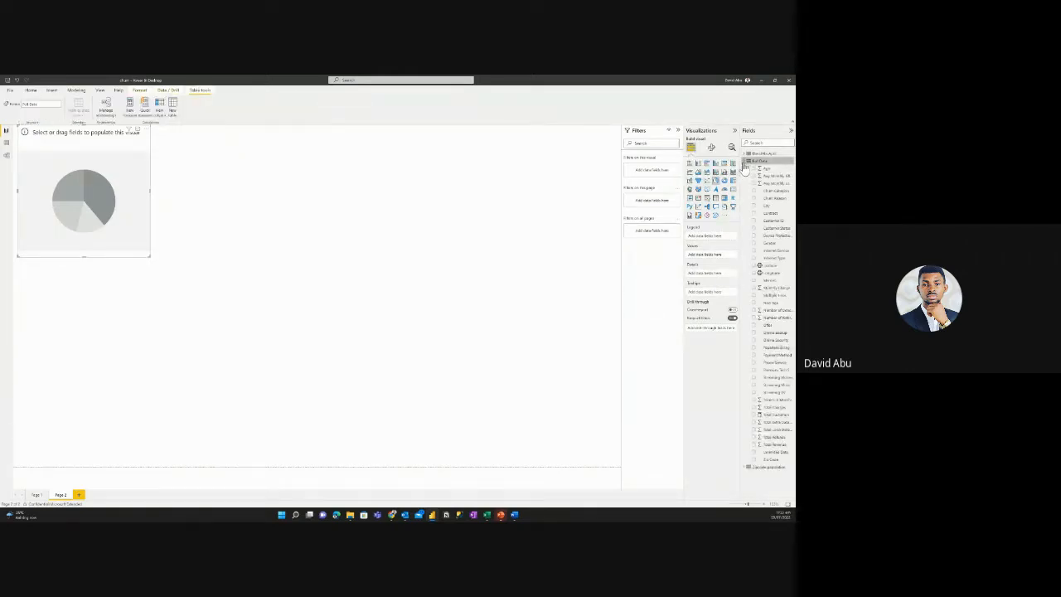
left_click(754, 244)
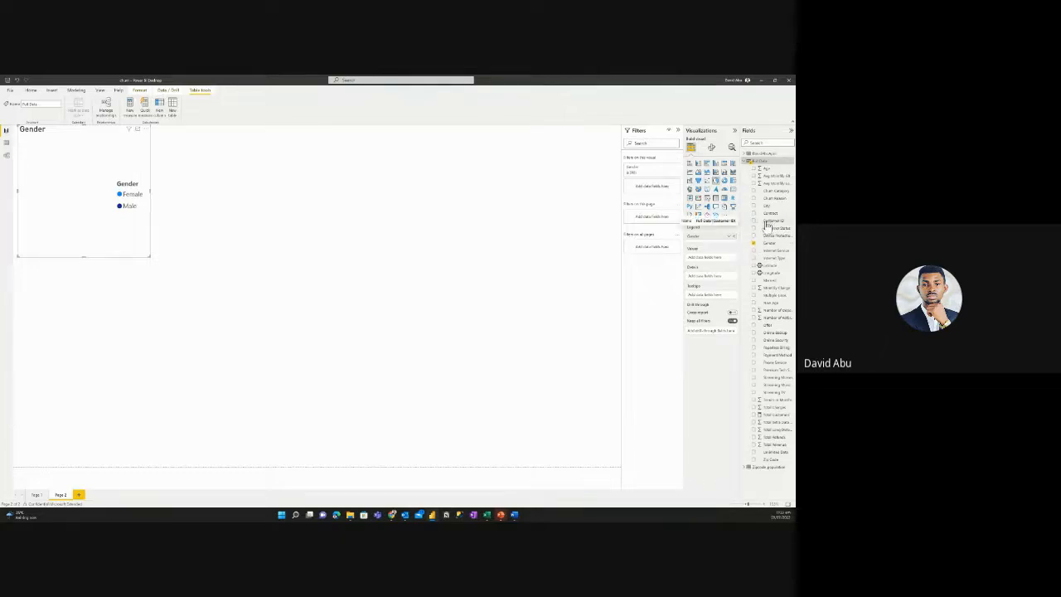
left_click_drag(751, 224, 705, 277)
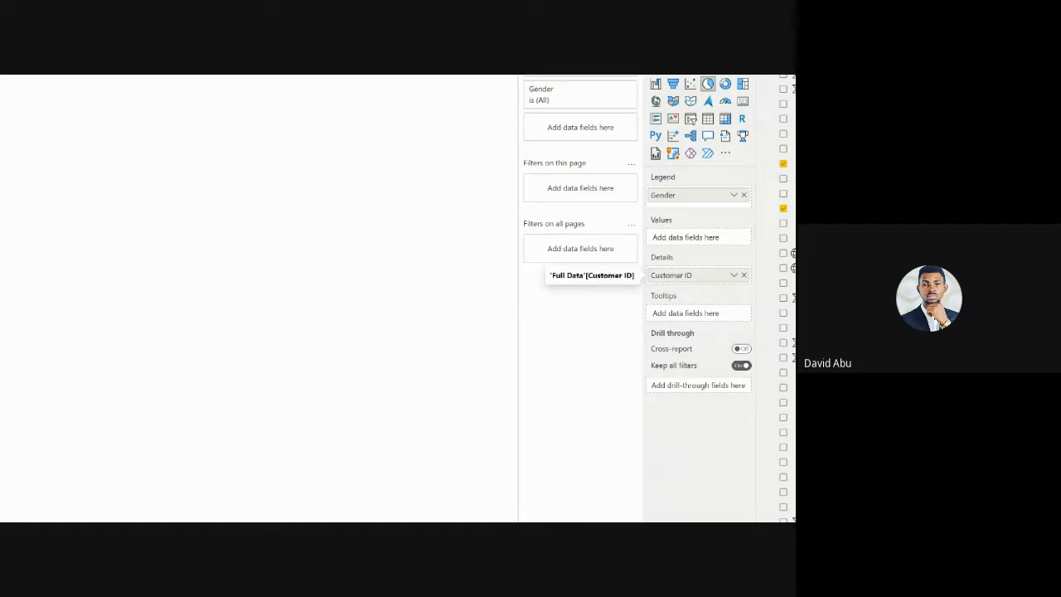
key("Escape")
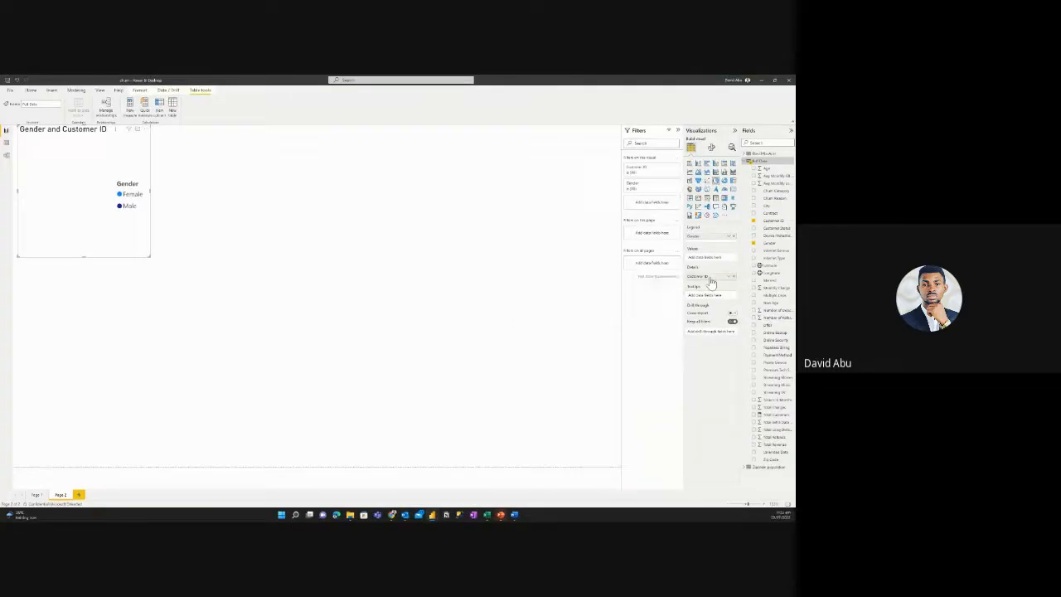
left_click_drag(710, 282, 709, 264)
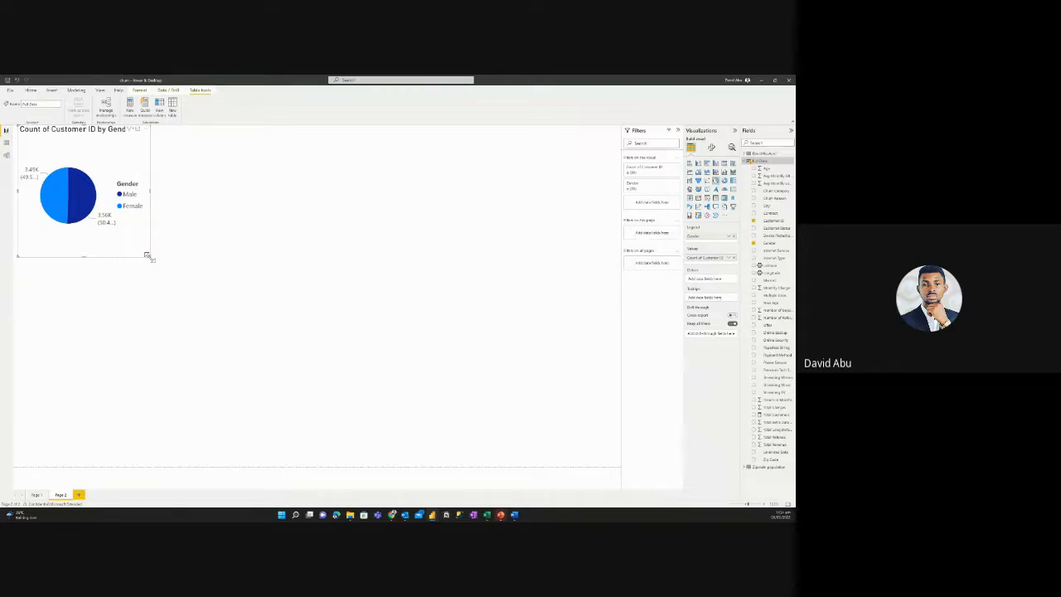
Resize the gender pie chart to a compact size and move it slightly down along the page's left edge.
left_click_drag(148, 257, 278, 248)
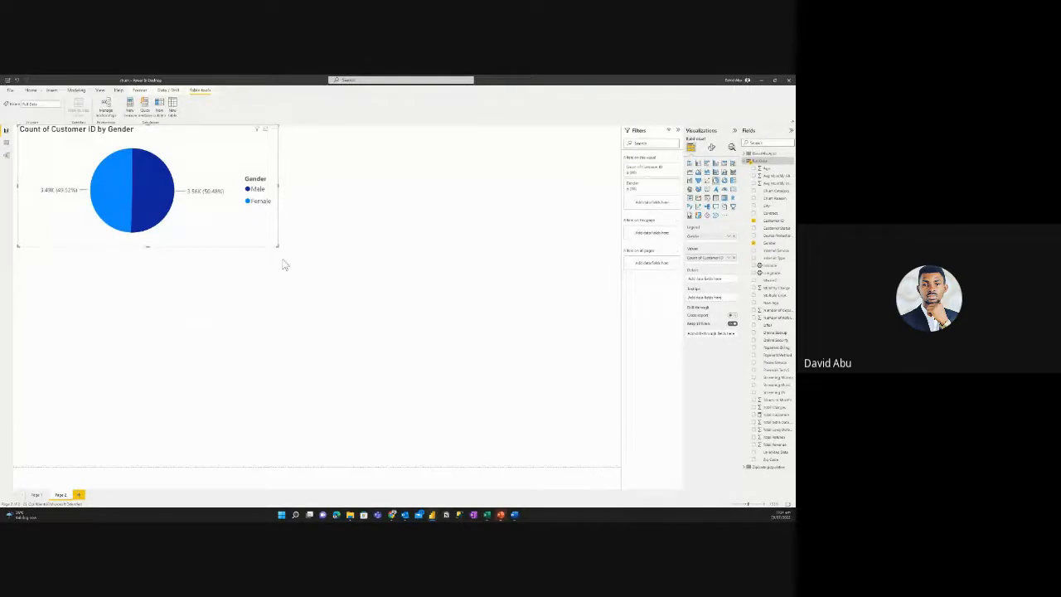
left_click_drag(277, 246, 152, 227)
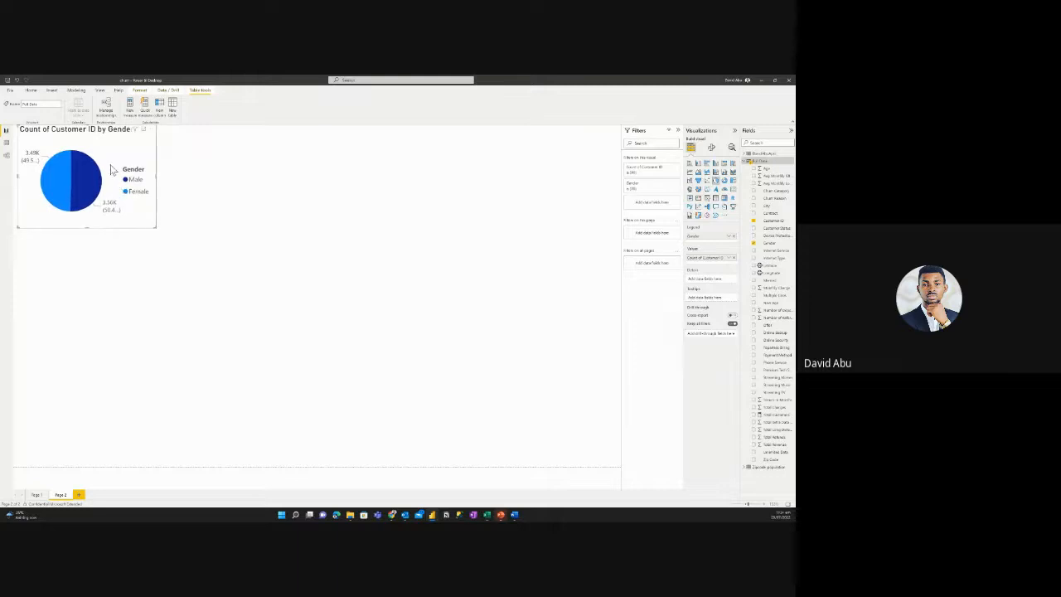
left_click_drag(110, 169, 97, 193)
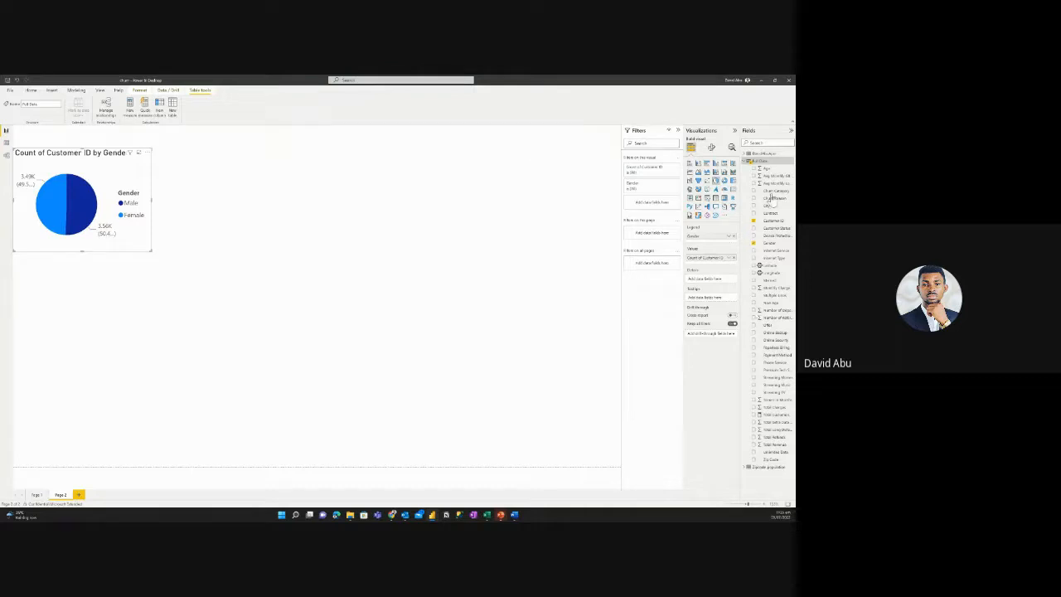
Add a card visual below the pie chart and assign the Customer ID field to it.
left_click(392, 195)
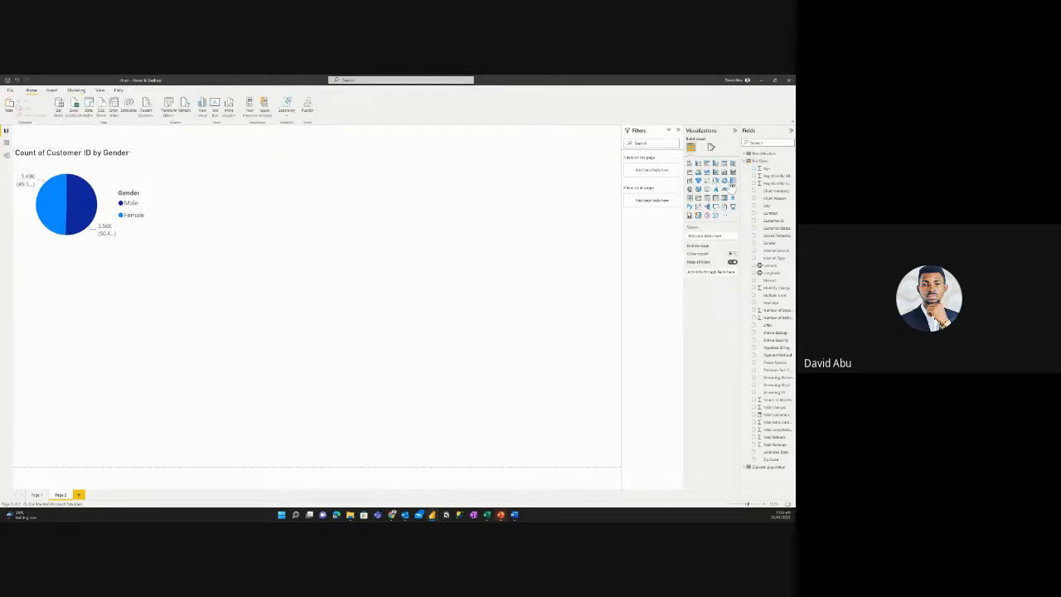
left_click(732, 182)
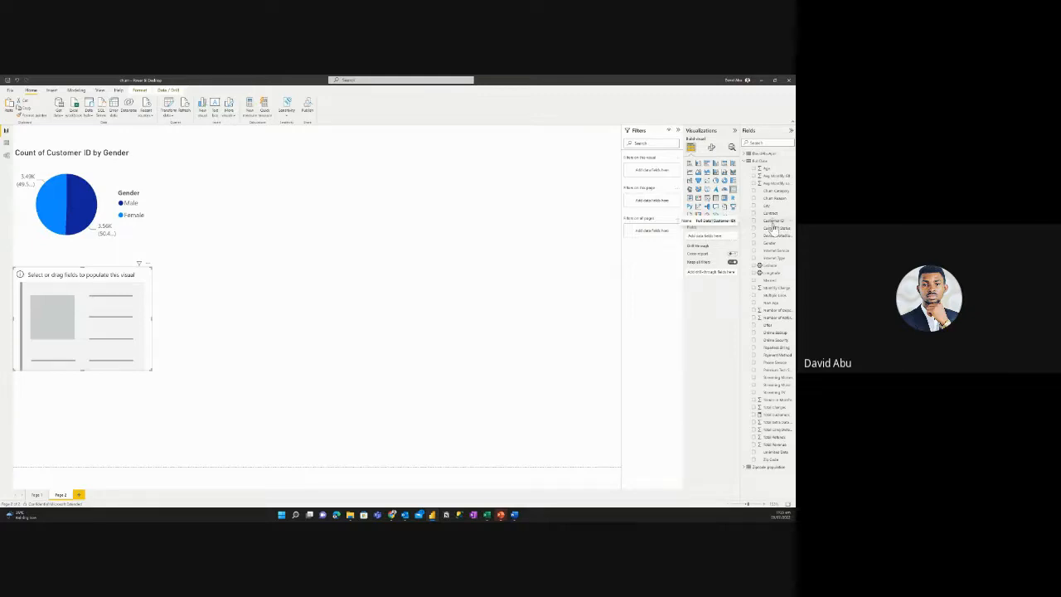
left_click_drag(772, 225, 703, 240)
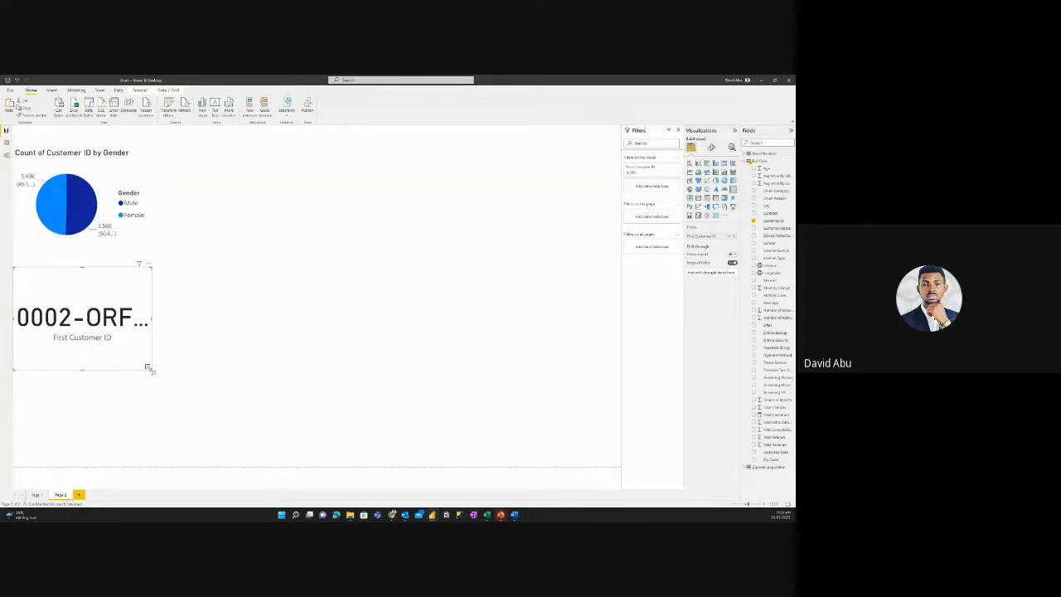
Widen the Customer ID card, set its aggregation to Count, and move it beside the gender pie chart.
left_click_drag(148, 367, 227, 383)
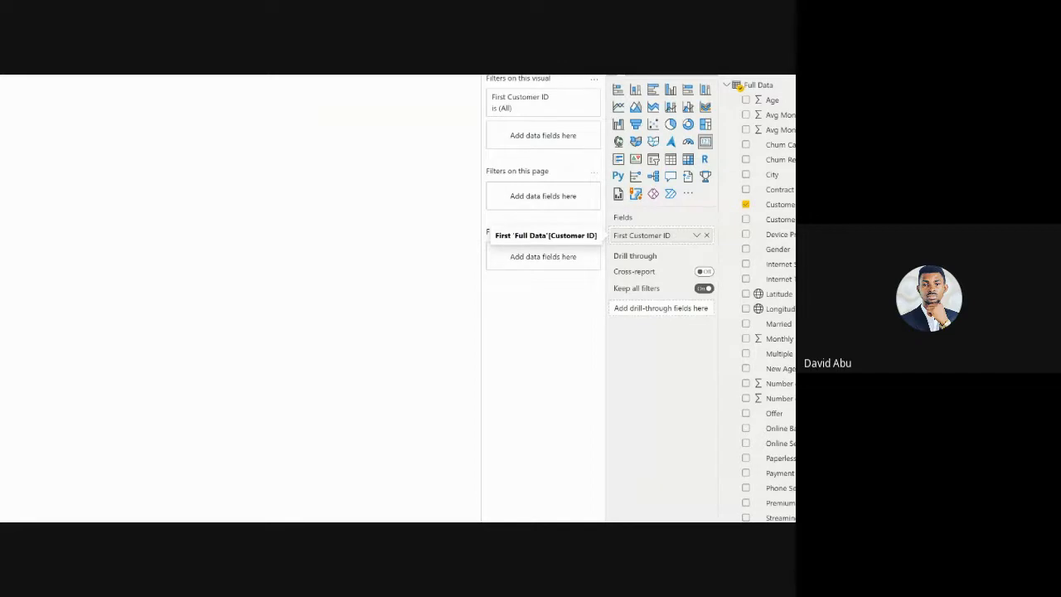
left_click(696, 235)
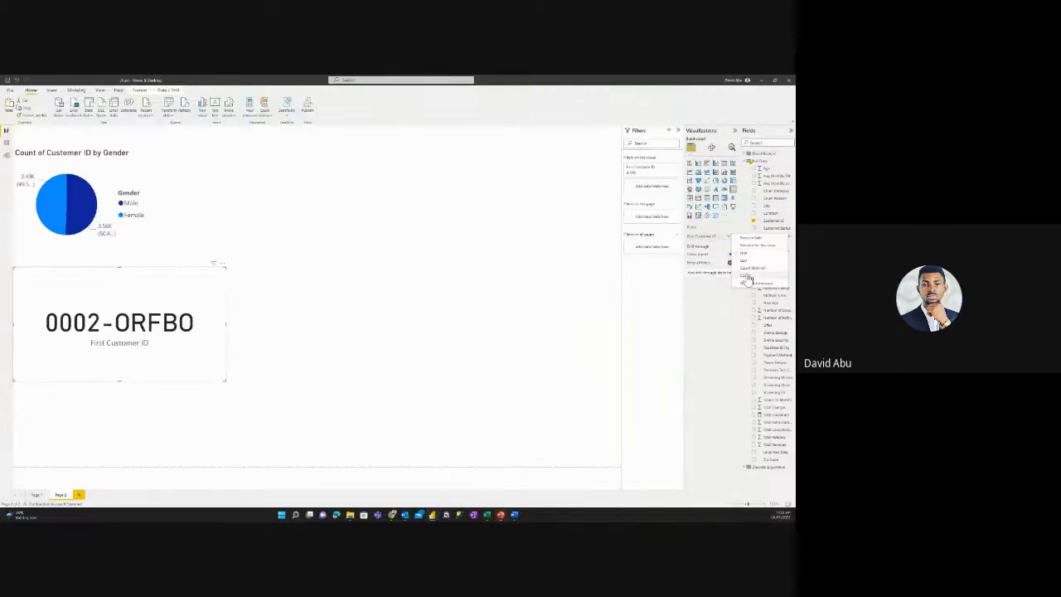
left_click(747, 277)
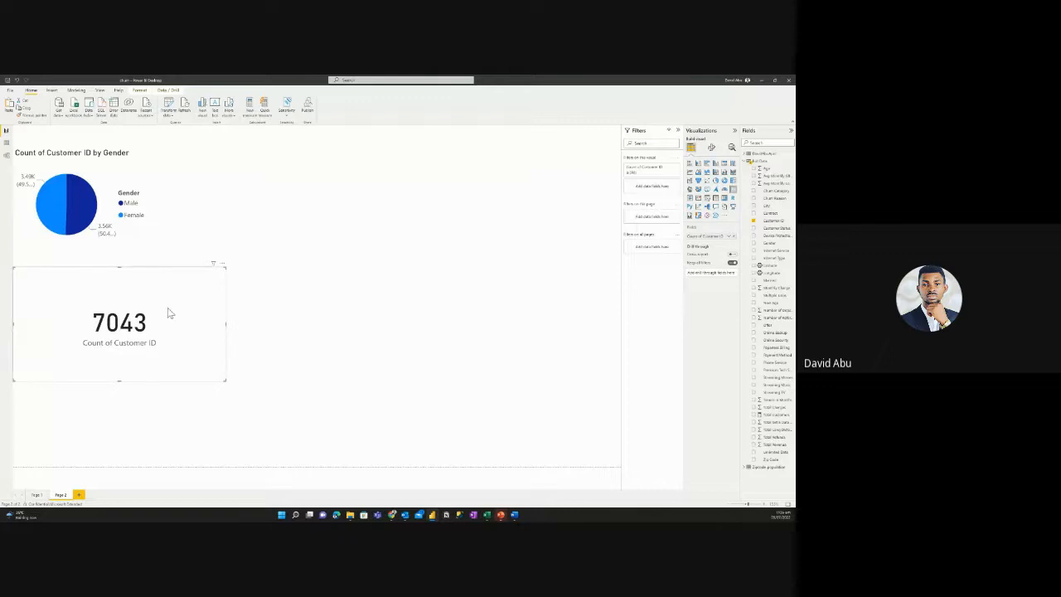
left_click_drag(168, 310, 203, 301)
left_click_drag(311, 261, 325, 174)
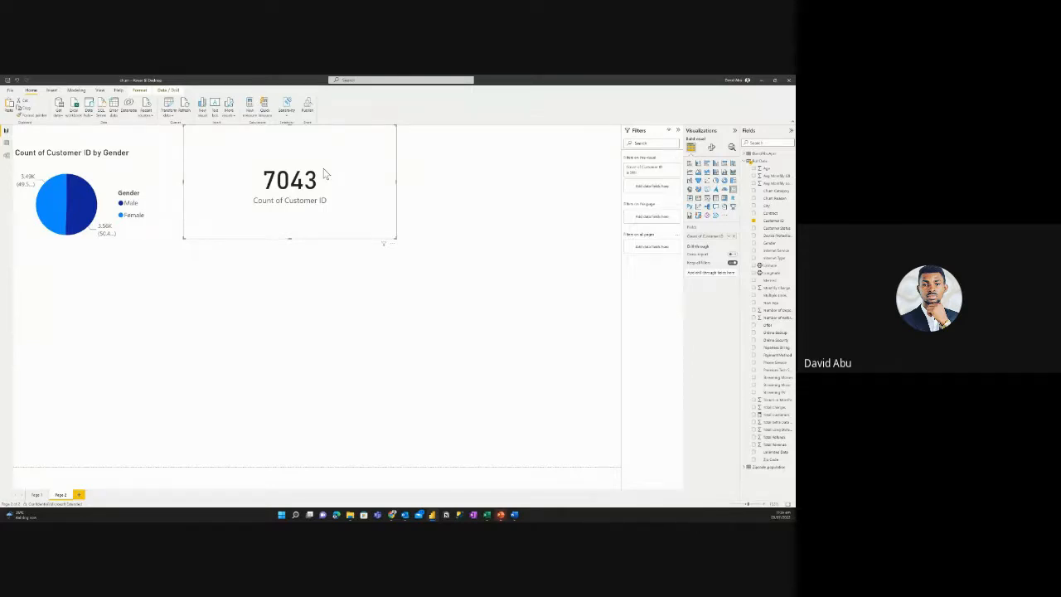
Check the Total Customers measure's formula and add a new card visual showing that measure.
left_click(774, 414)
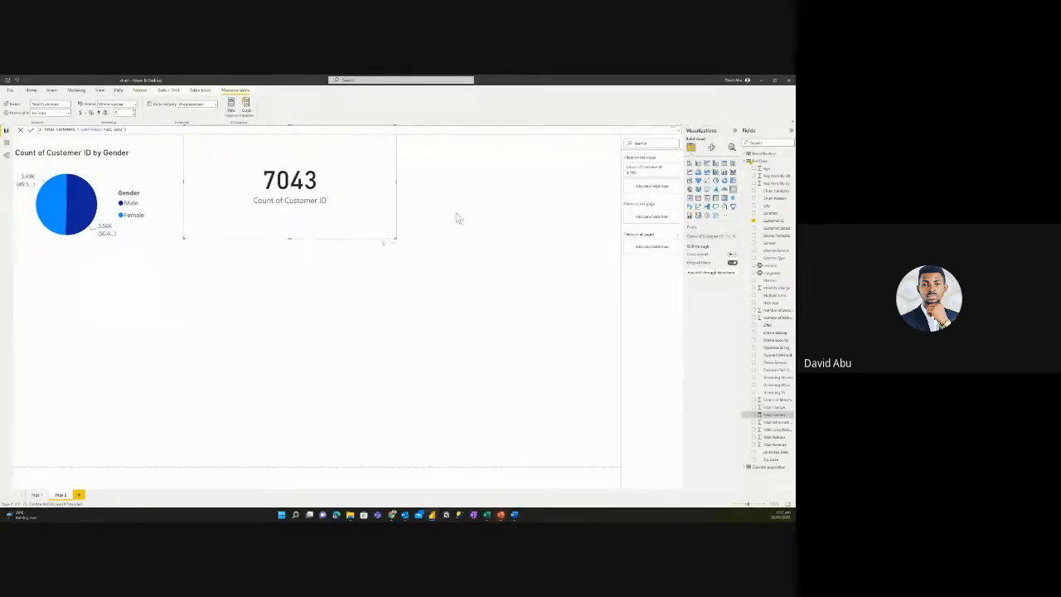
left_click(452, 195)
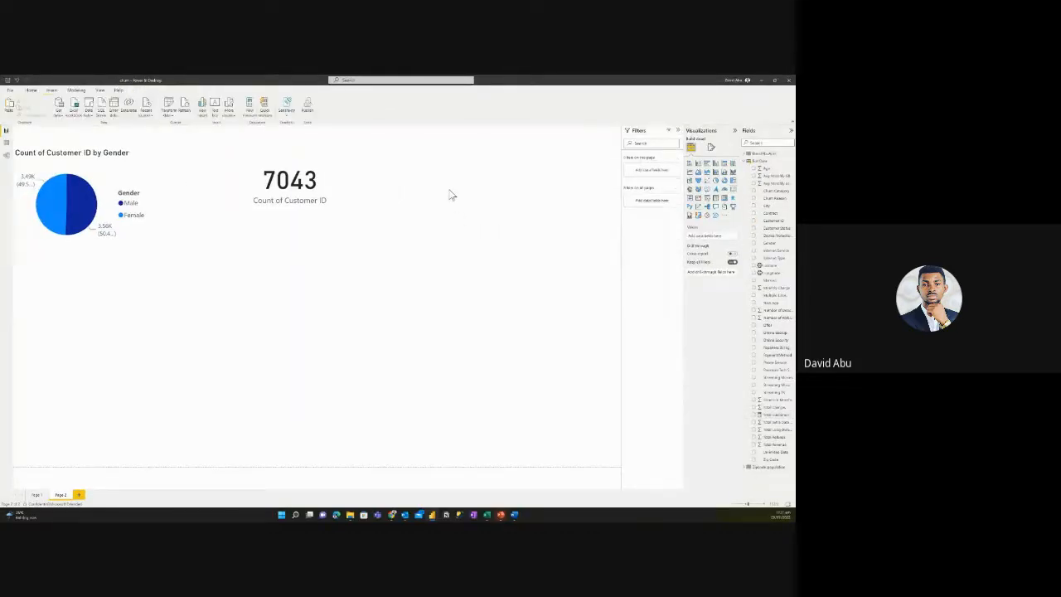
left_click(734, 192)
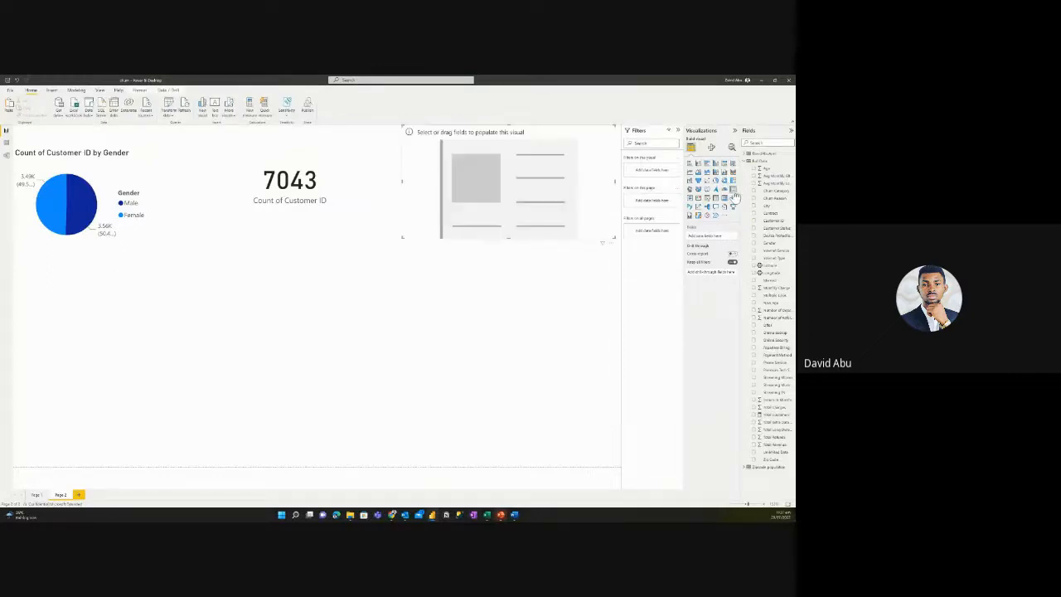
left_click(754, 414)
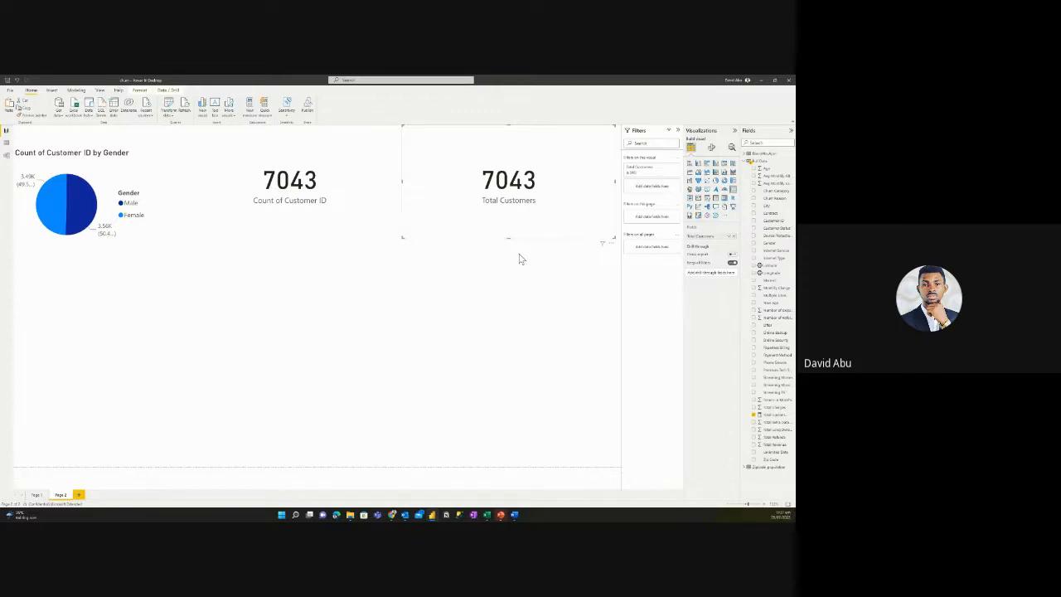
Delete the Count of Customer ID card, then move the Total Customers card beside the pie chart and narrow it slightly.
left_click(270, 212)
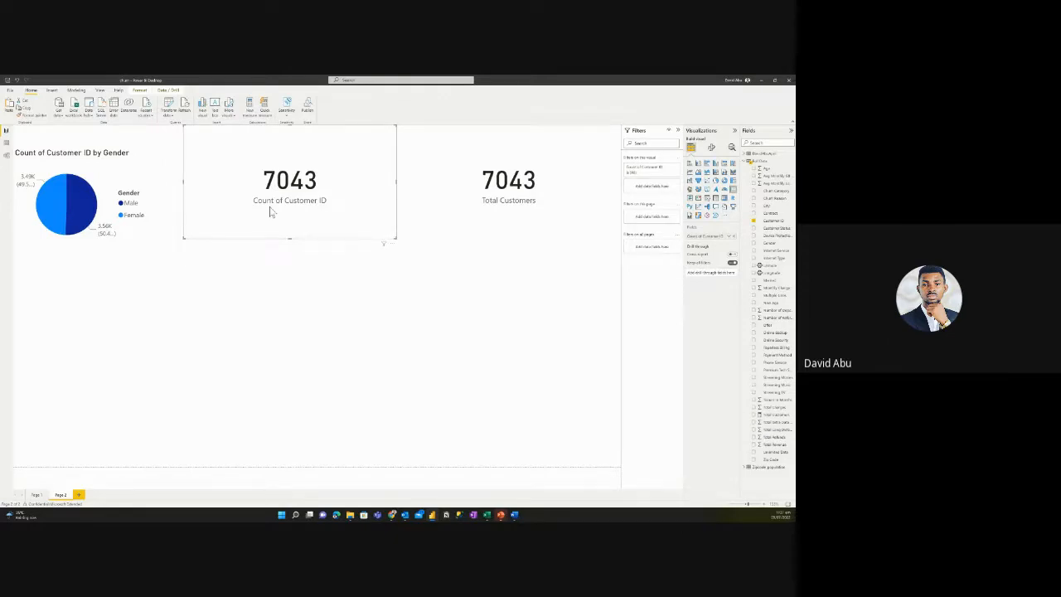
key("Delete")
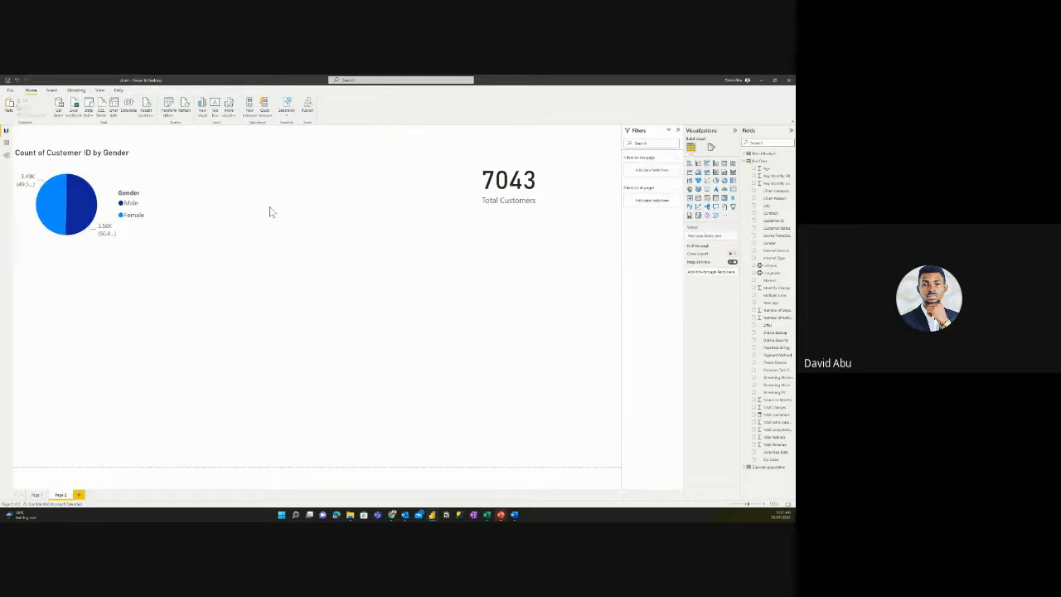
left_click(497, 199)
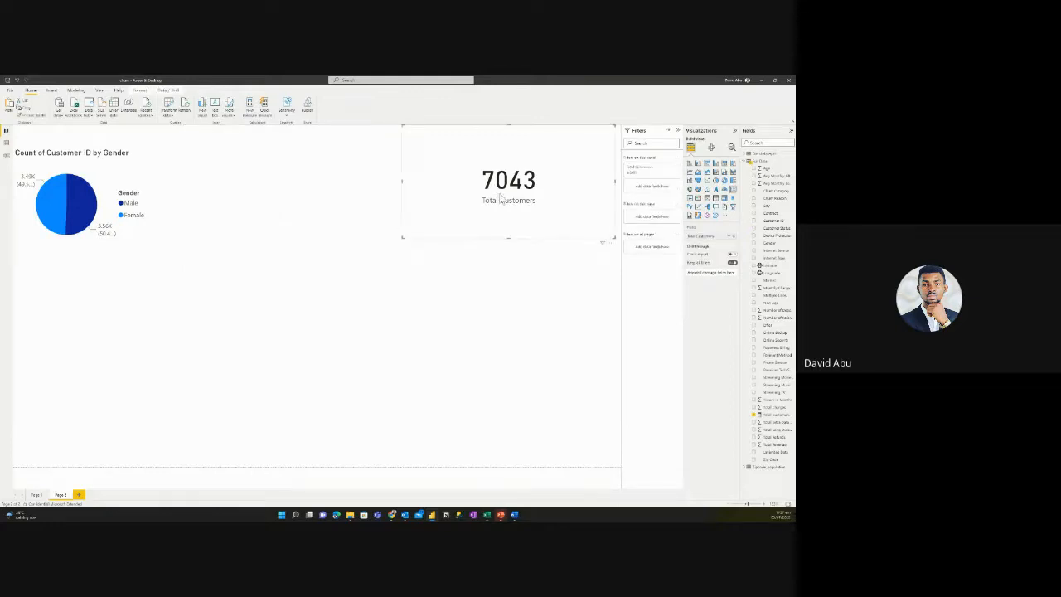
left_click_drag(497, 198, 247, 210)
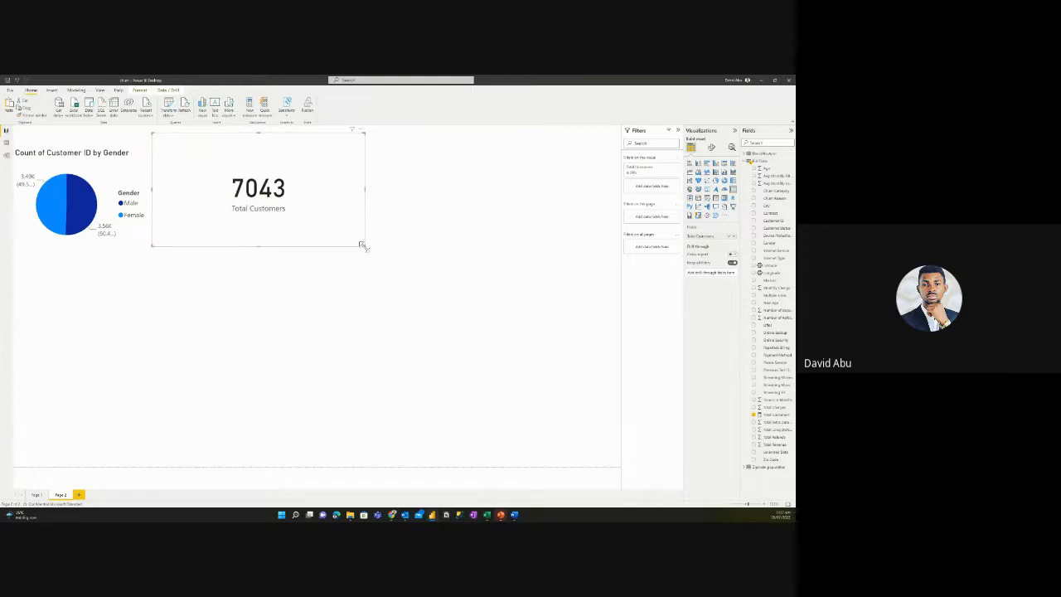
left_click_drag(362, 245, 344, 243)
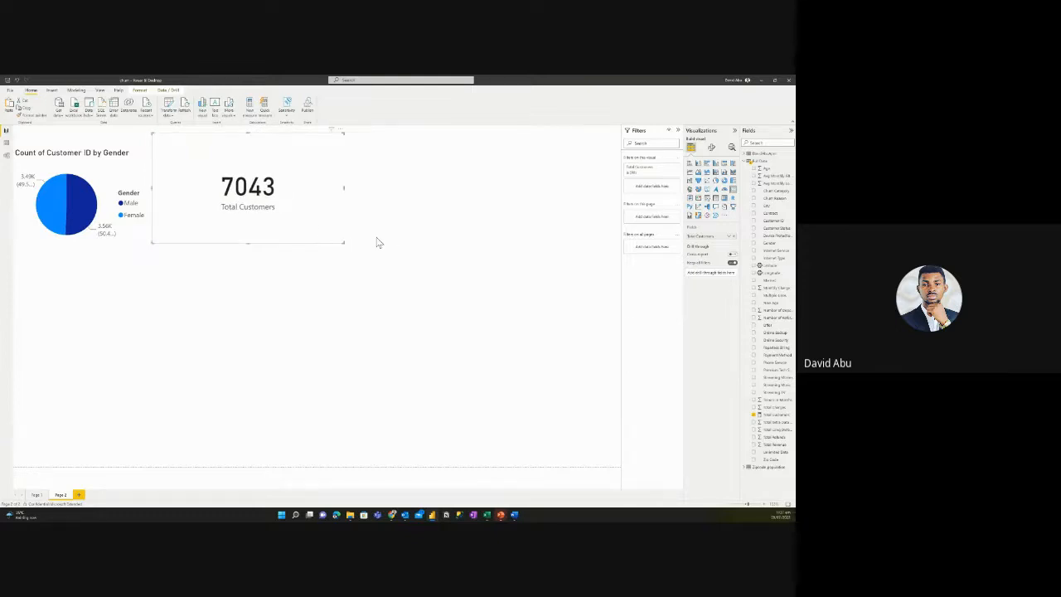
left_click(377, 242)
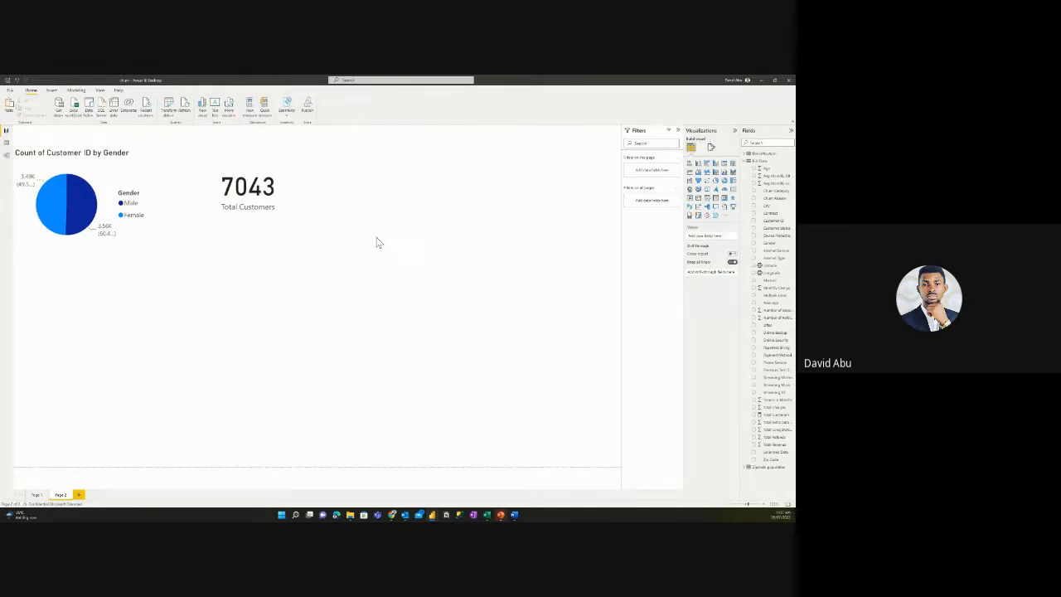
Add a clustered bar chart of Total Customers by New Age beside the Total Customers card.
left_click(754, 308)
left_click(754, 304)
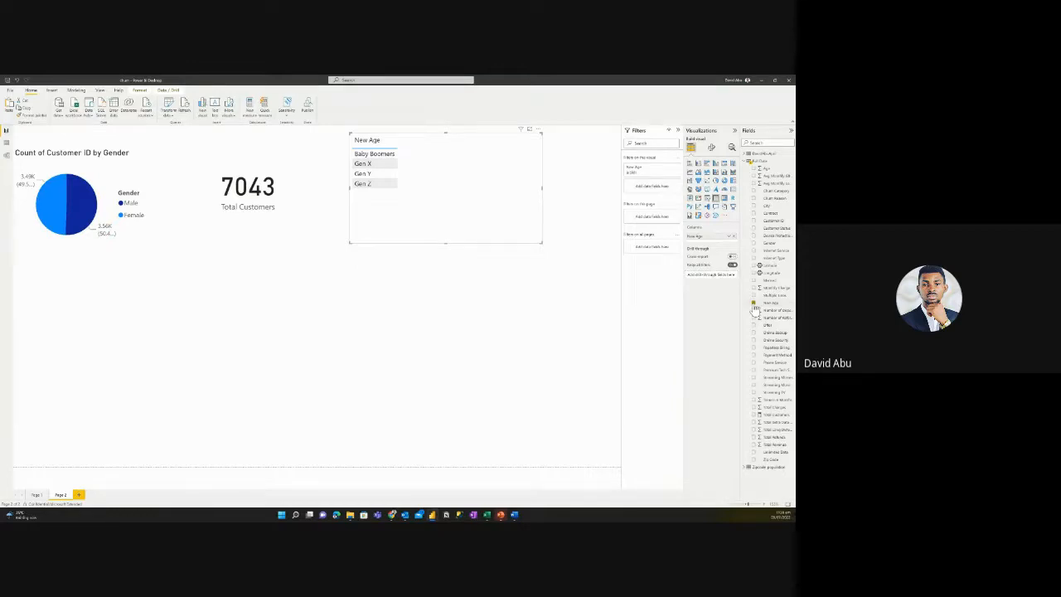
left_click(754, 415)
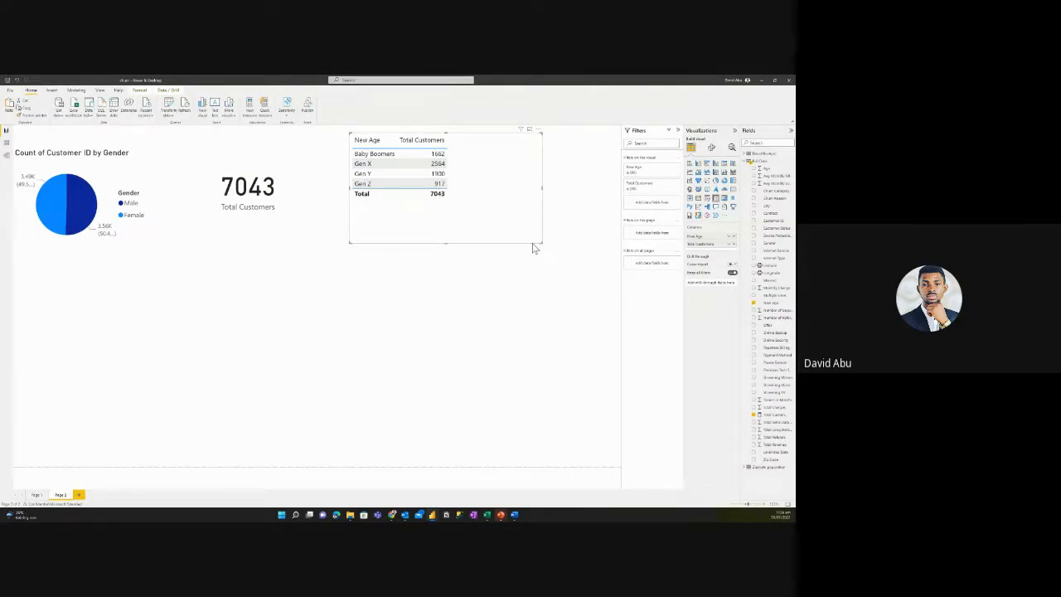
left_click(707, 164)
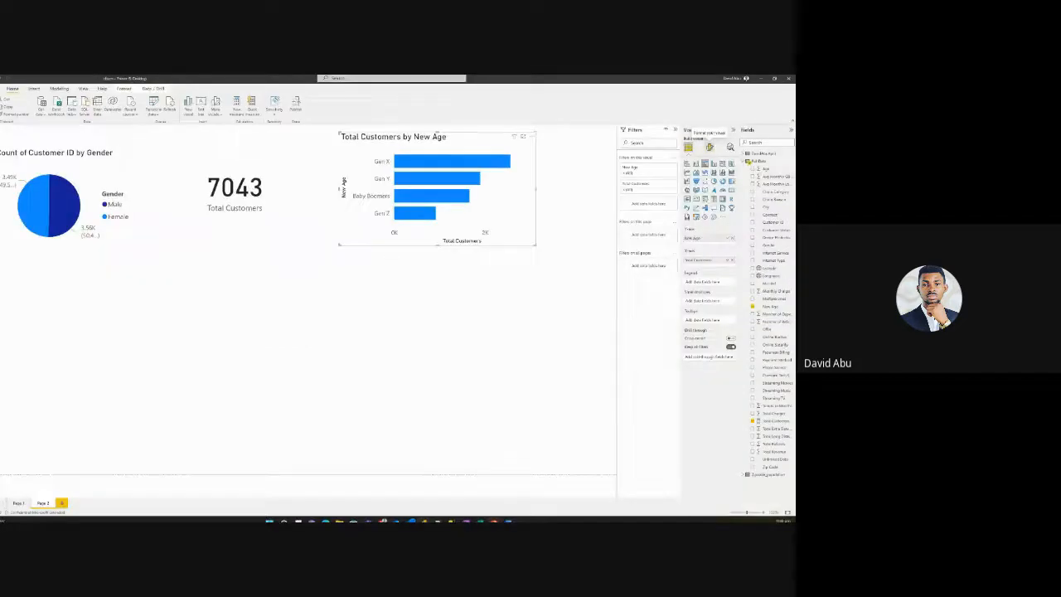
Turn on data labels for the New Age bar chart and enlarge it to the page's lower-right corner.
left_click(711, 149)
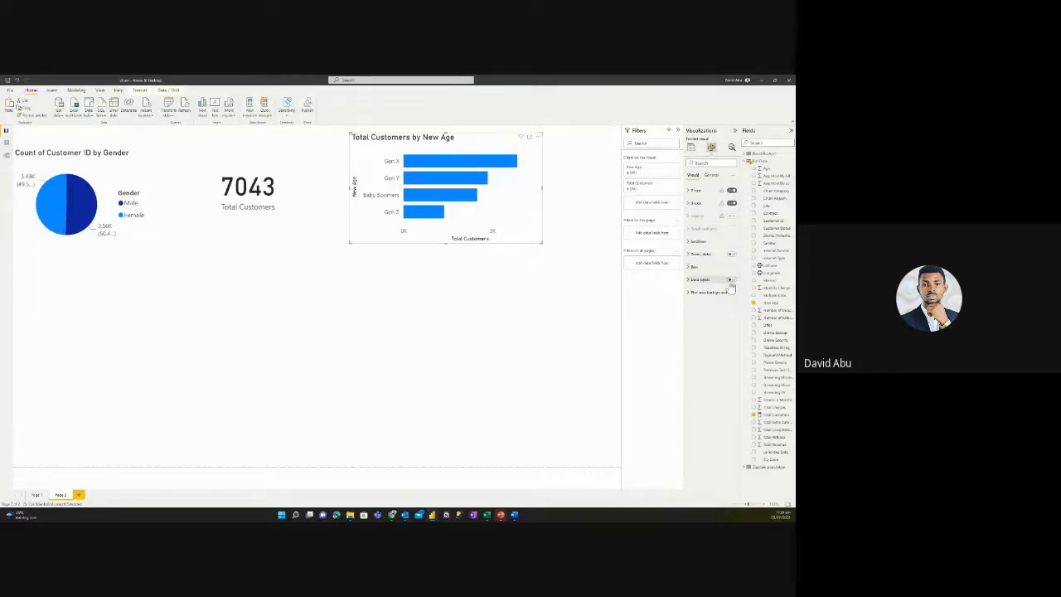
left_click(731, 280)
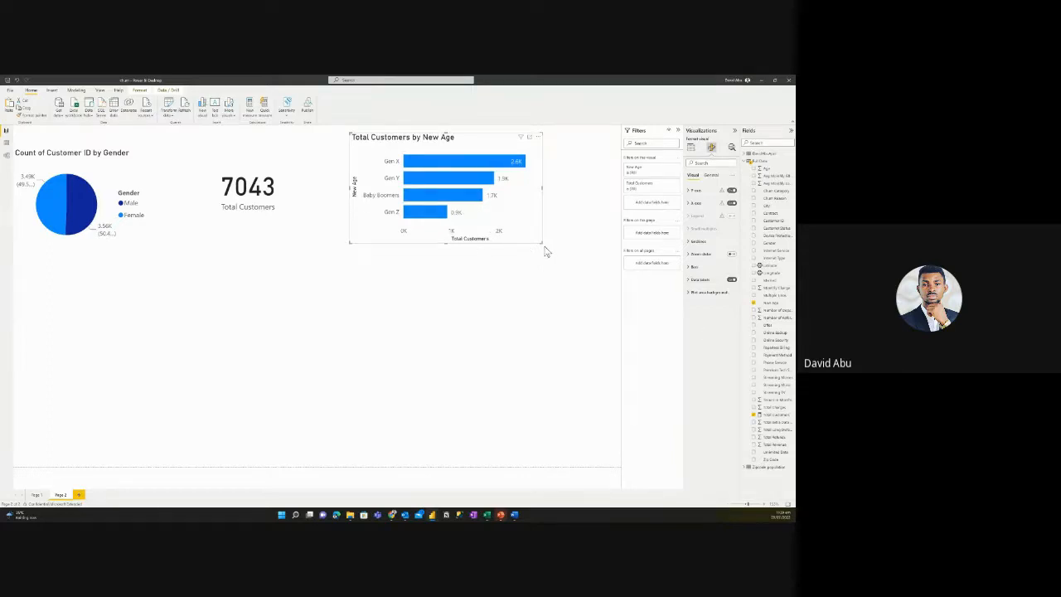
left_click_drag(539, 241, 618, 467)
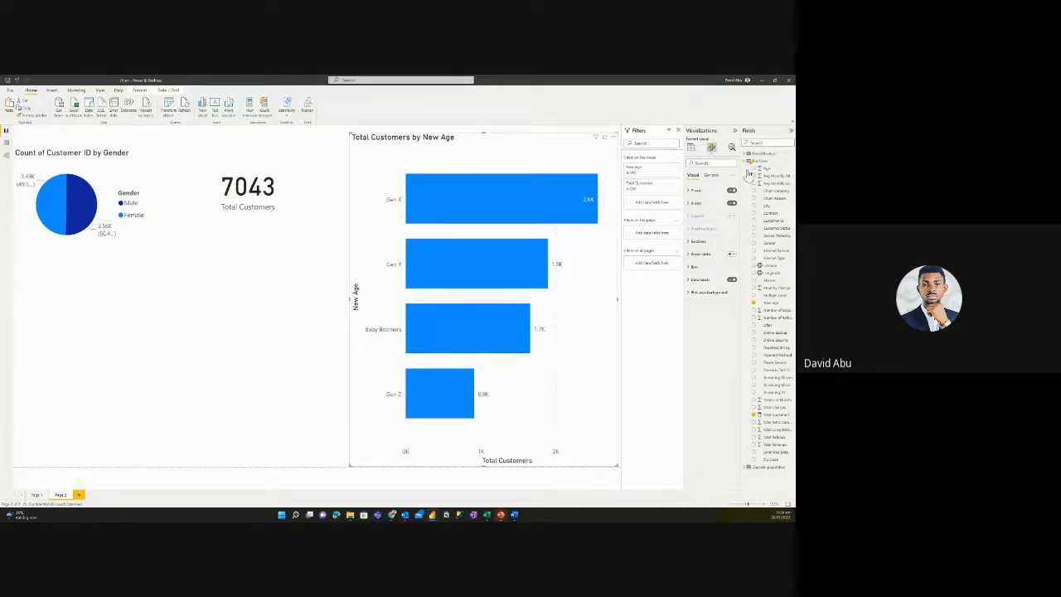
Enable individual bar colors in the New Age chart and set Gen Y, Baby Boomers and Gen Z to light grey.
left_click(700, 164)
type("col")
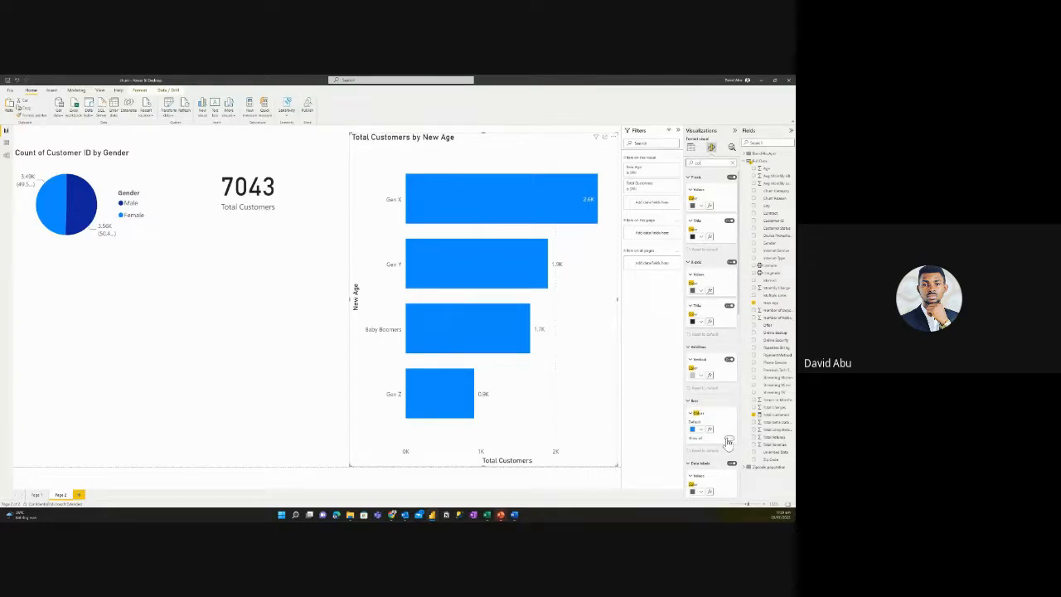
left_click(727, 439)
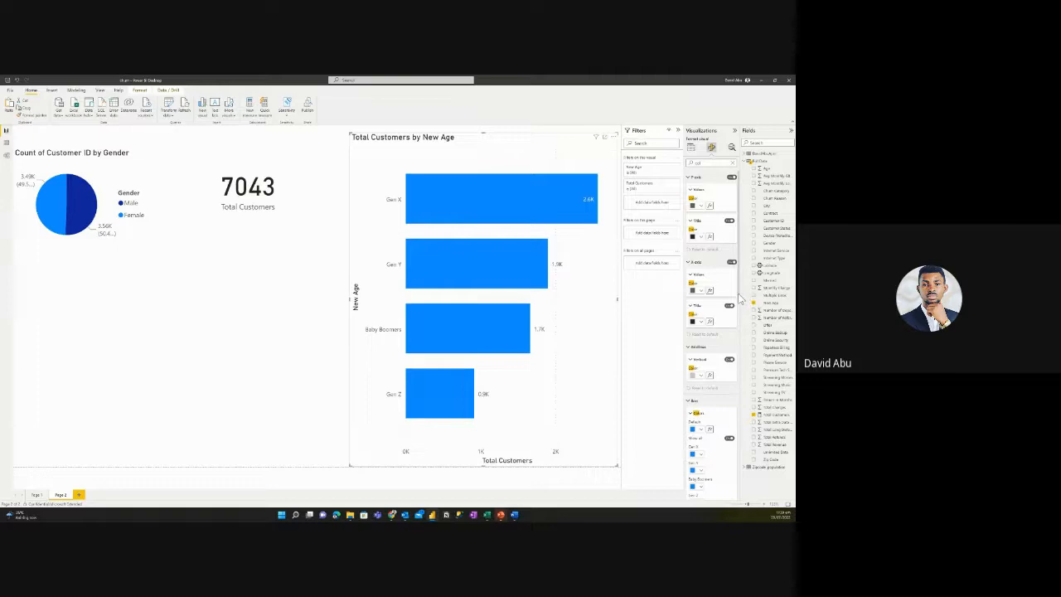
left_click_drag(739, 295, 740, 361)
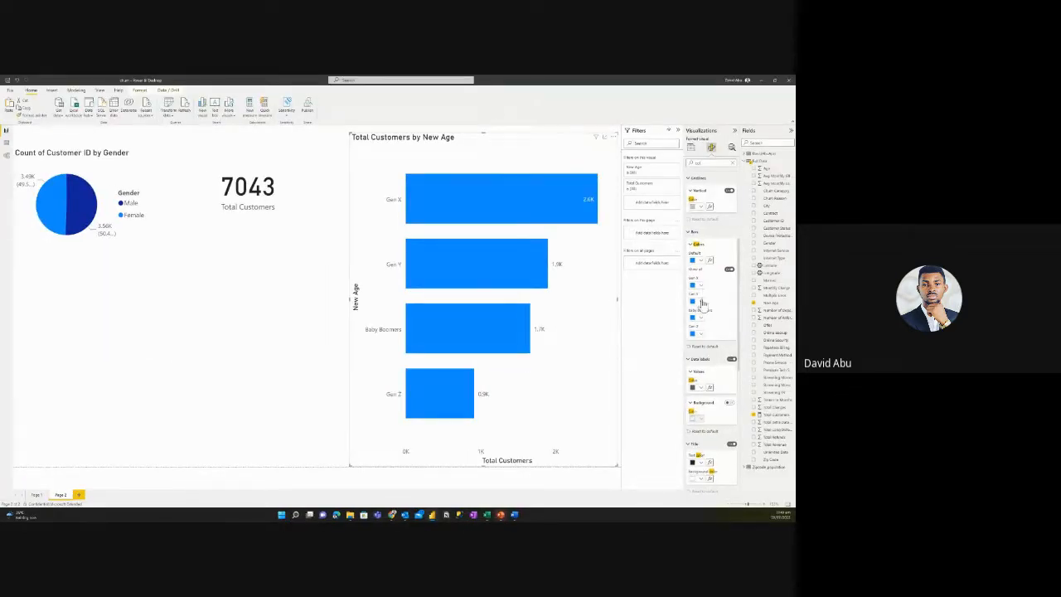
left_click(700, 303)
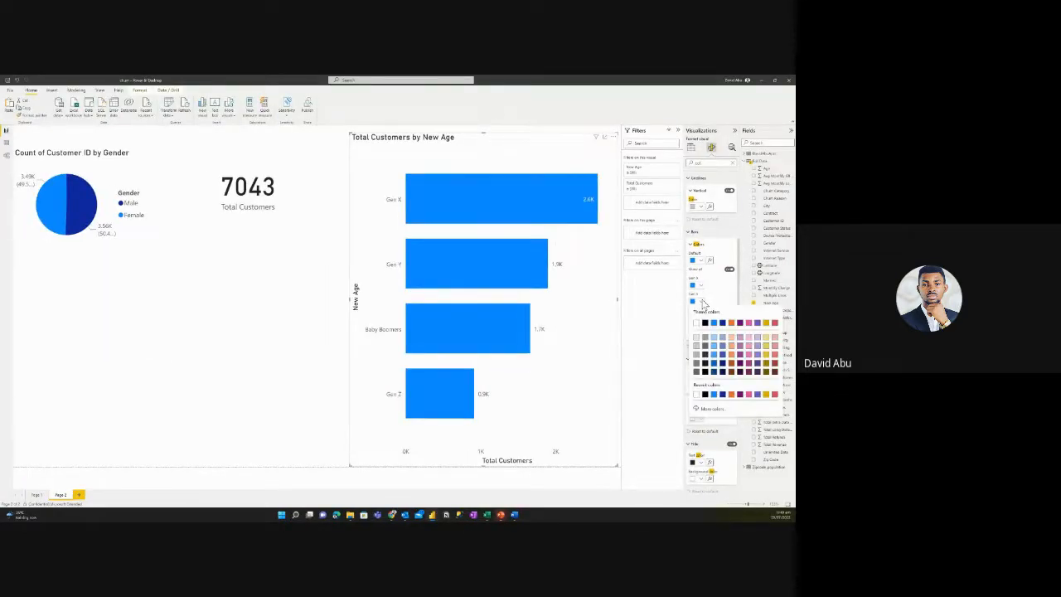
left_click(695, 347)
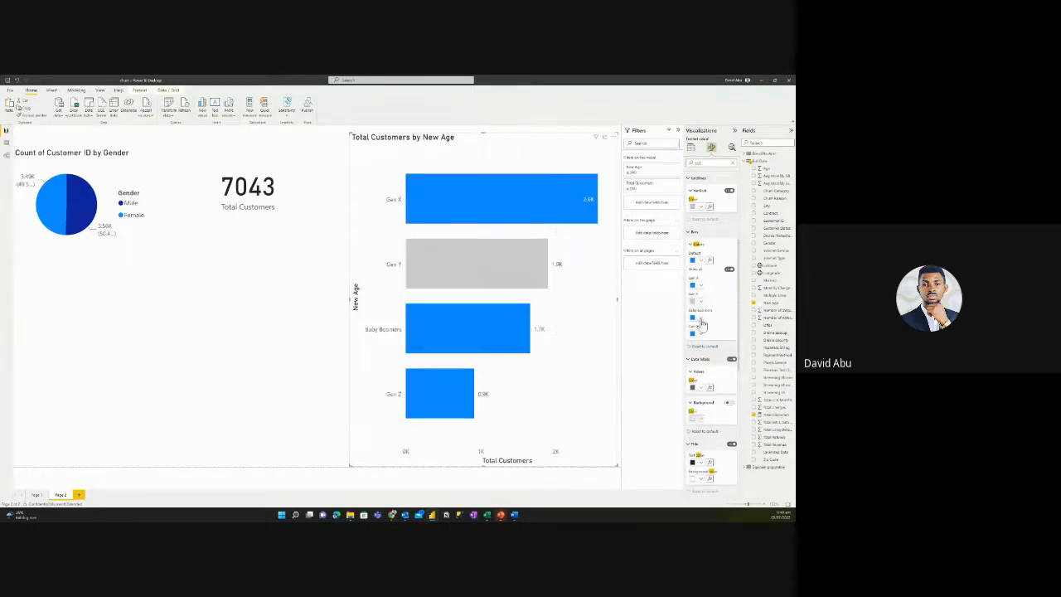
left_click(700, 322)
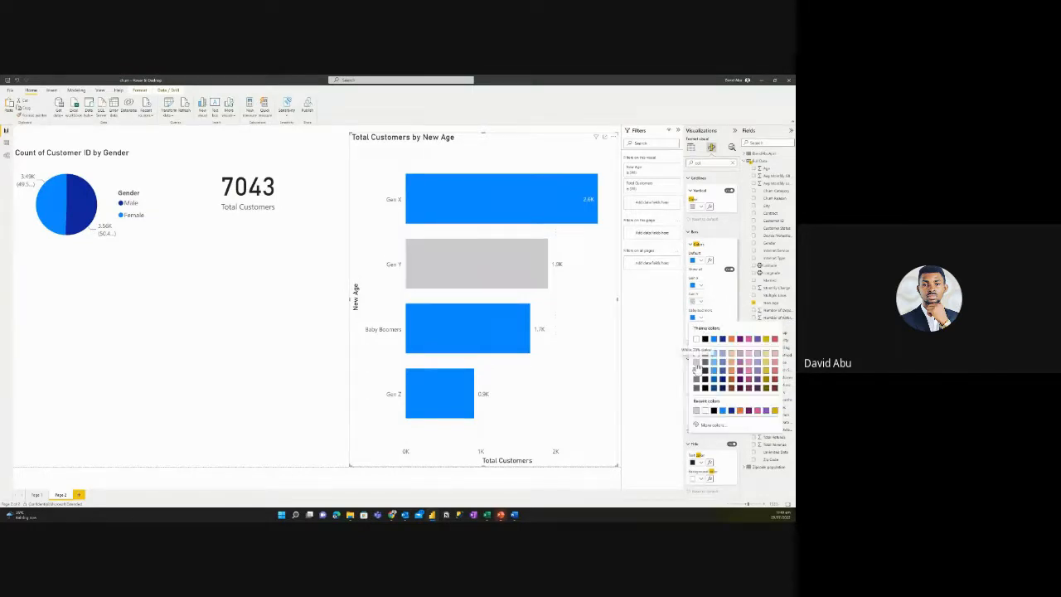
left_click(696, 366)
left_click(701, 334)
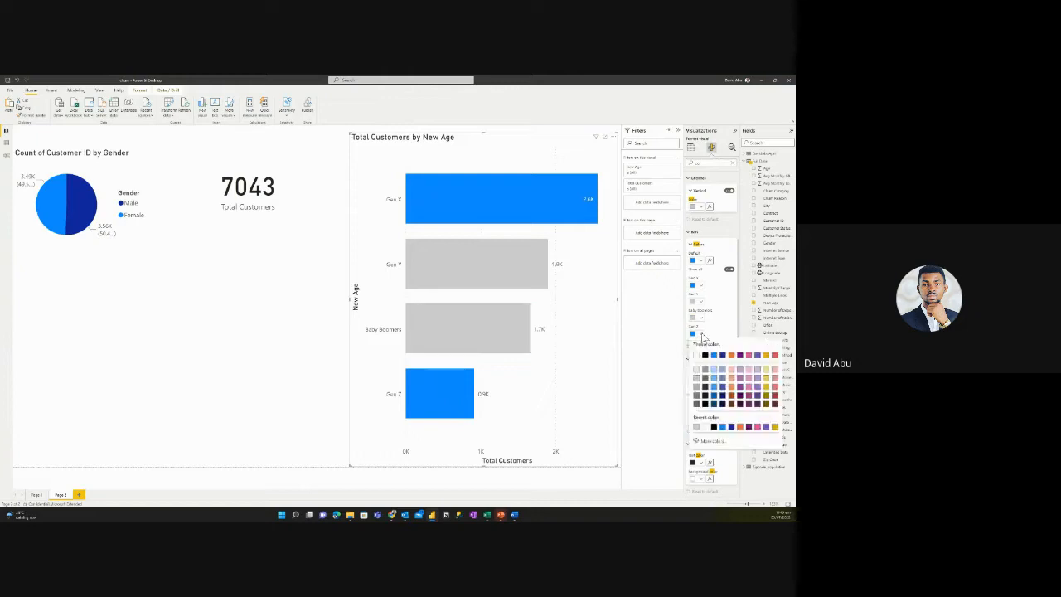
left_click(697, 383)
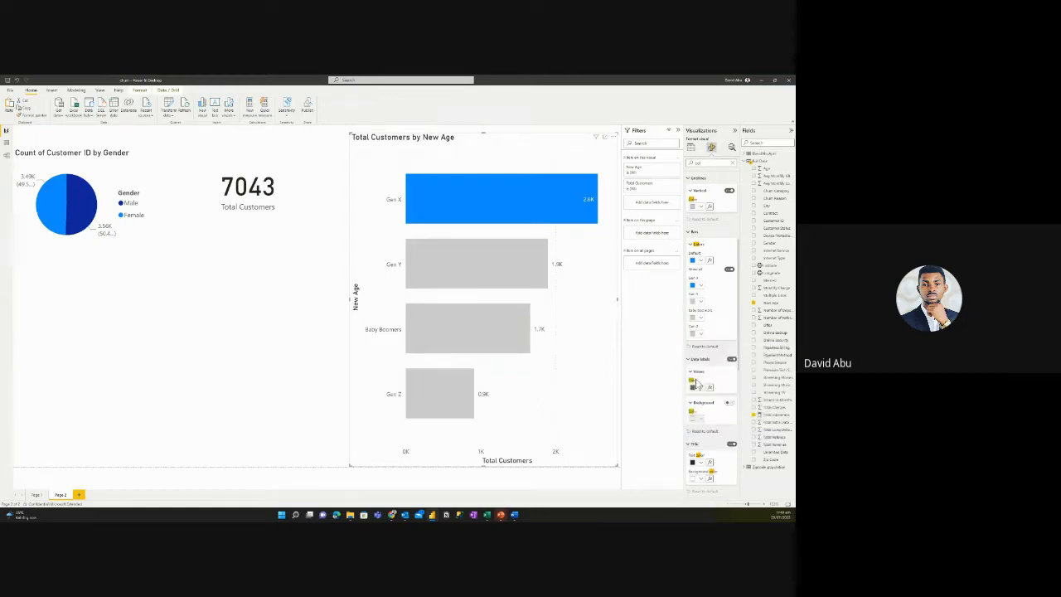
left_click(314, 320)
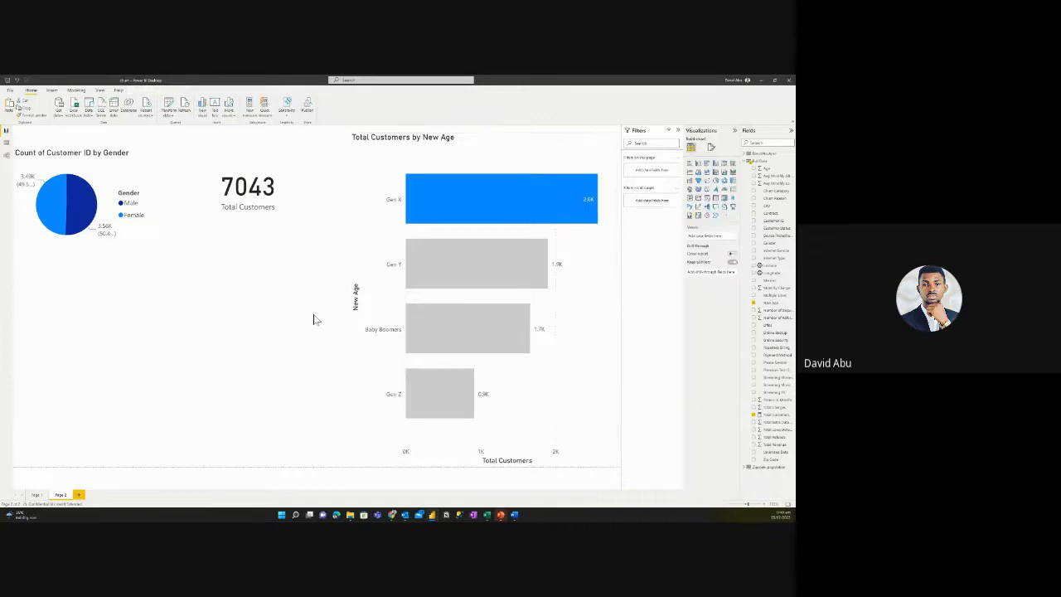
Shrink the New Age bar chart and place it at the page's upper edge beside the Total Customers card.
left_click(362, 336)
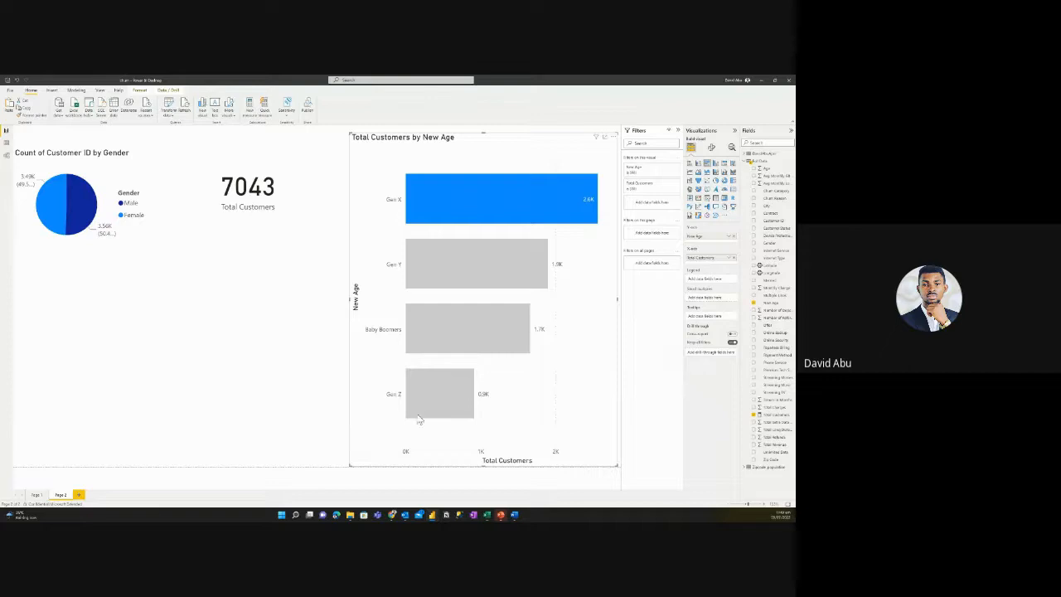
left_click(349, 470)
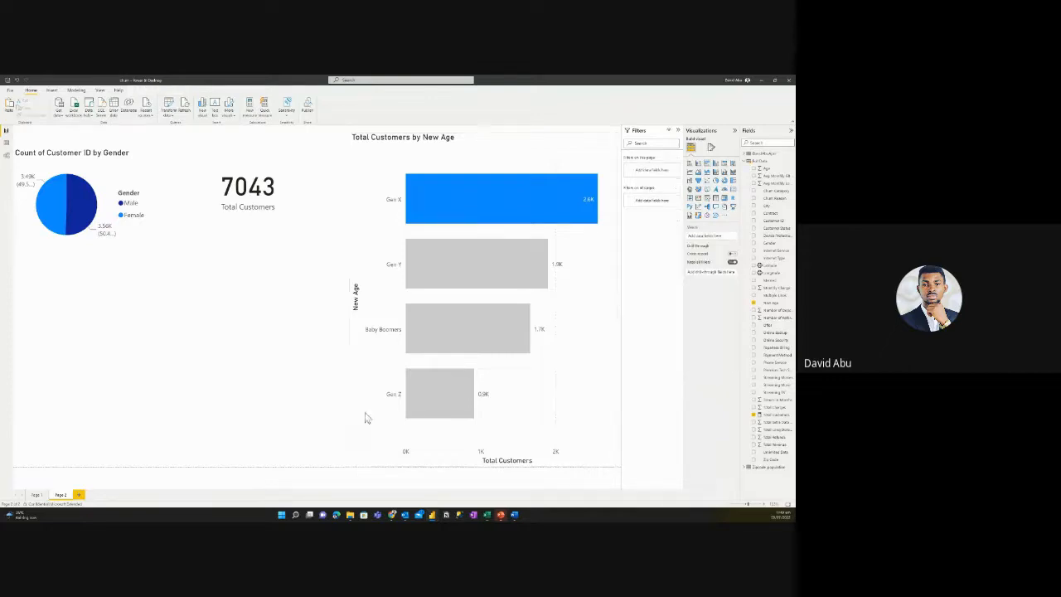
left_click(370, 372)
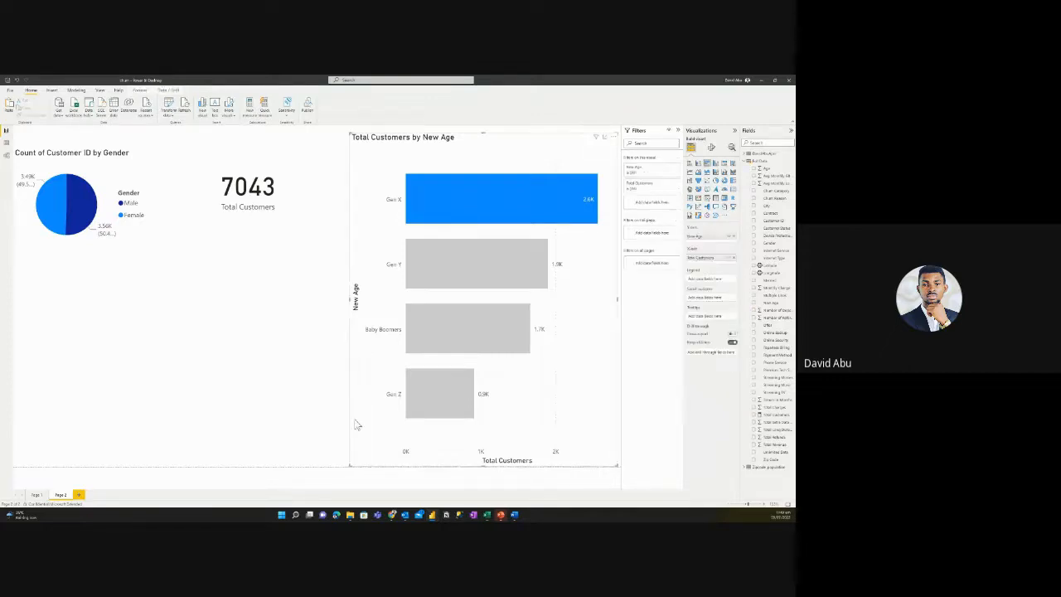
left_click_drag(350, 465, 346, 311)
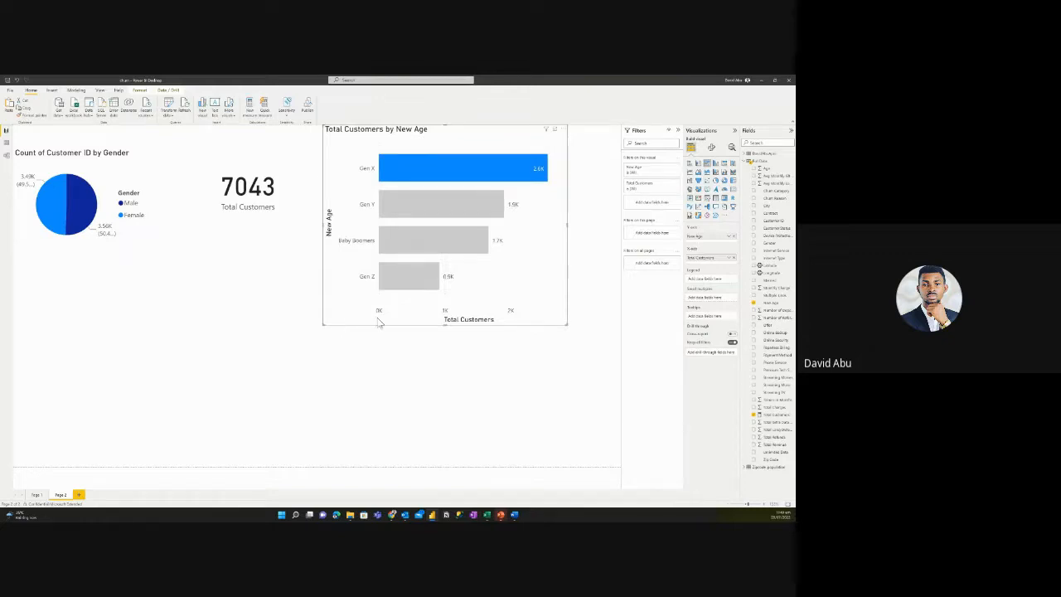
Add a City slicer below the gender pie chart and extend it upward to just beneath the pie.
left_click(114, 317)
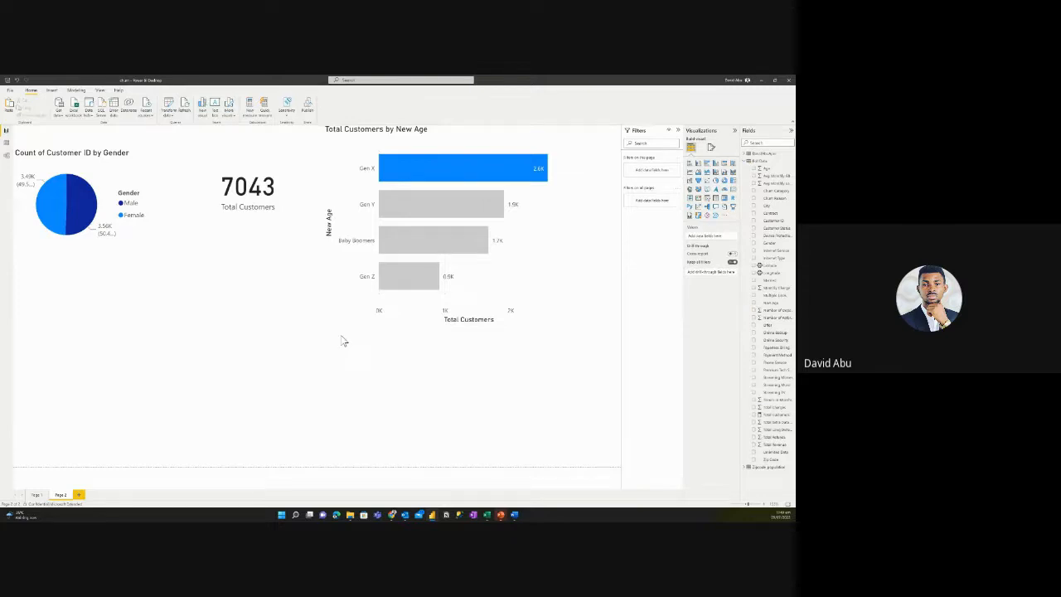
left_click(707, 204)
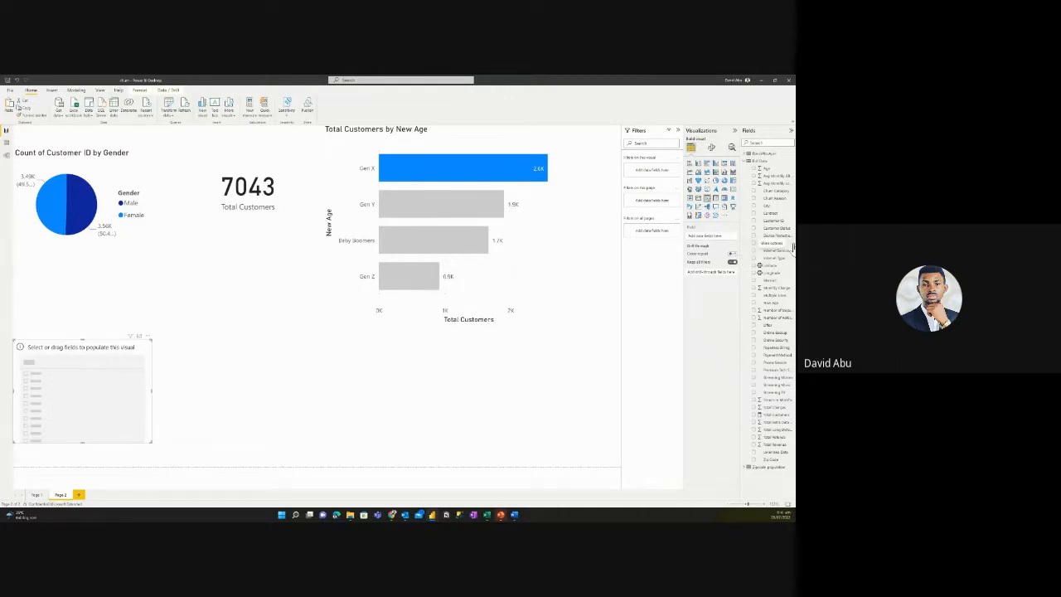
left_click(754, 207)
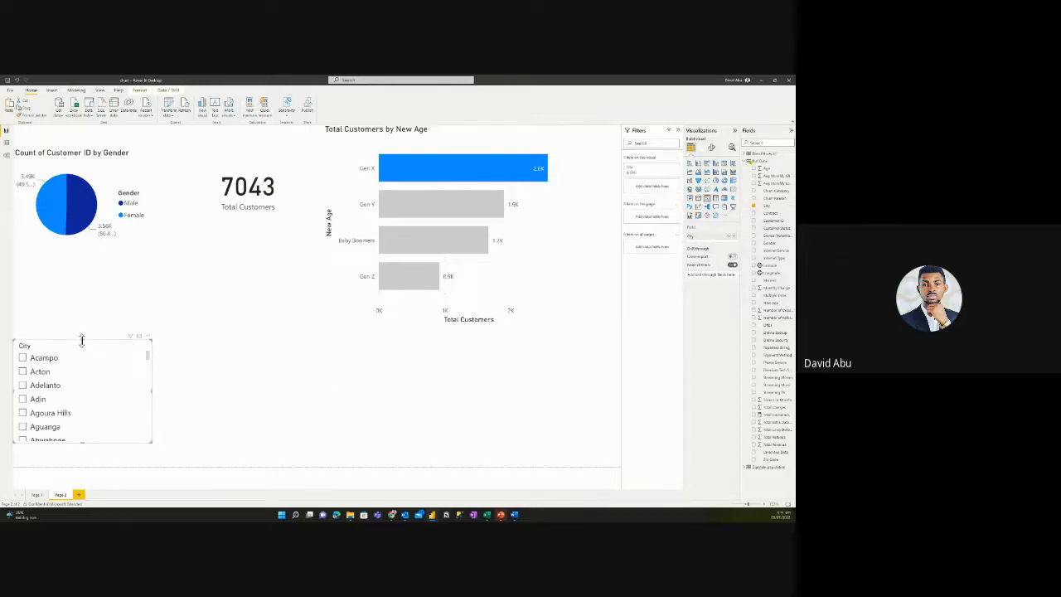
left_click_drag(81, 339, 85, 279)
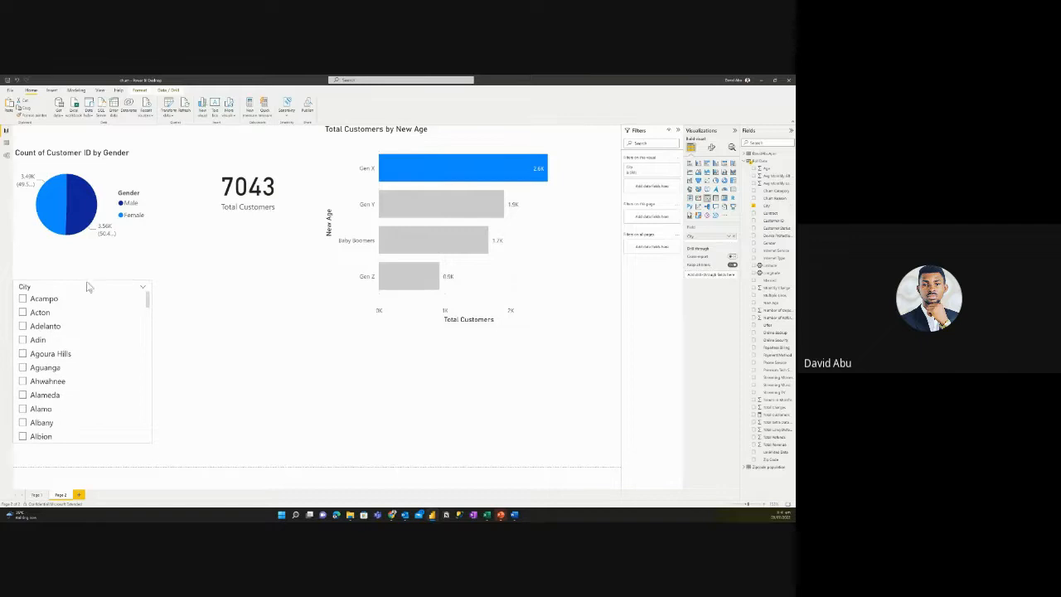
Filter the report by one city at a time in the City slicer, going from Acampo down to Alamo.
left_click(22, 299)
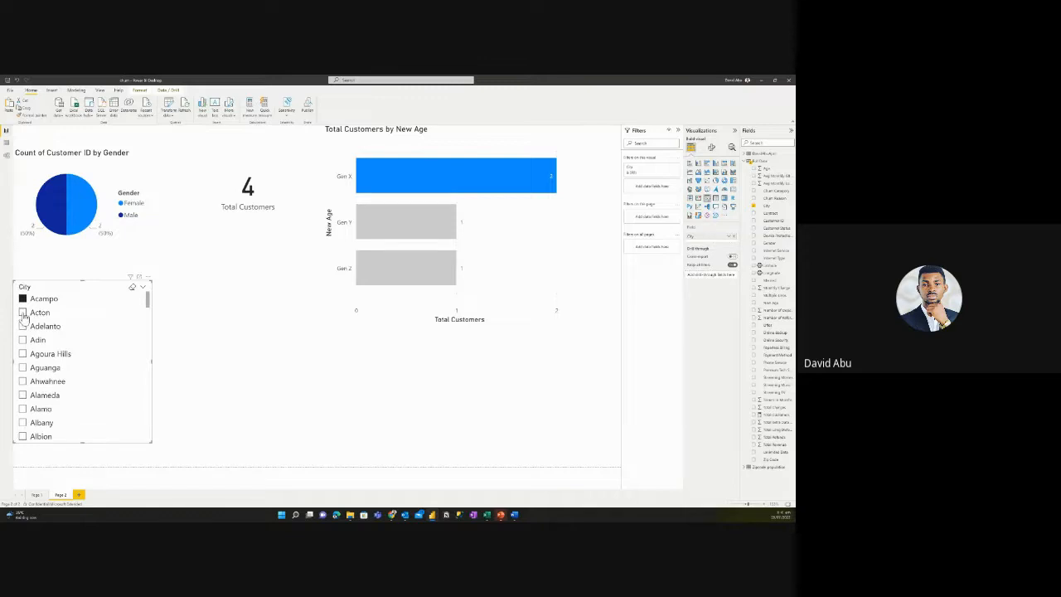
left_click(22, 314)
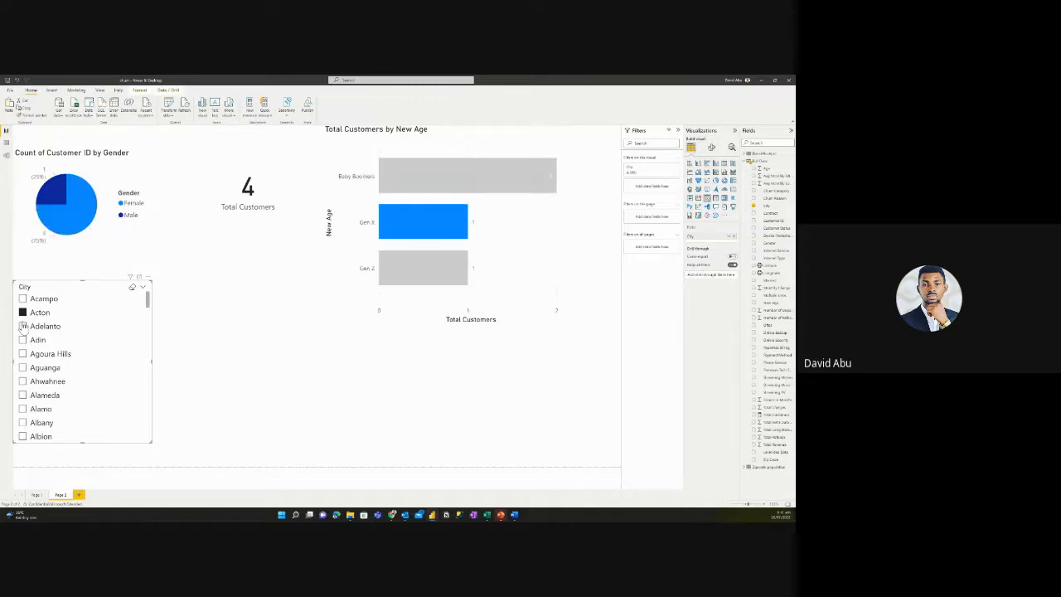
left_click(22, 327)
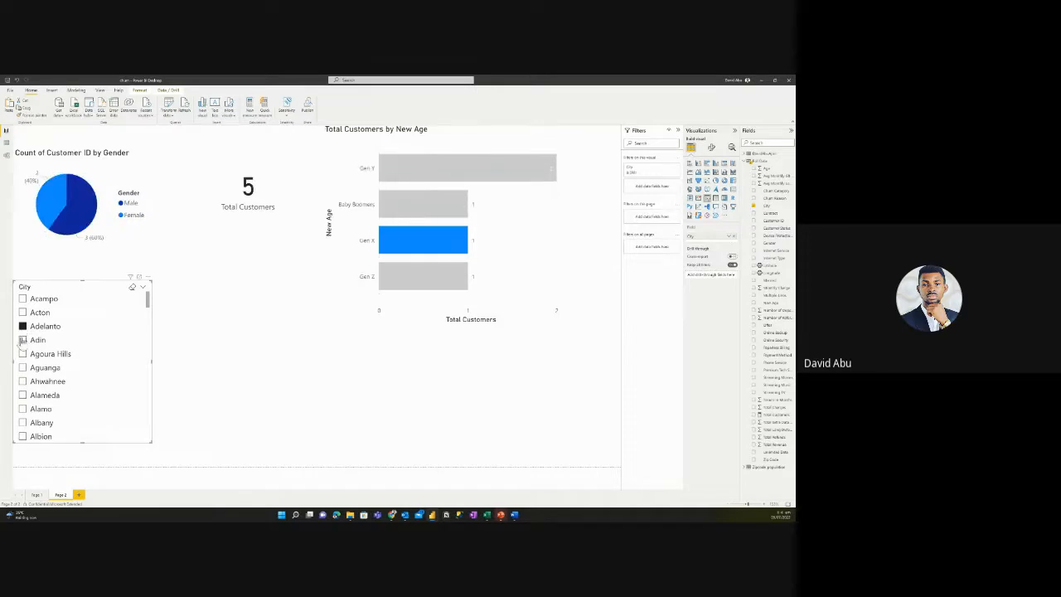
left_click(22, 341)
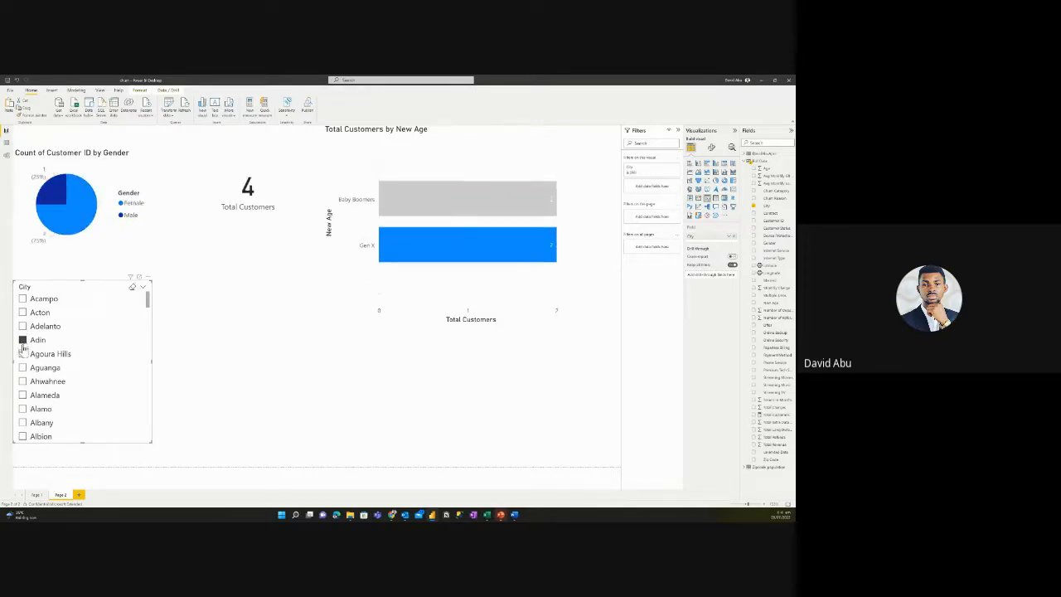
left_click(22, 354)
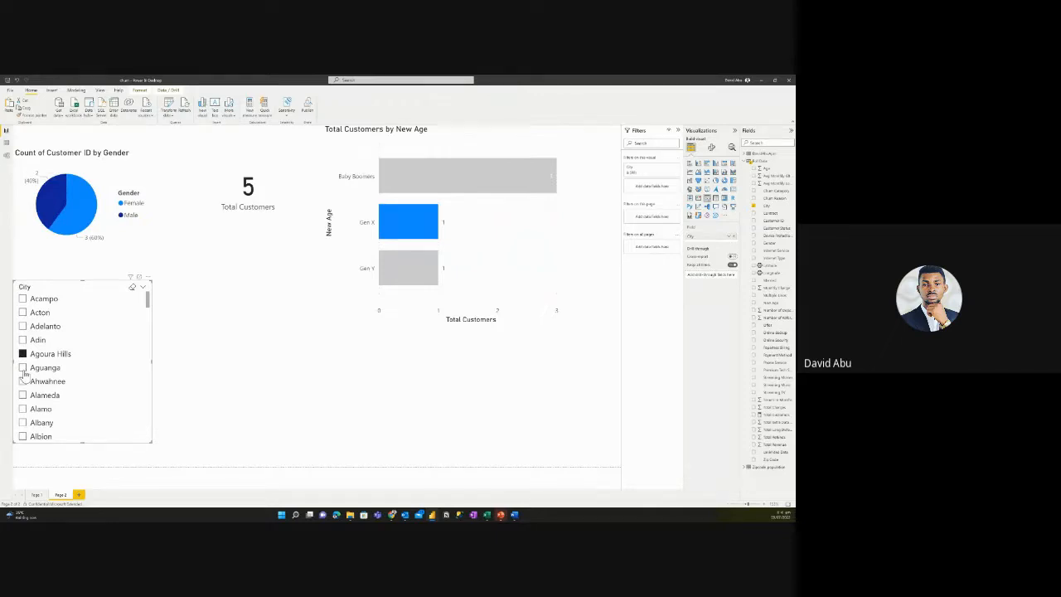
left_click(23, 370)
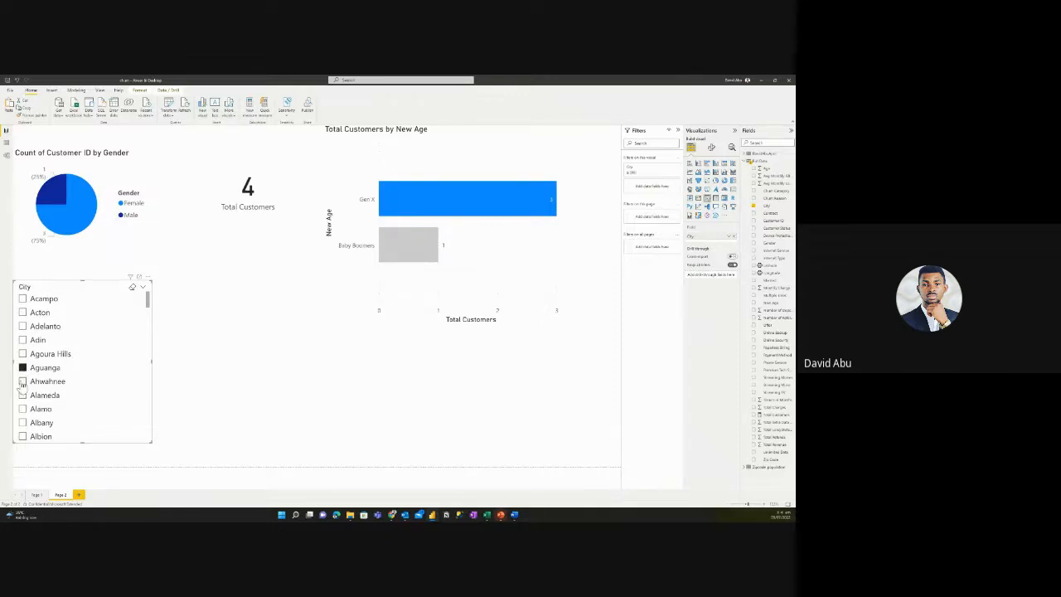
left_click(22, 381)
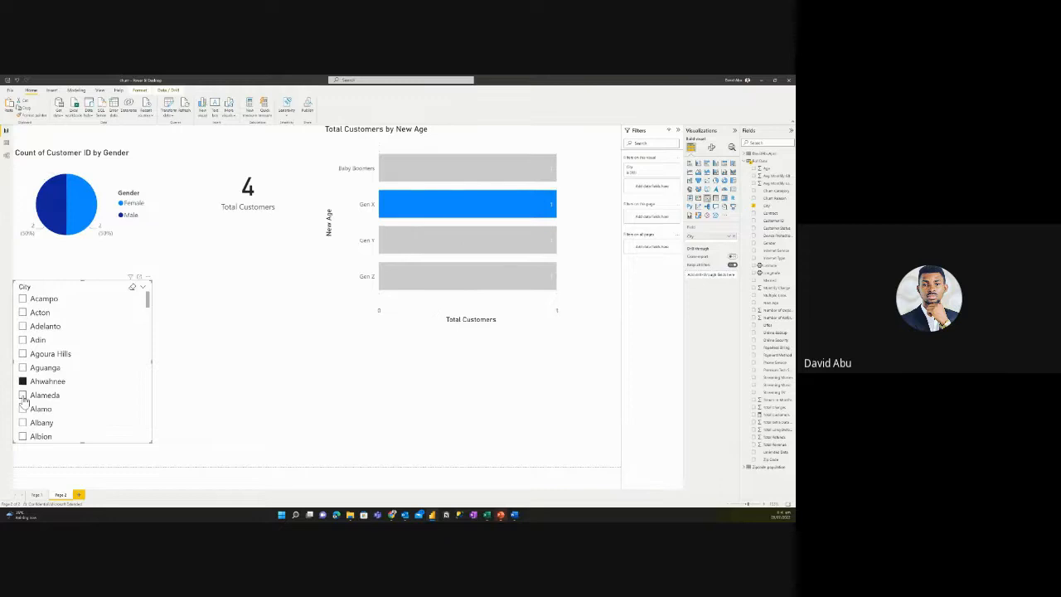
left_click(22, 395)
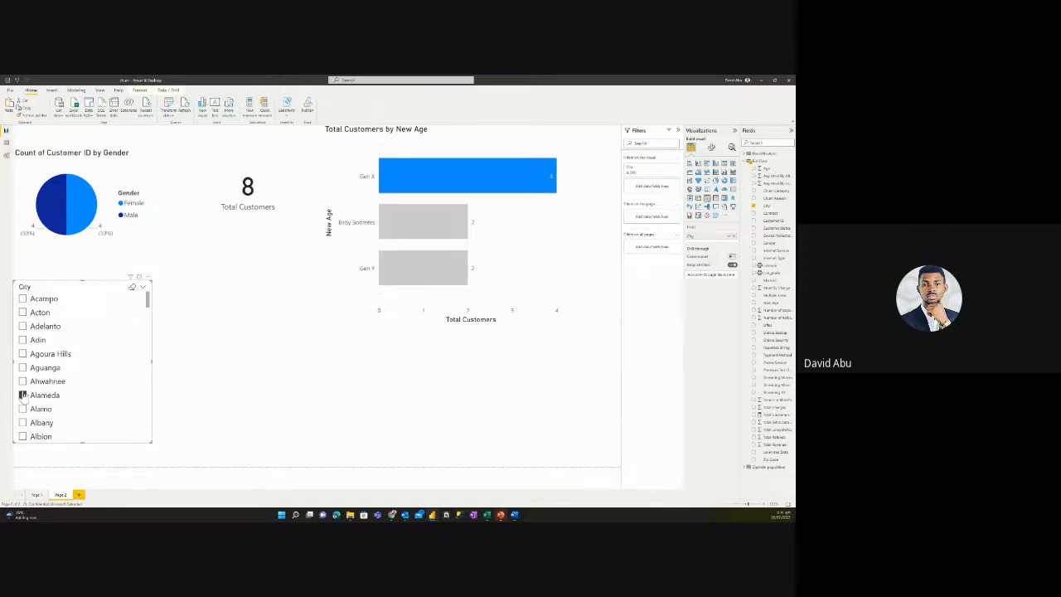
left_click(22, 381)
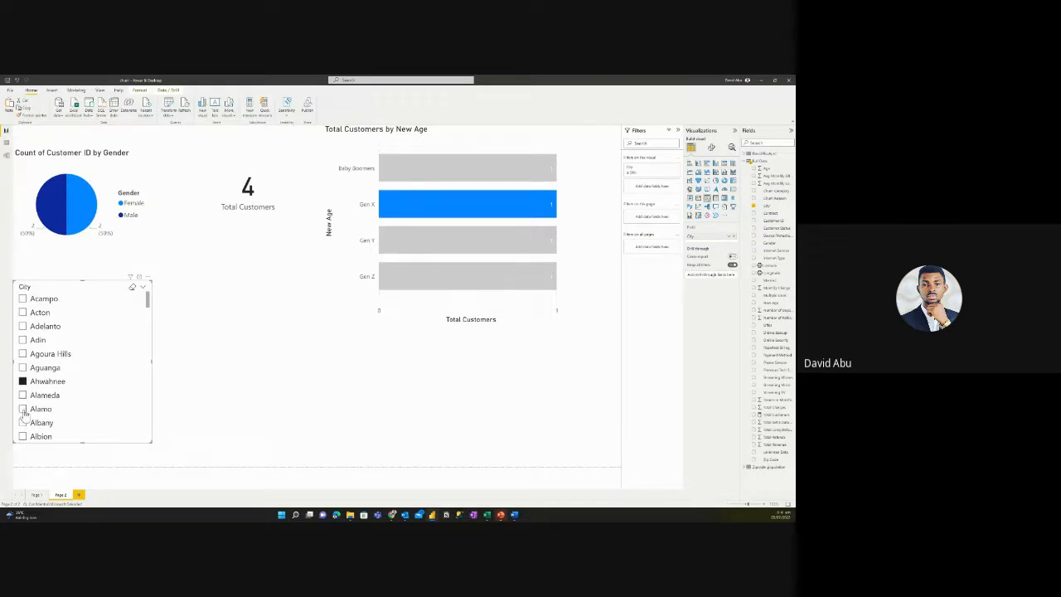
left_click(24, 408)
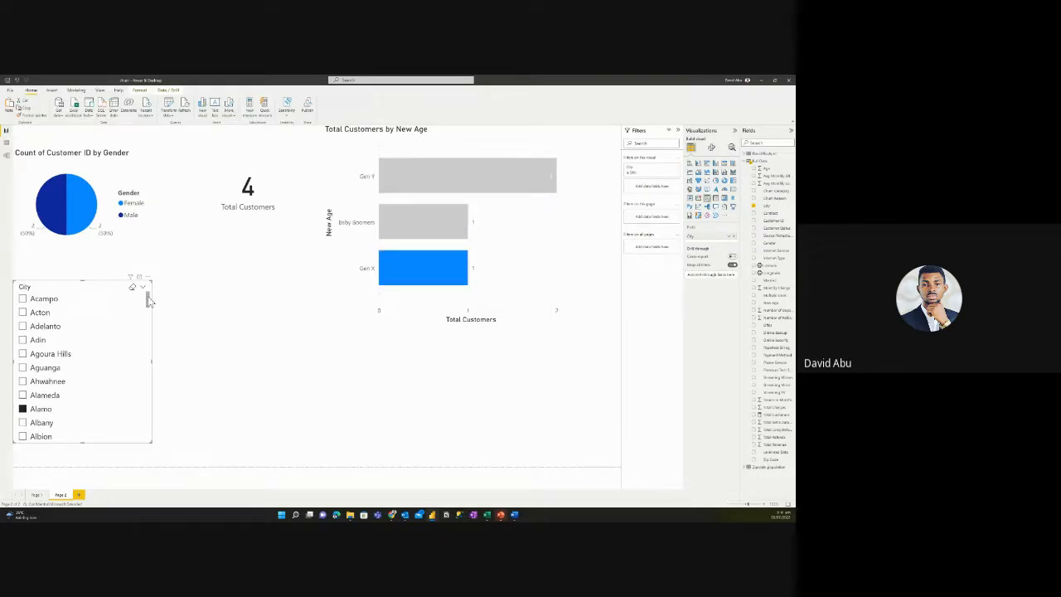
Filter the report by Baldwin Park and by Ballico in the City slicer.
left_click_drag(149, 300, 150, 376)
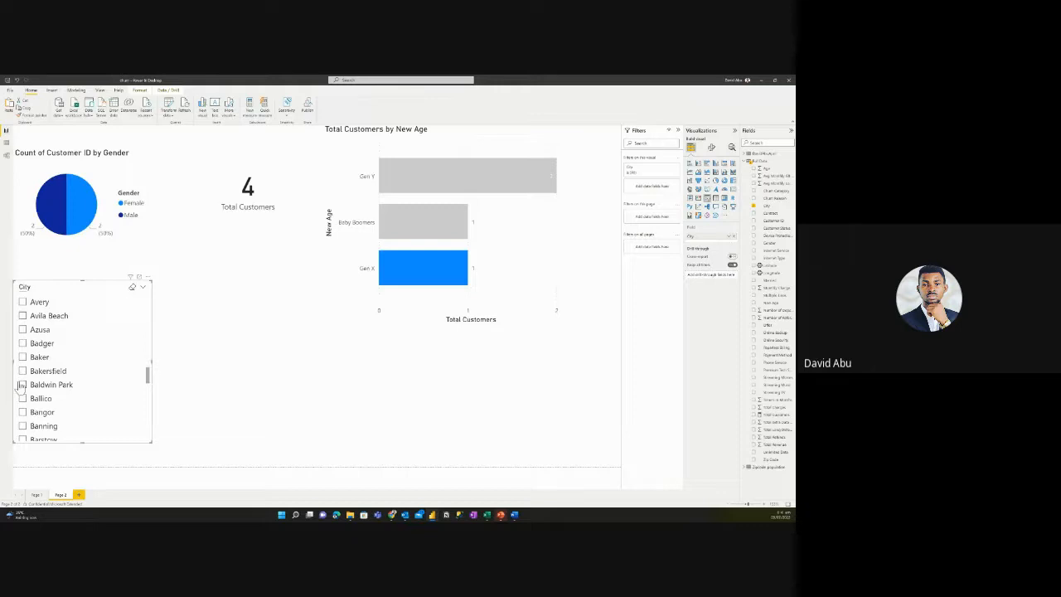
left_click(24, 386)
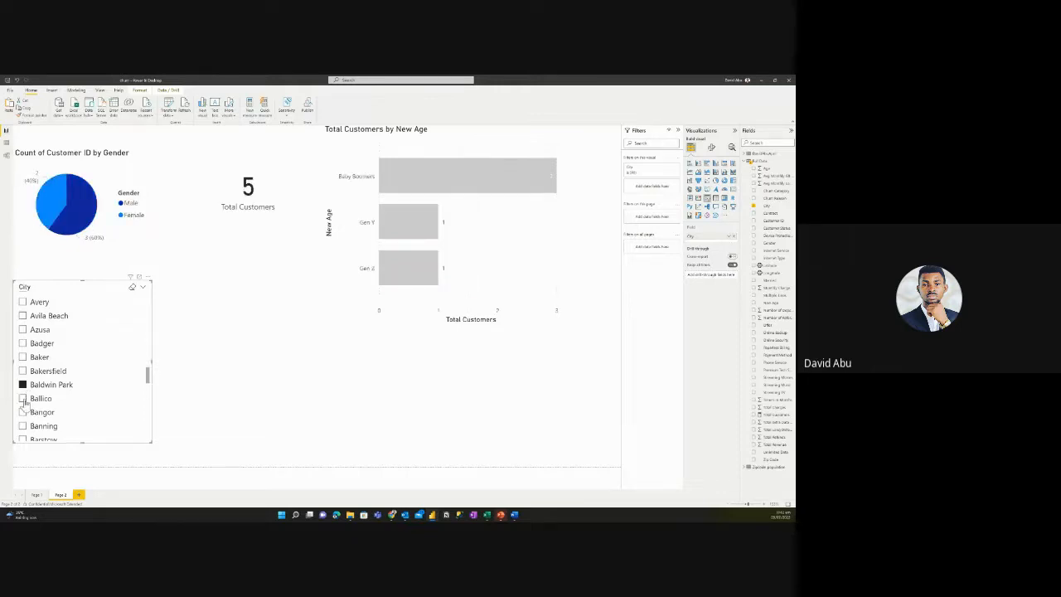
left_click(23, 399)
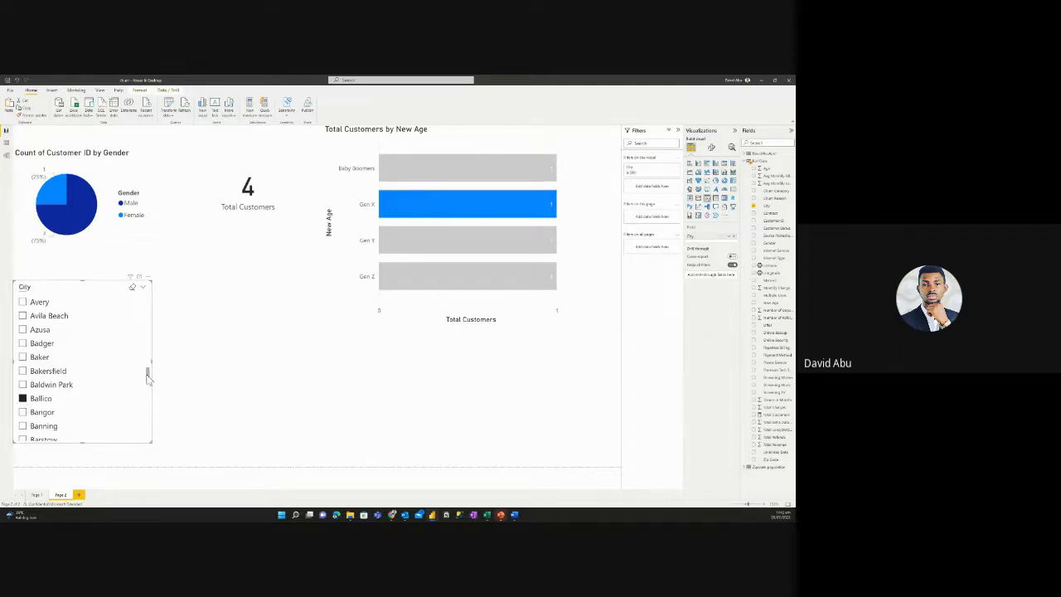
Return the City slicer's list to its start and extend the slicer down to the page's lower edge.
left_click_drag(148, 377, 146, 292)
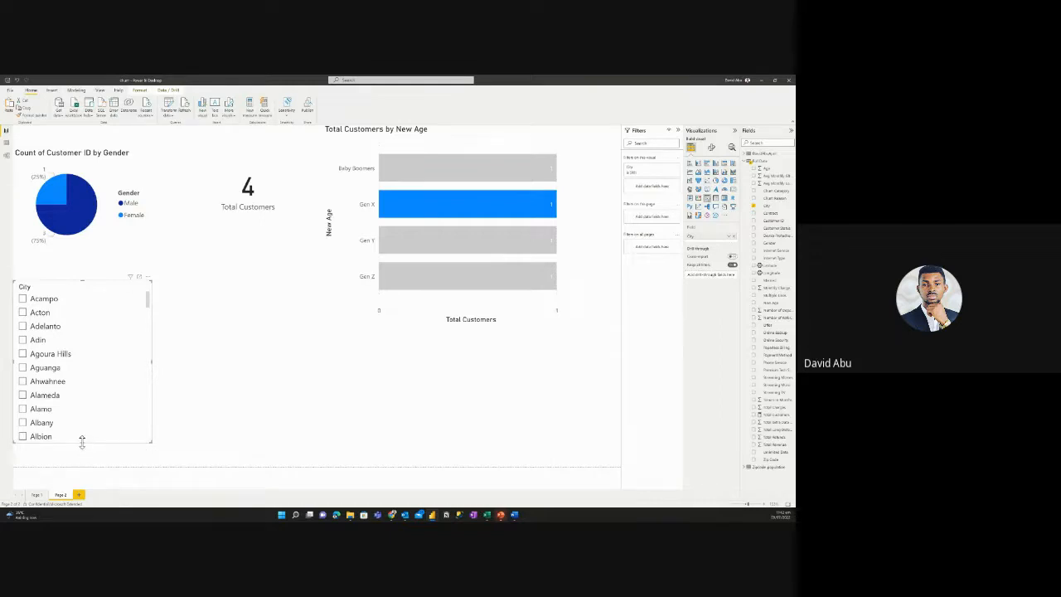
left_click_drag(82, 442, 69, 469)
left_click(240, 389)
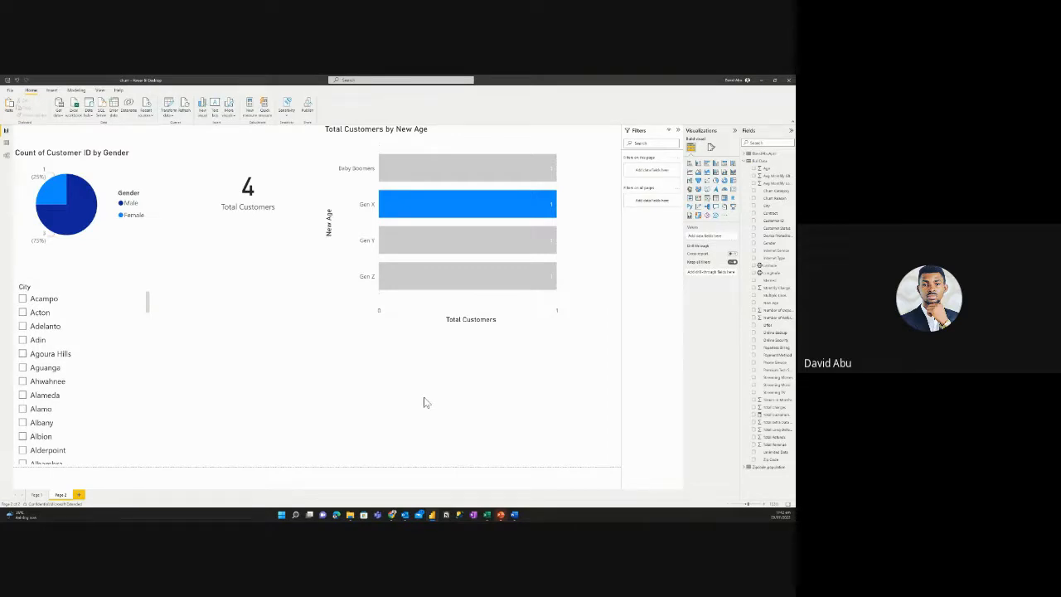
Add a Churn Category table beside the City slicer and clear the slicer's city selection.
left_click(753, 191)
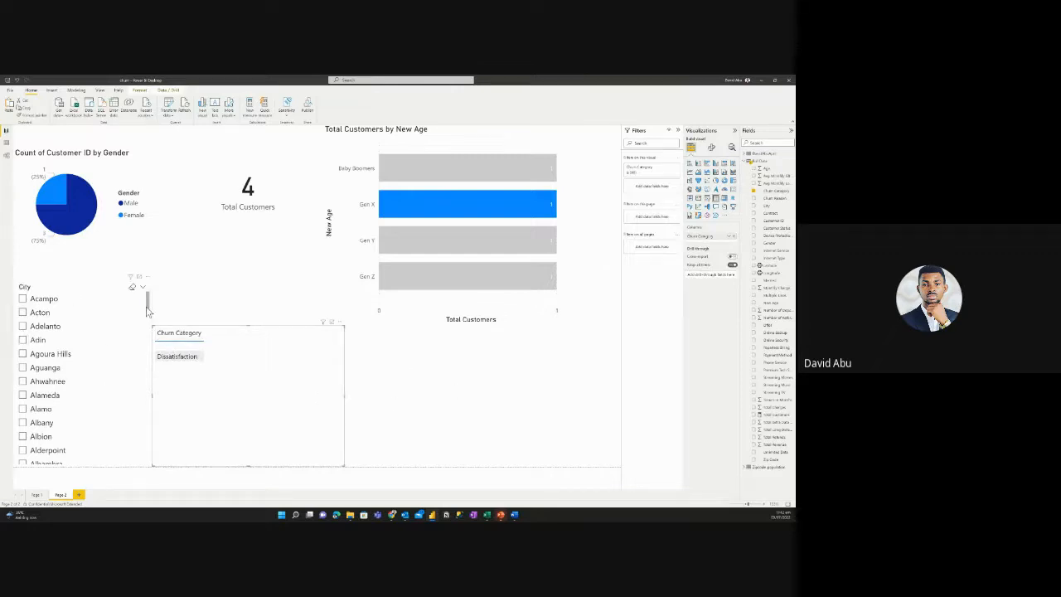
left_click_drag(147, 307, 146, 302)
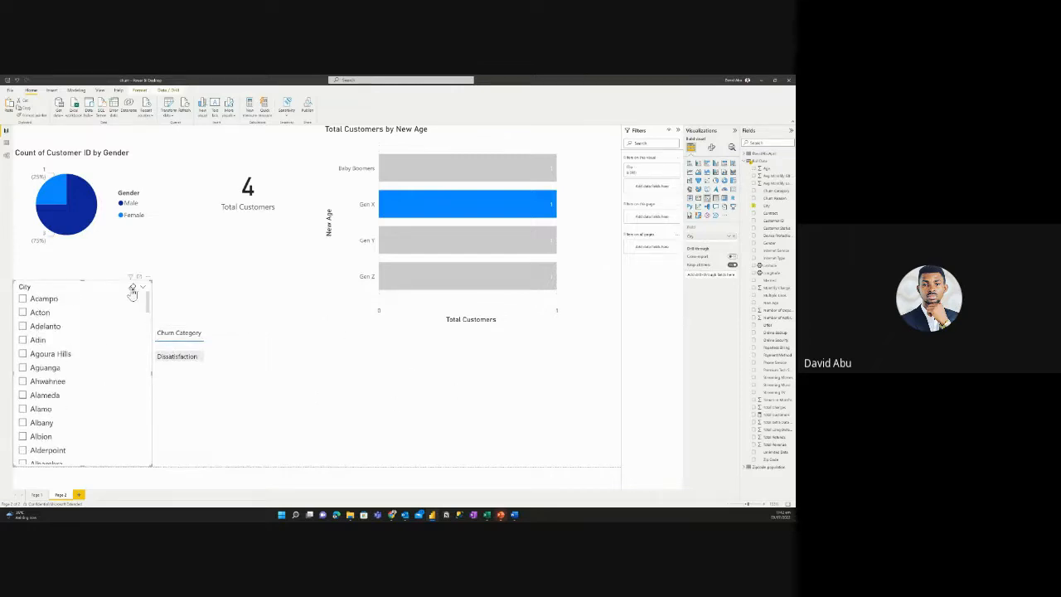
left_click(132, 287)
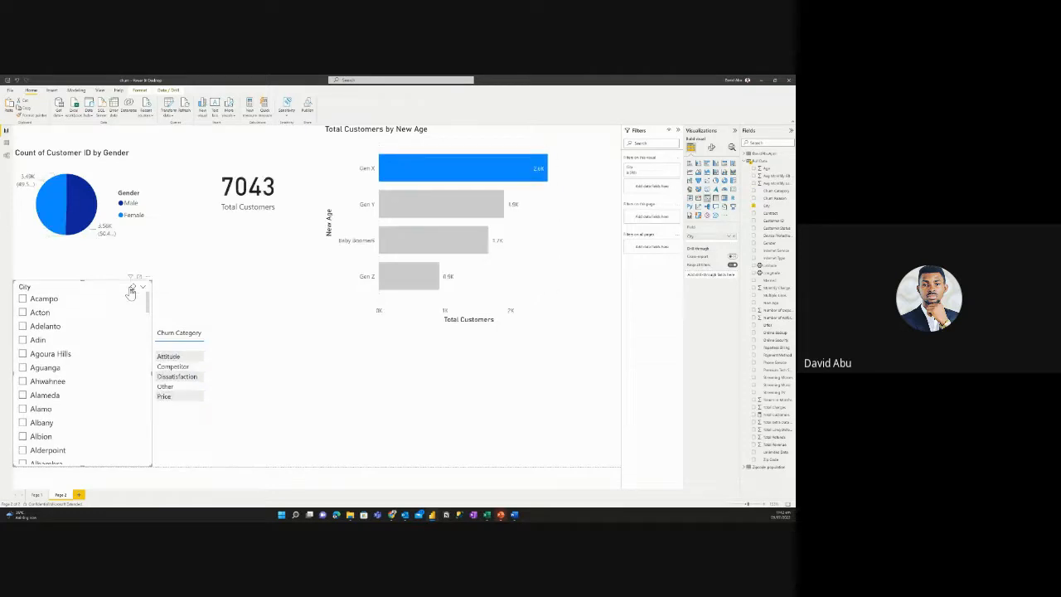
Move the Churn Category table up, add Total Customers to it and convert it to a clustered bar chart.
left_click(274, 406)
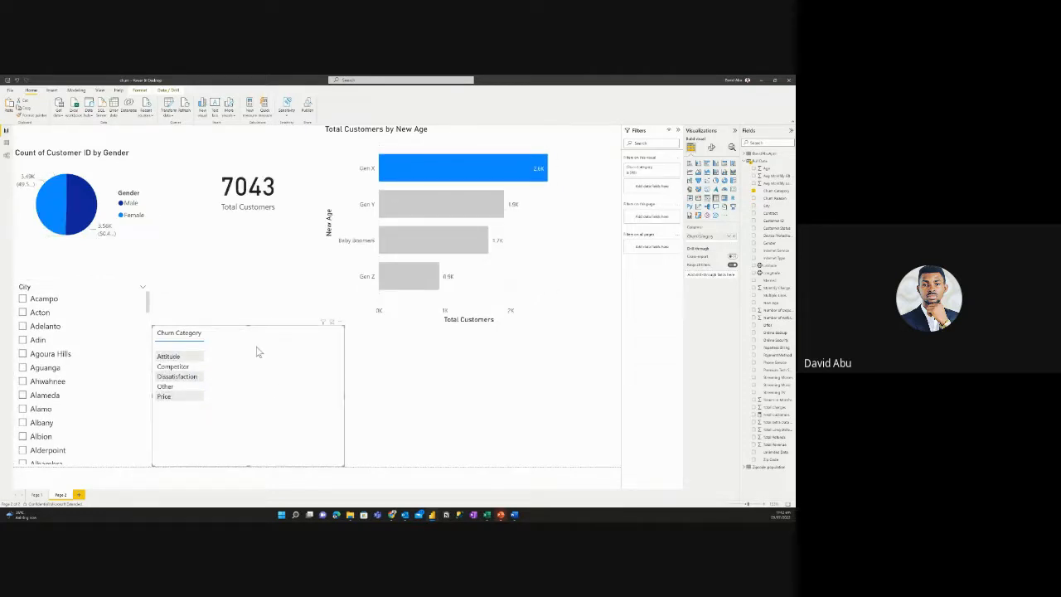
left_click_drag(260, 352, 267, 318)
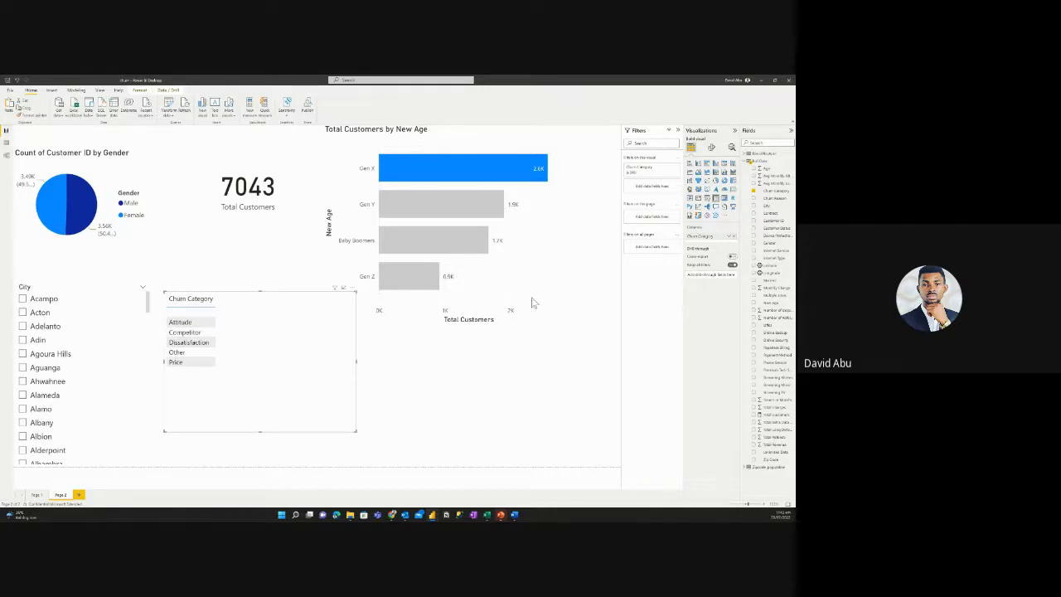
left_click(753, 415)
left_click(715, 166)
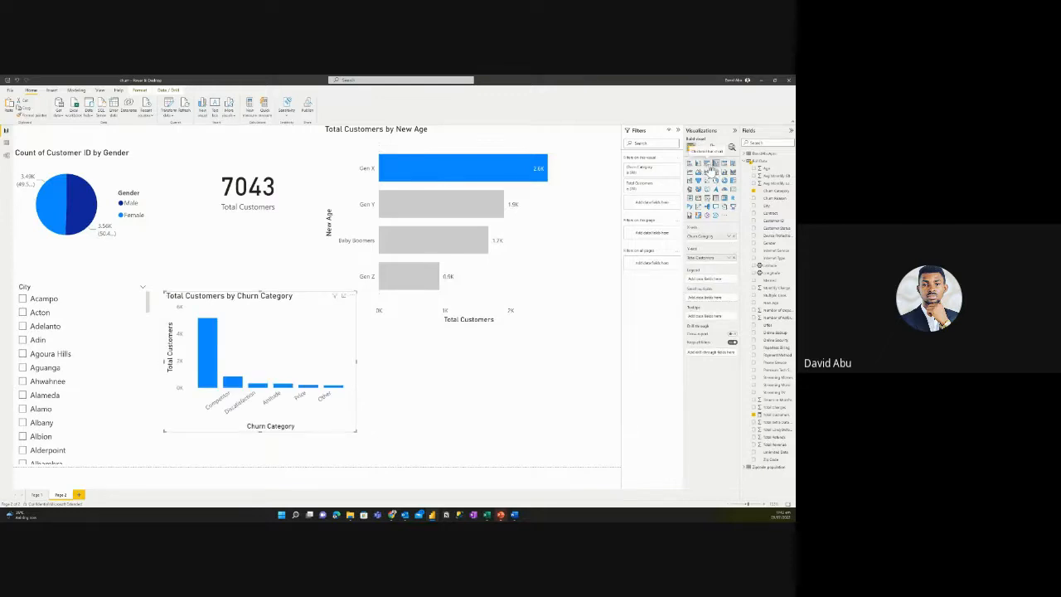
left_click(707, 164)
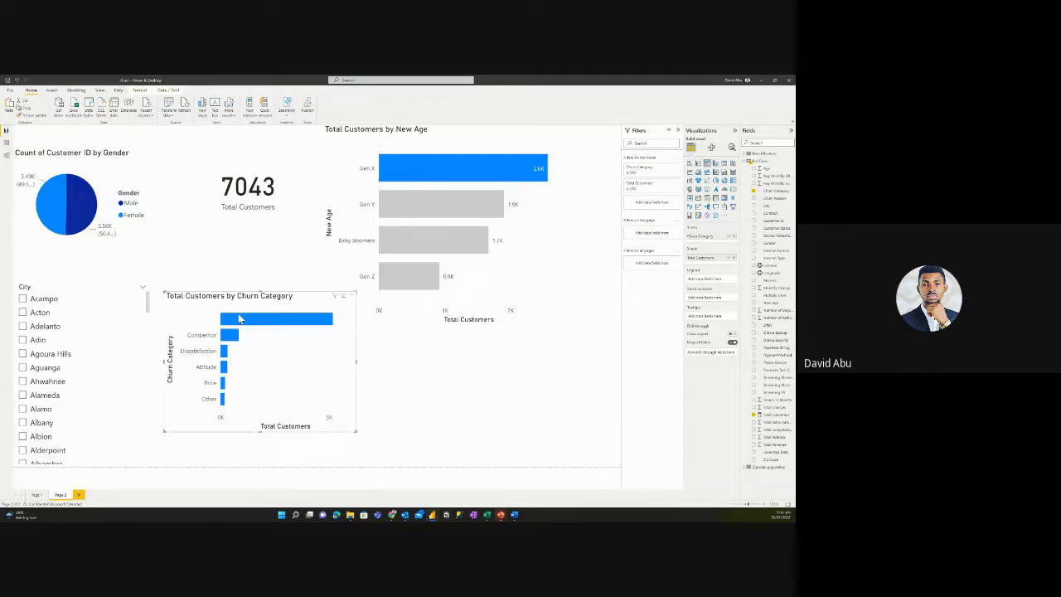
Exclude the blank category from the Churn Category bar chart and move the chart to the page's lower edge beside the City slicer.
mouse_move(278, 320)
mouse_move(251, 324)
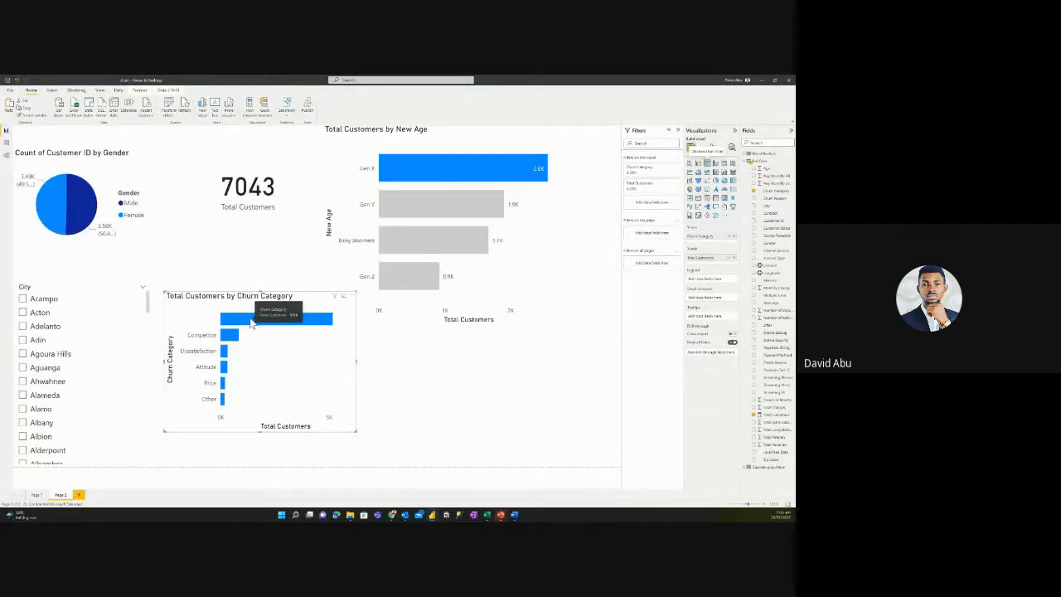
right_click(250, 324)
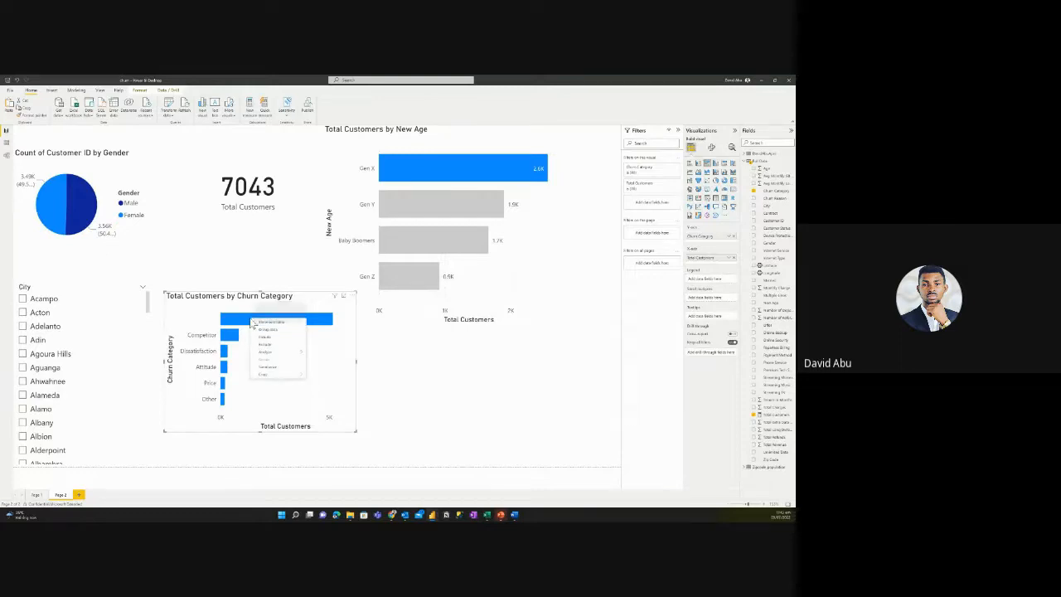
left_click(266, 345)
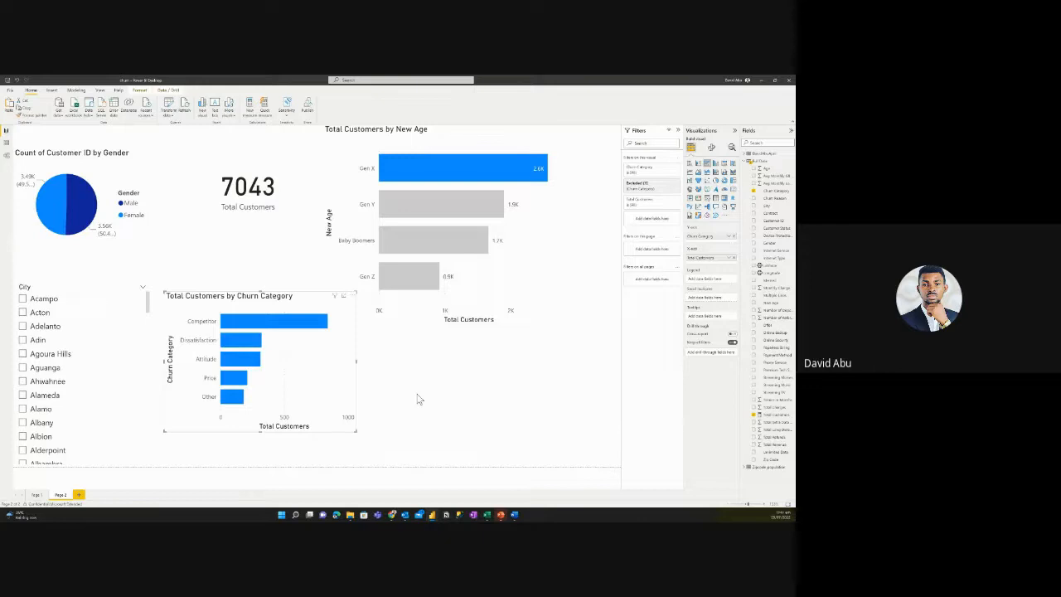
left_click_drag(270, 305, 257, 327)
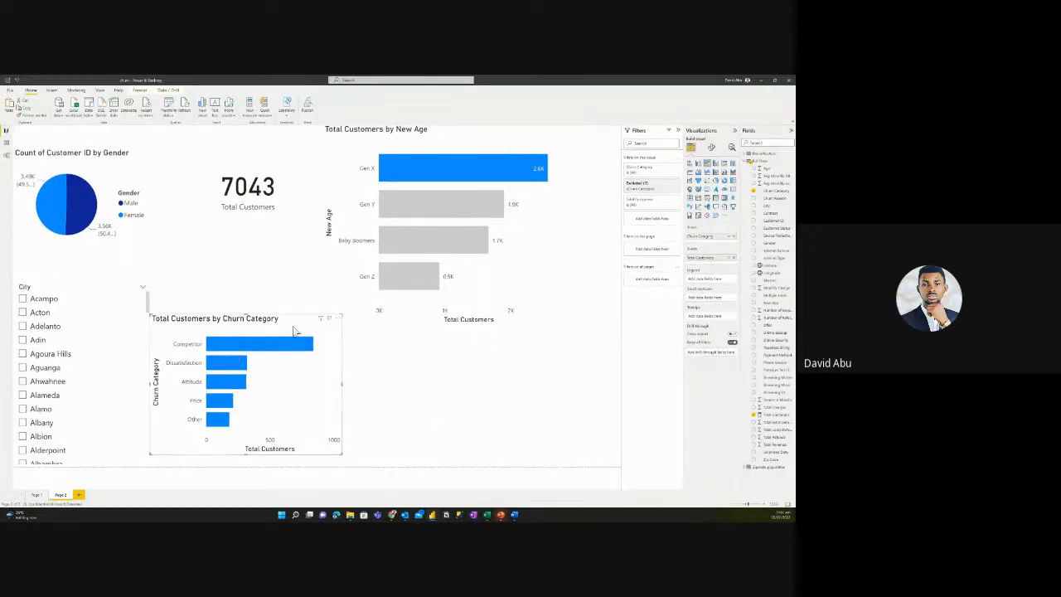
left_click_drag(292, 326, 290, 342)
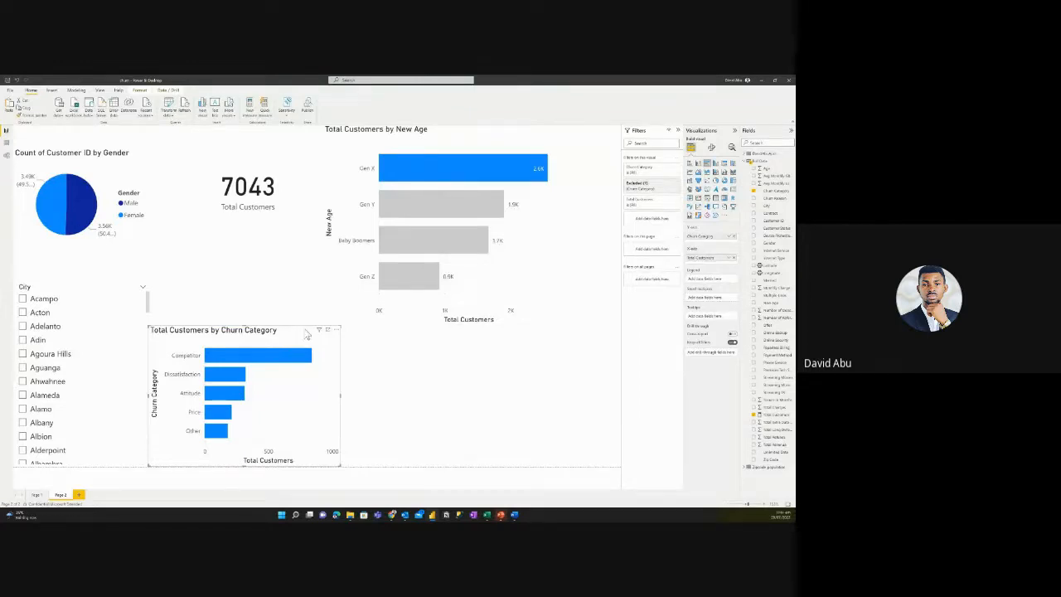
Duplicate the Churn Category chart below the New Age chart and replace the copy's Churn Category field with Churn Reason.
key("ctrl+v")
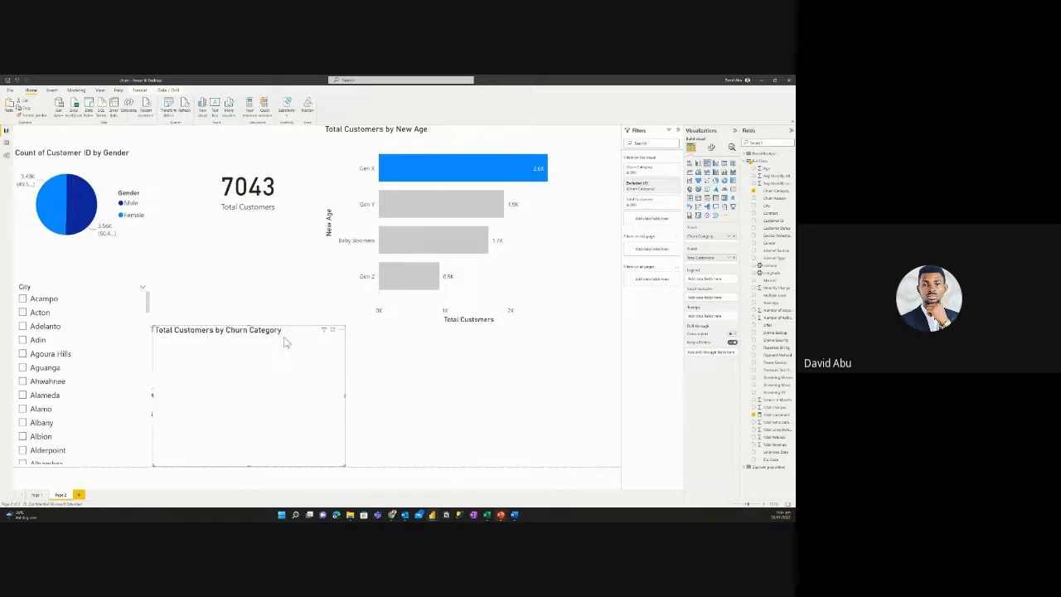
left_click_drag(285, 342, 516, 370)
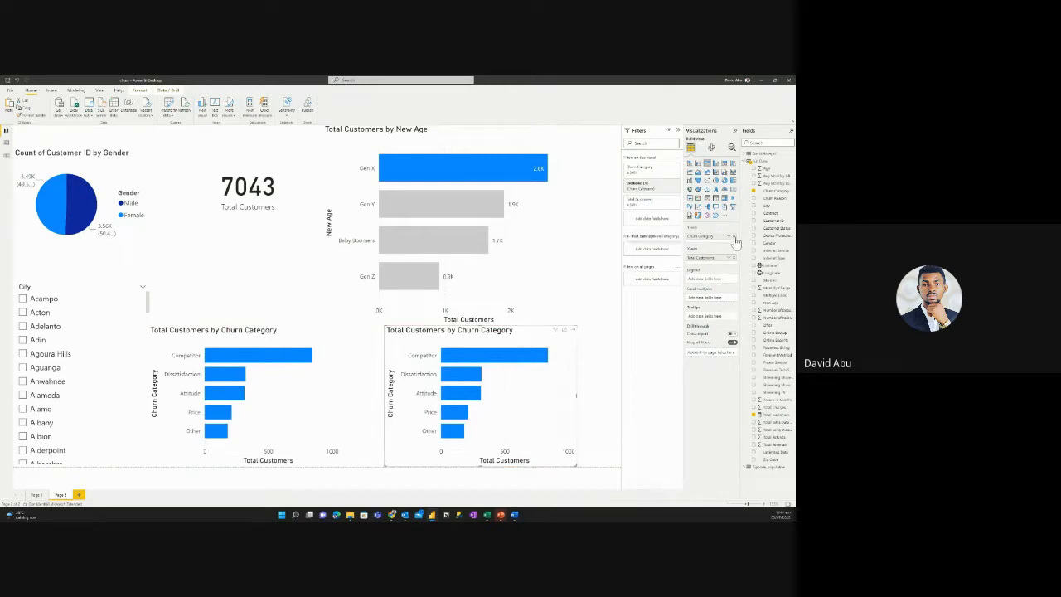
left_click(732, 238)
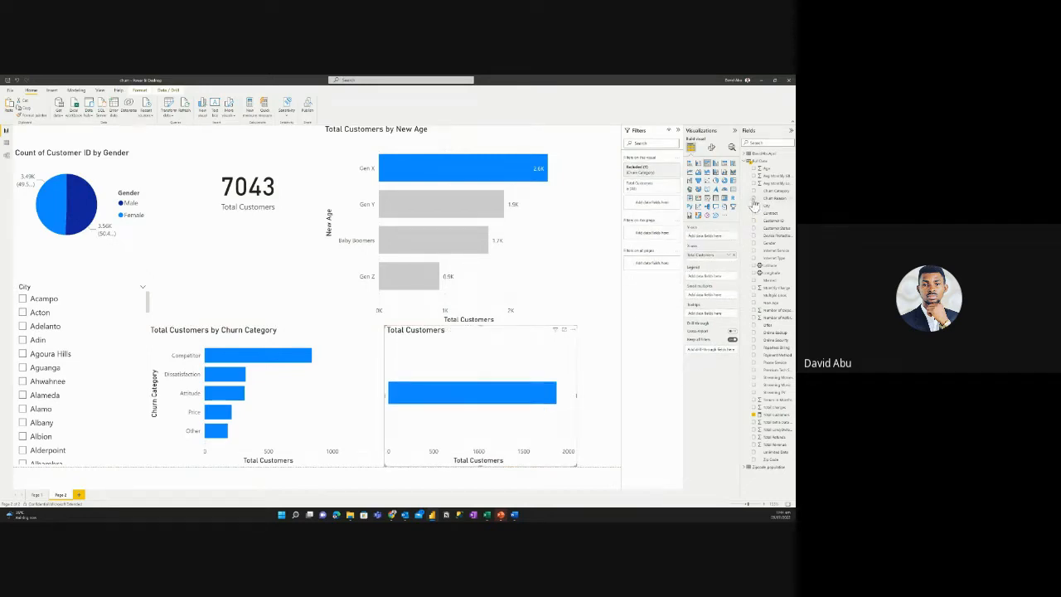
left_click(754, 198)
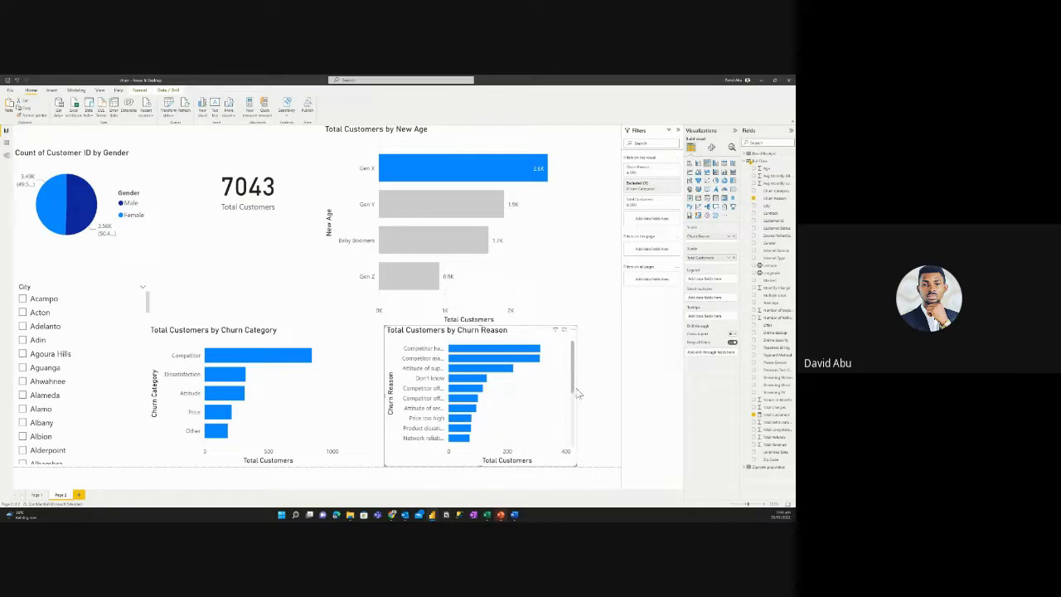
Widen the Churn Reason chart to the page's edge, preview it as a table and restore it to a clustered bar chart.
left_click_drag(576, 394, 623, 397)
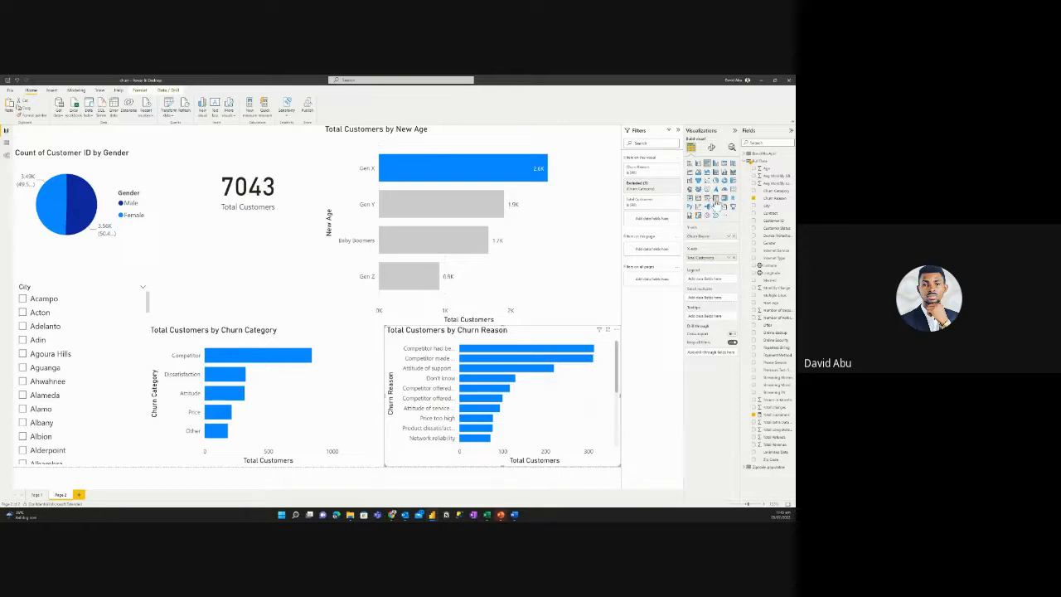
left_click(716, 203)
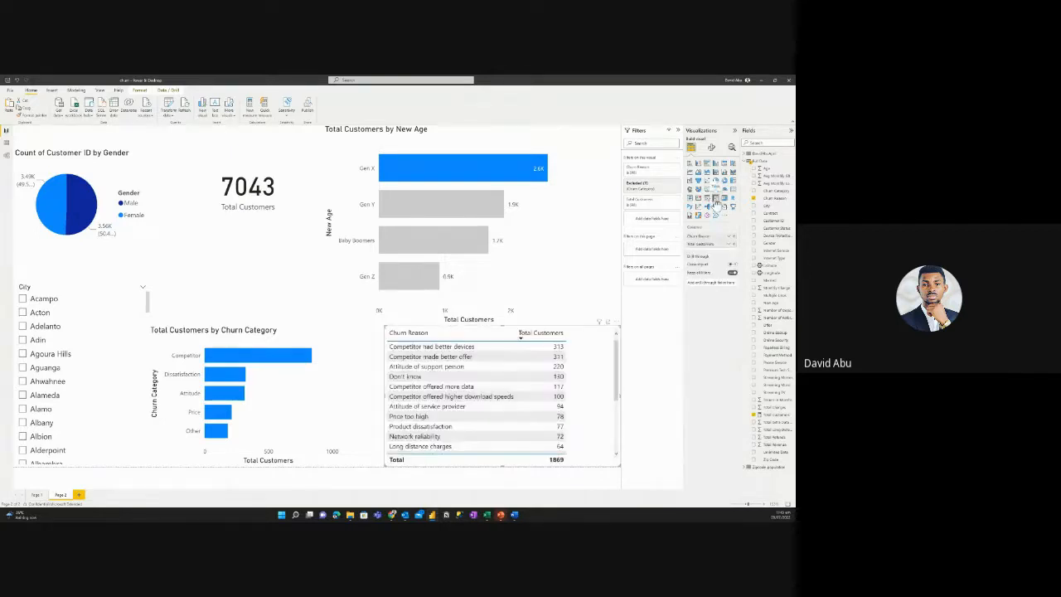
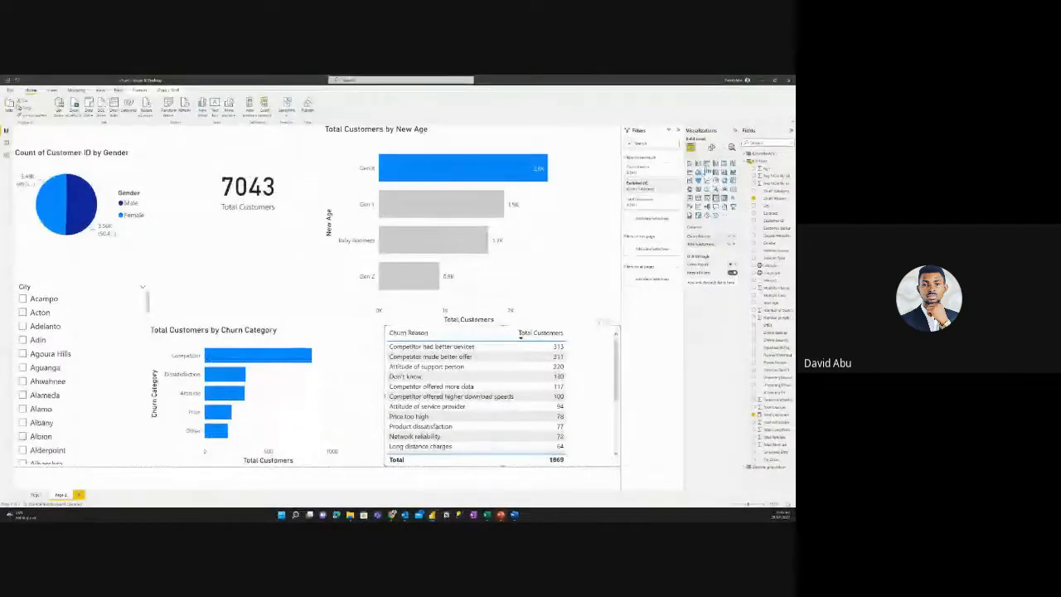
left_click(707, 164)
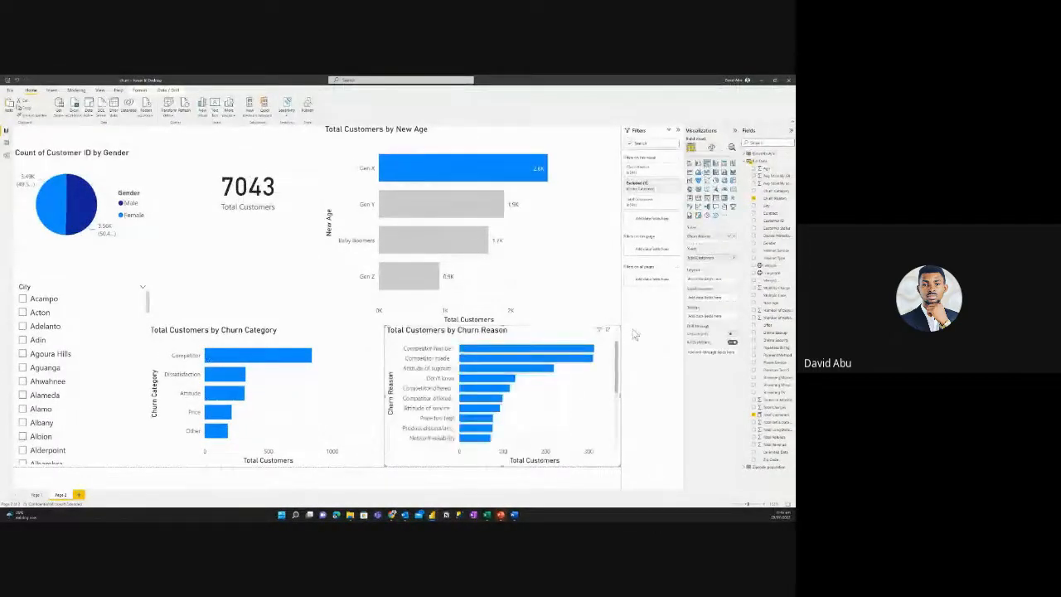
Check how the visuals respond to single cities from Acampo to Agoura Hills in the City slicer, and clear the selection.
left_click(22, 300)
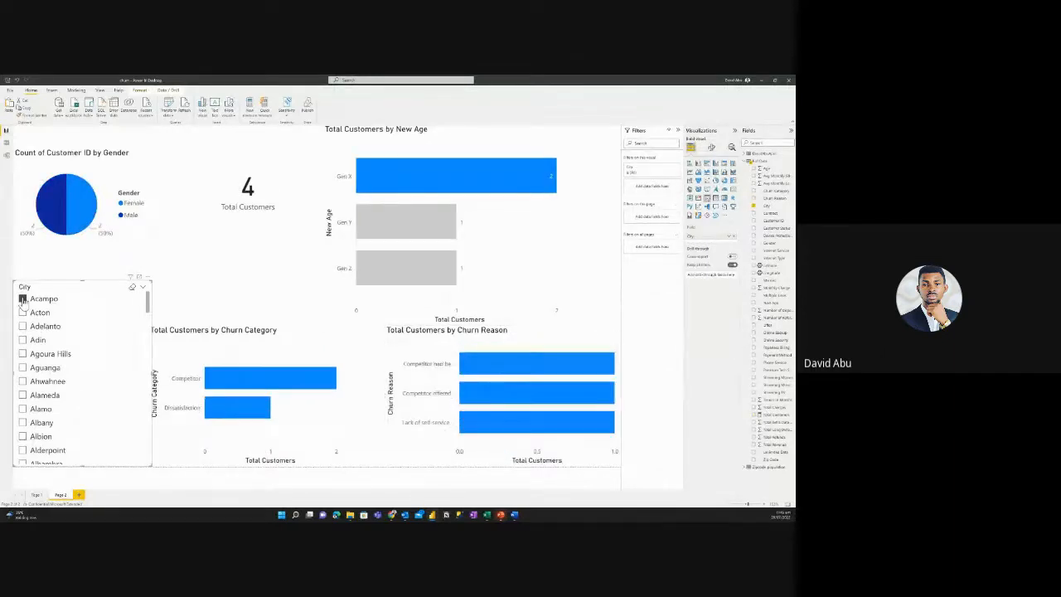
left_click(23, 313)
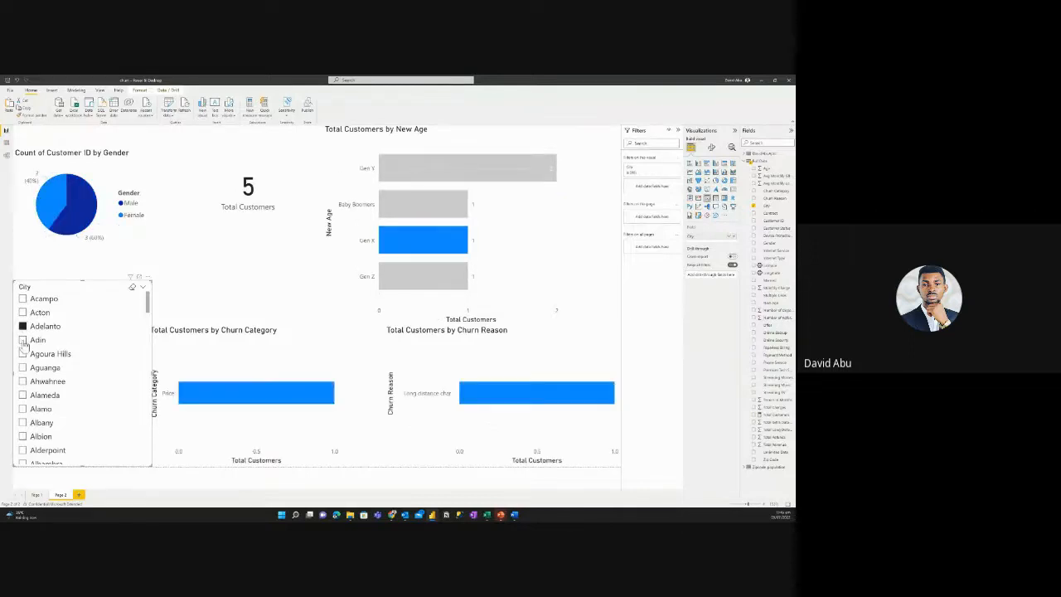
left_click(24, 341)
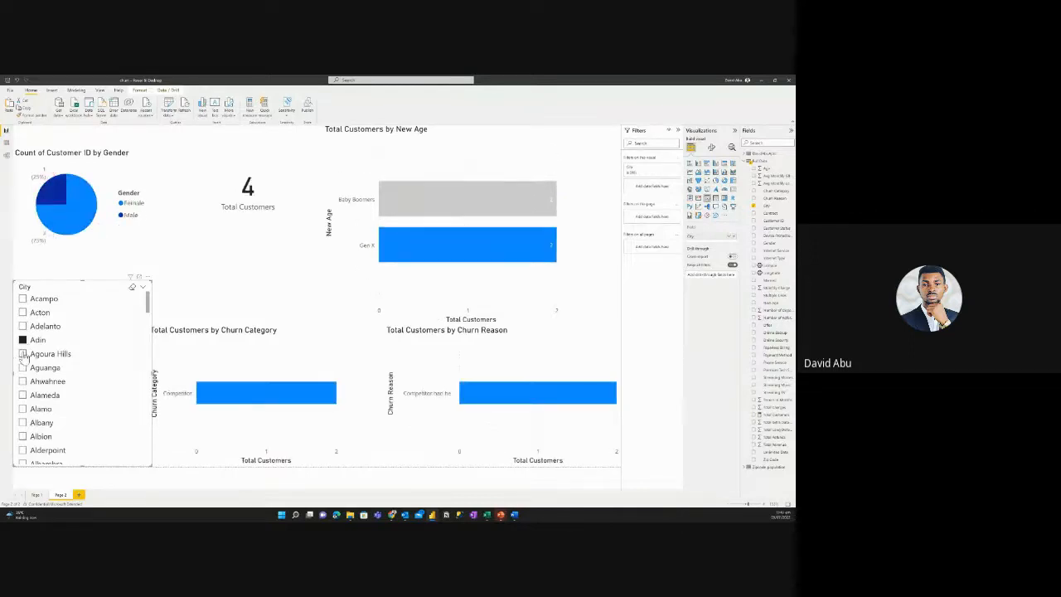
left_click(23, 354)
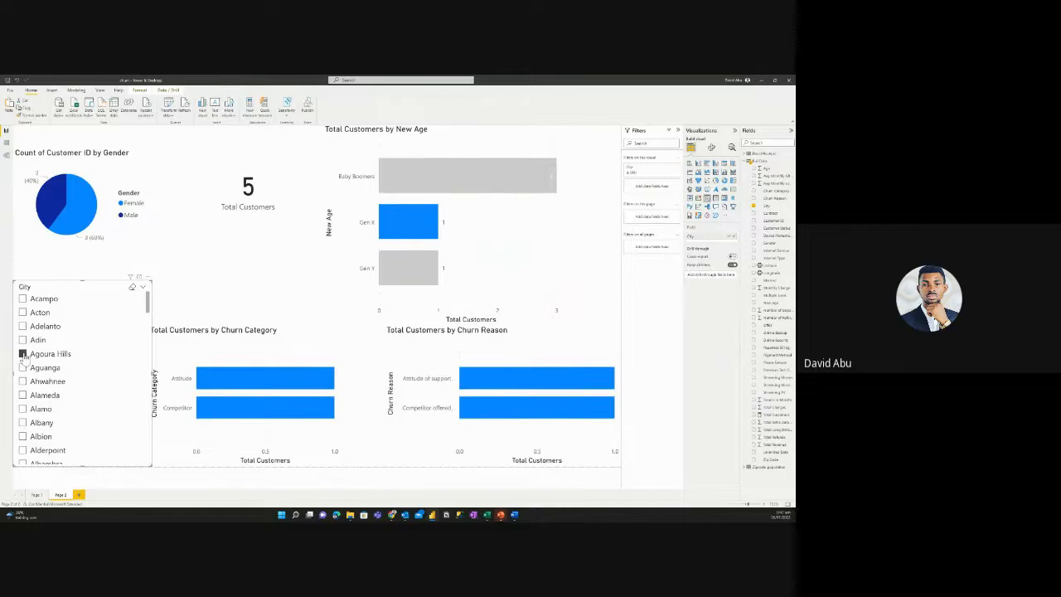
left_click(24, 354)
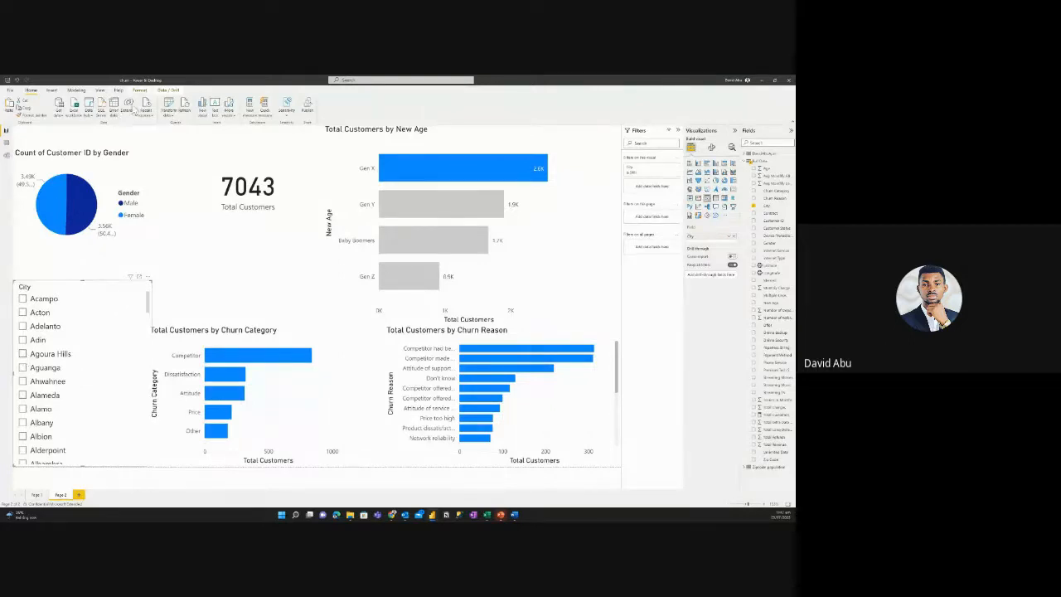
Open the Power Query Editor and copy the entire M code of the Full Data query from the Advanced Editor.
left_click(169, 105)
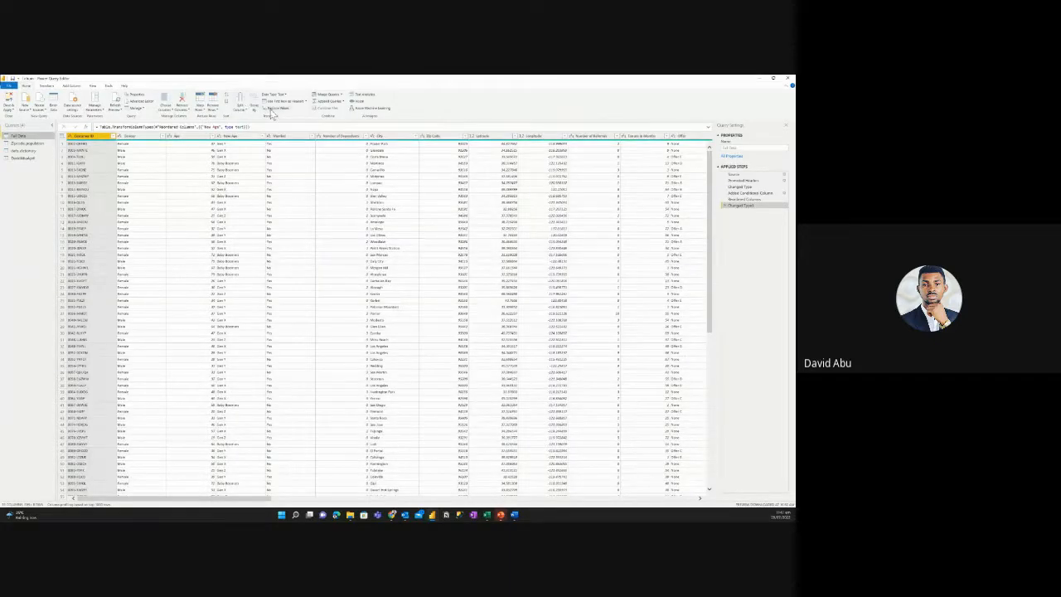
left_click(107, 87)
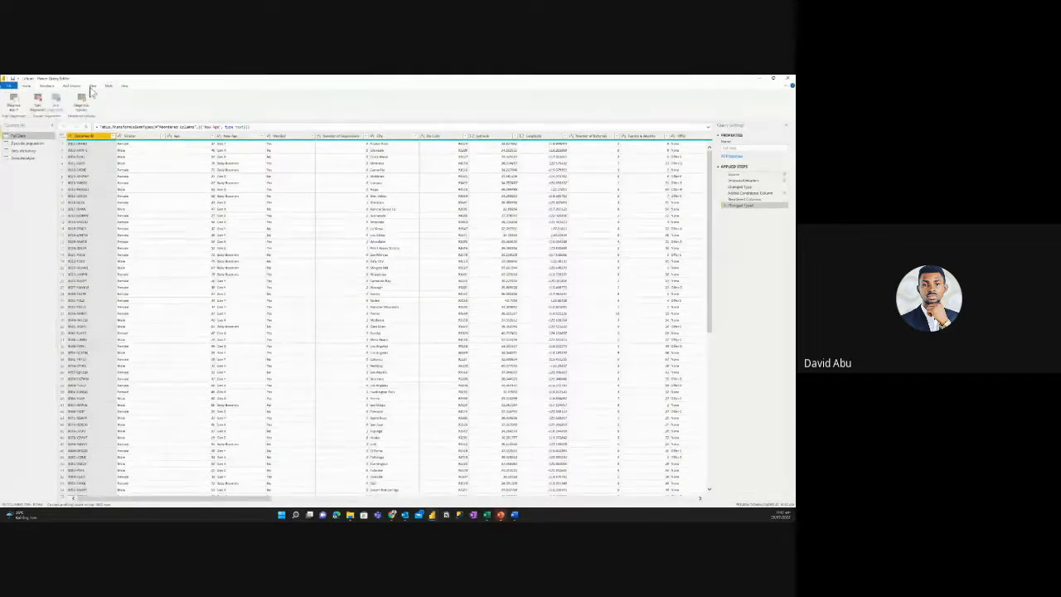
left_click(94, 87)
left_click(177, 110)
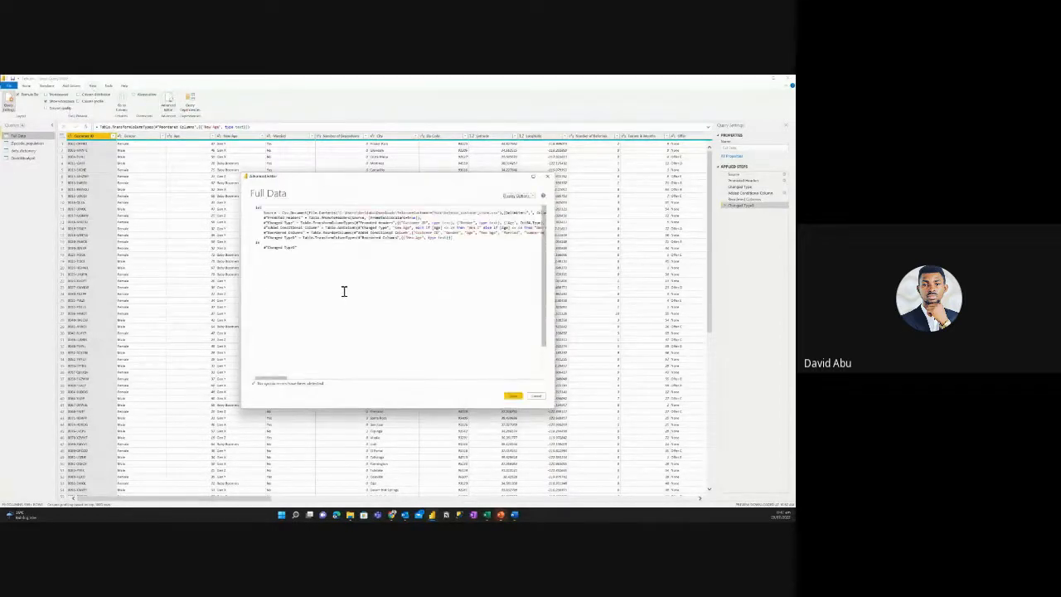
left_click(316, 247)
key("ctrl+a")
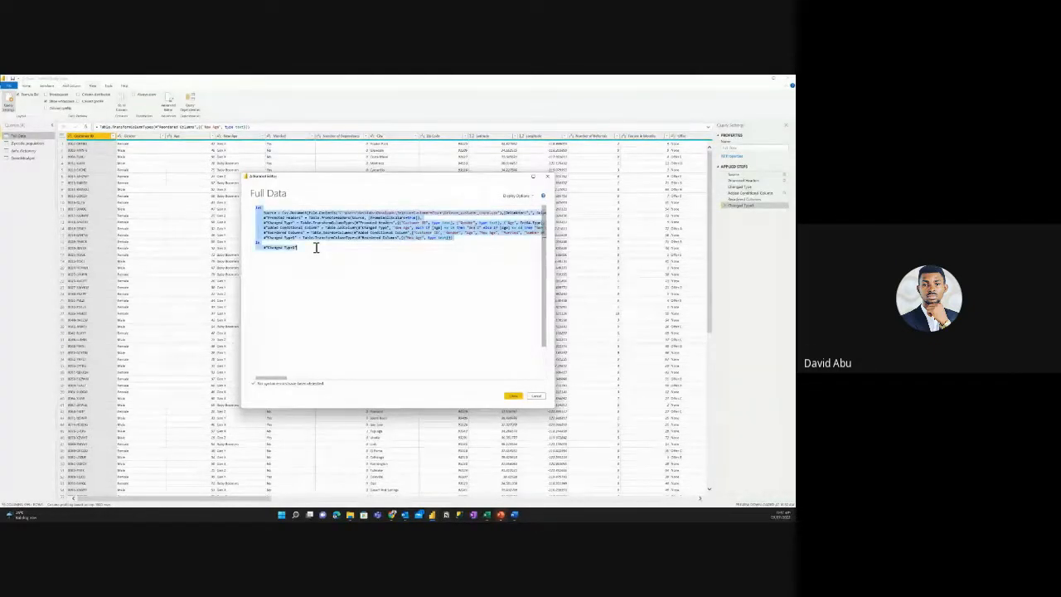
left_click(516, 396)
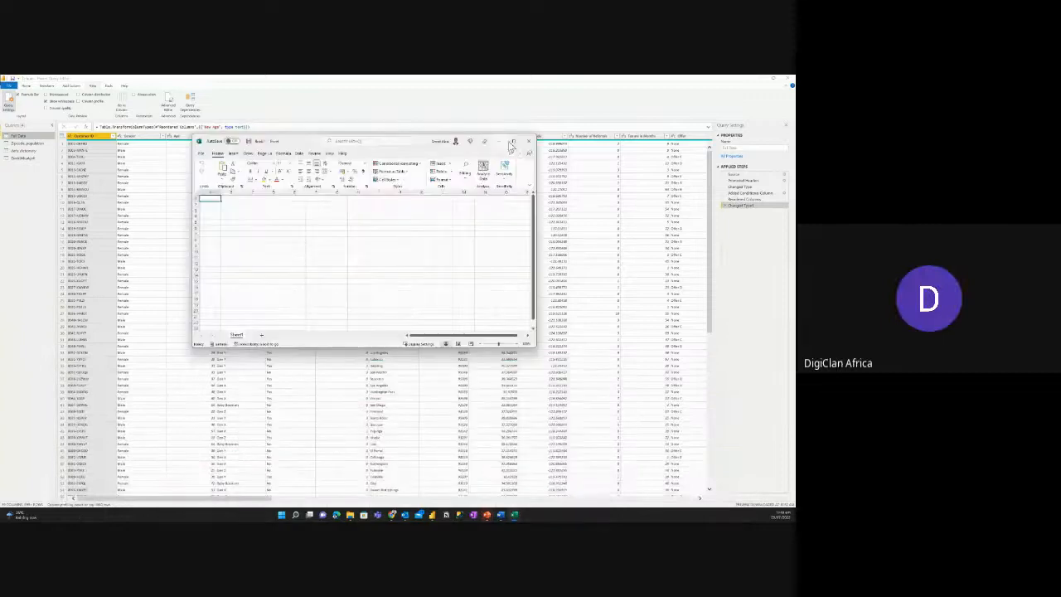
Switch to the empty Excel workbook, maximize it and create a blank query.
mouse_move(514, 146)
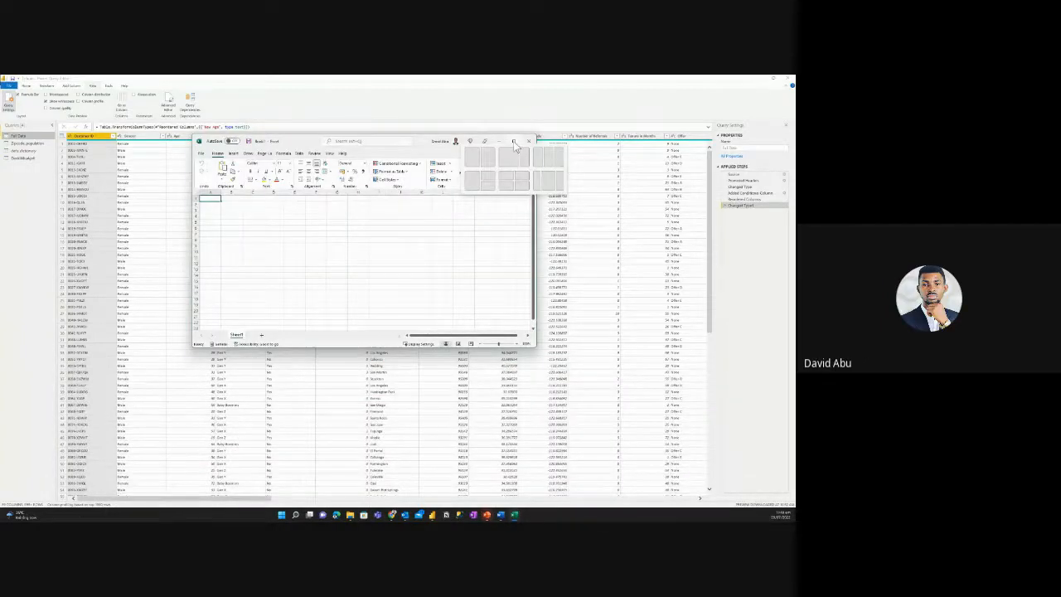
left_click(514, 142)
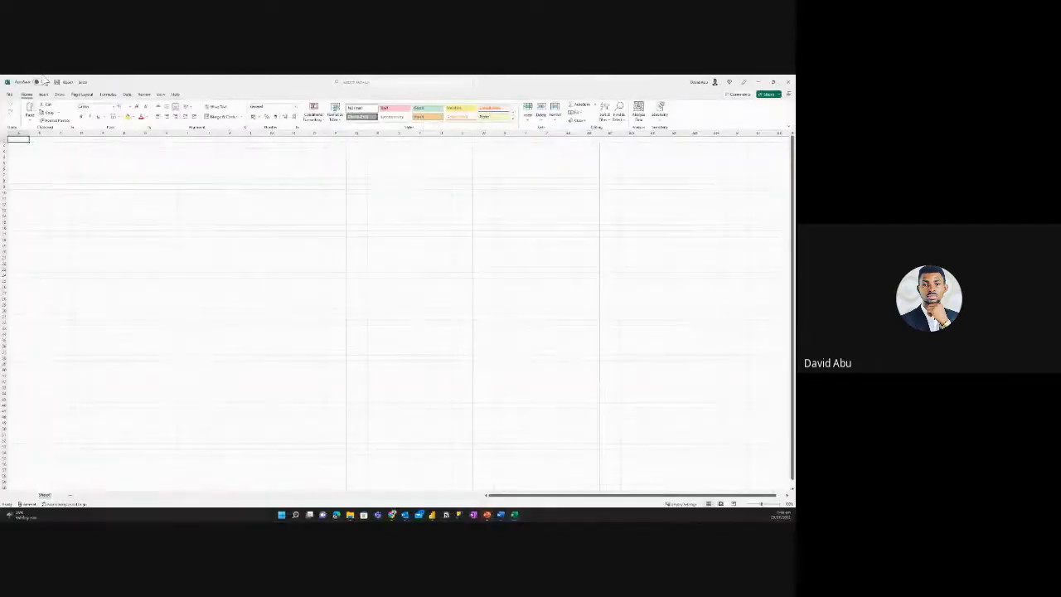
left_click(127, 94)
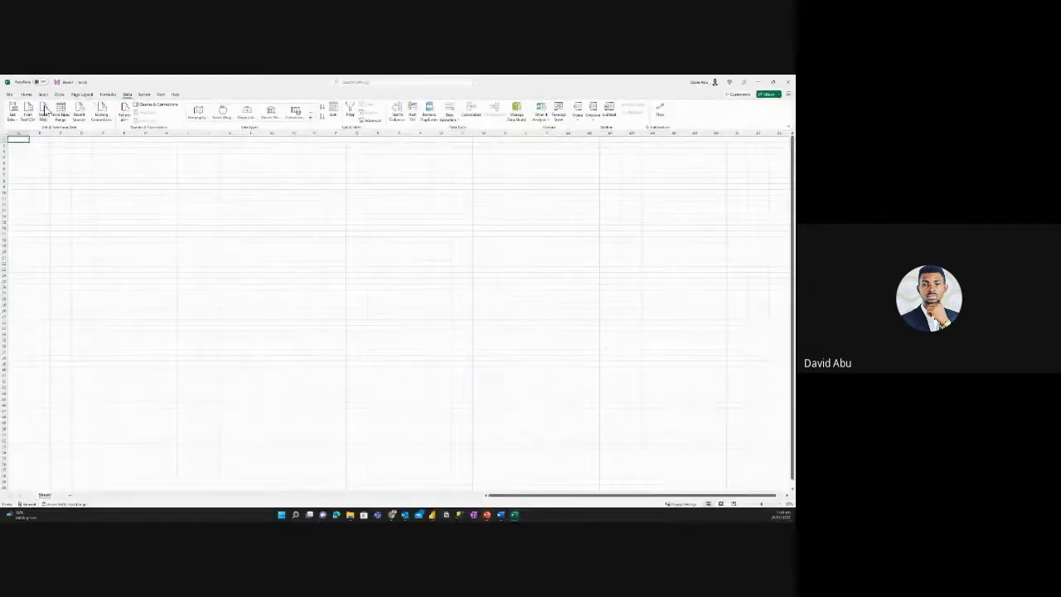
left_click(14, 116)
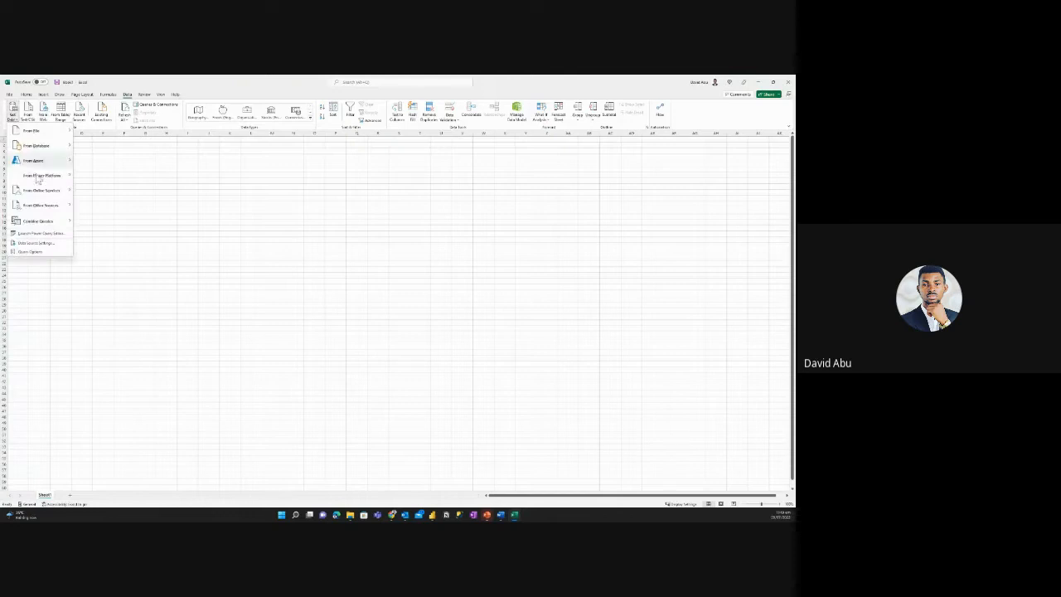
mouse_move(42, 221)
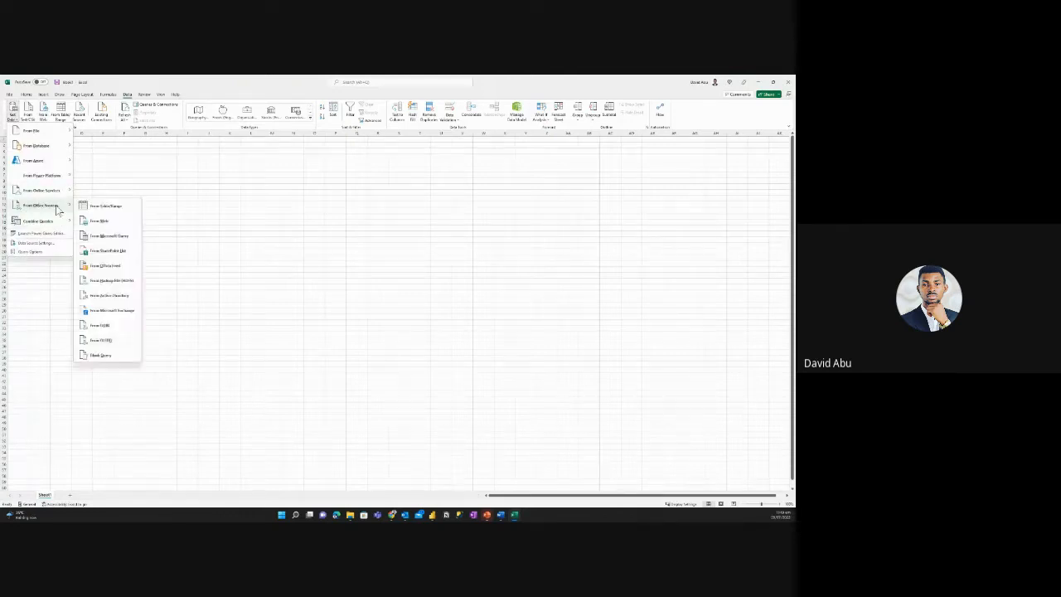
left_click(100, 356)
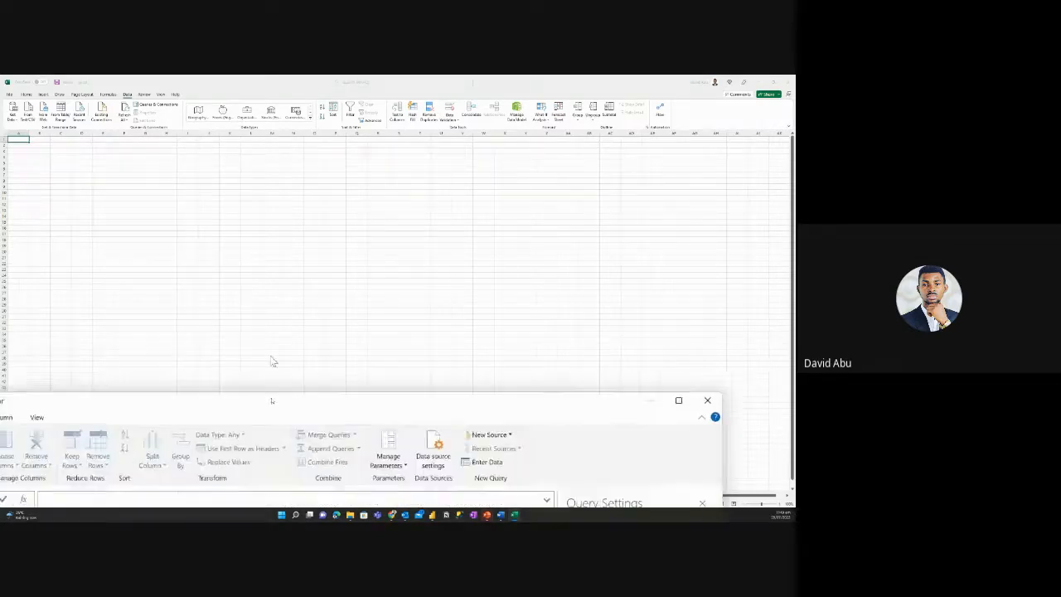
Replace the blank query's code in the Advanced Editor with the copied Full Data M code and apply it.
left_click_drag(307, 201, 381, 87)
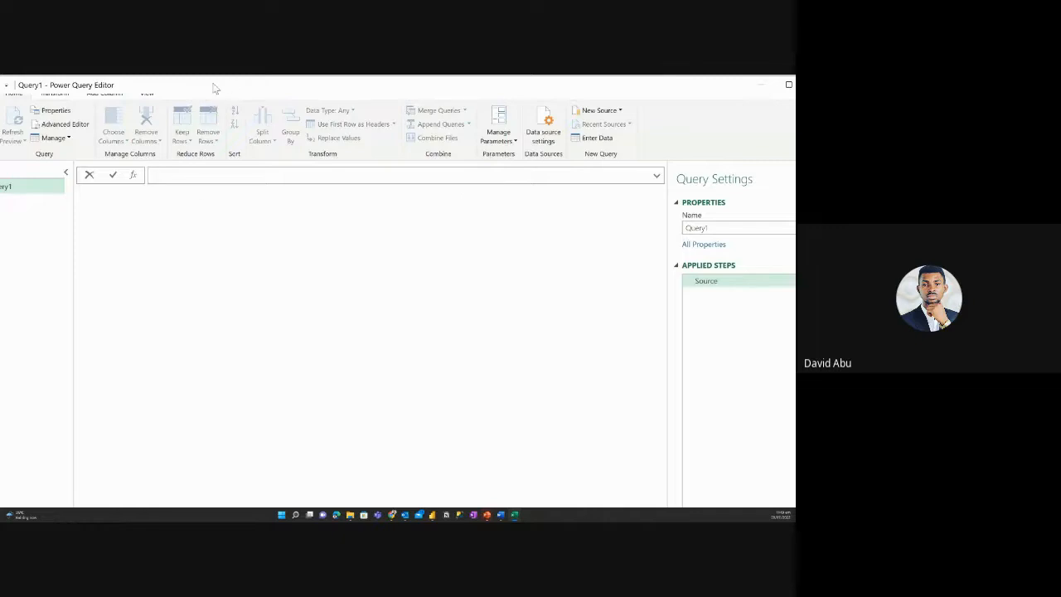
left_click_drag(208, 84, 377, 138)
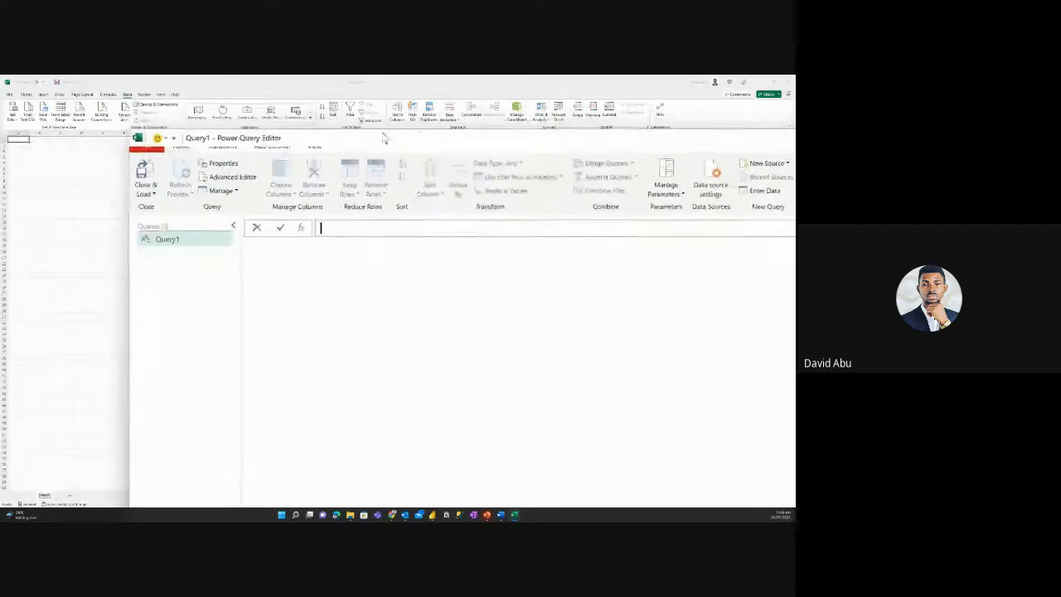
left_click(309, 148)
left_click(456, 192)
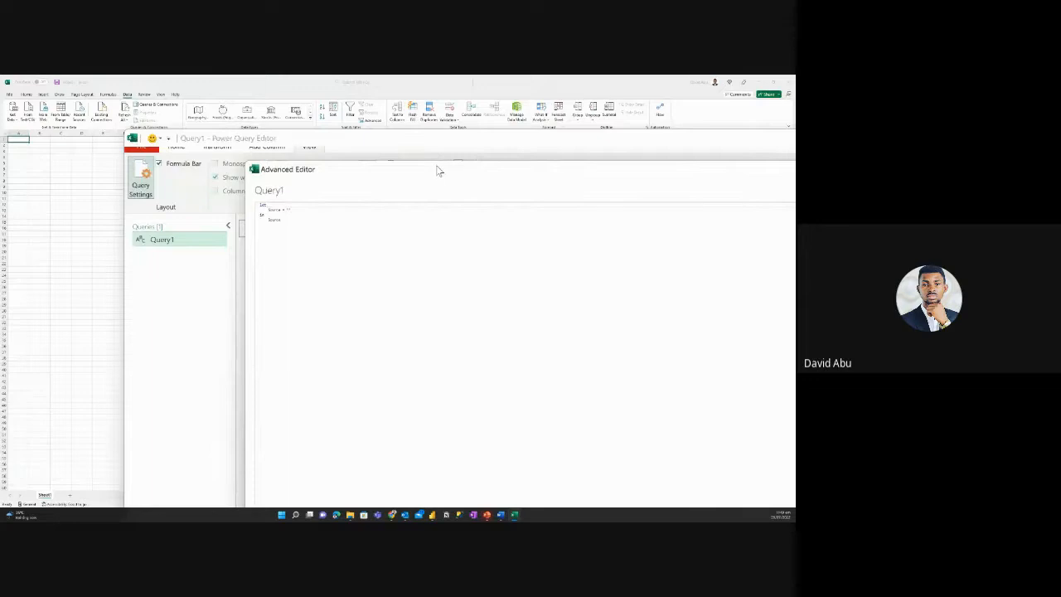
left_click_drag(437, 169, 345, 138)
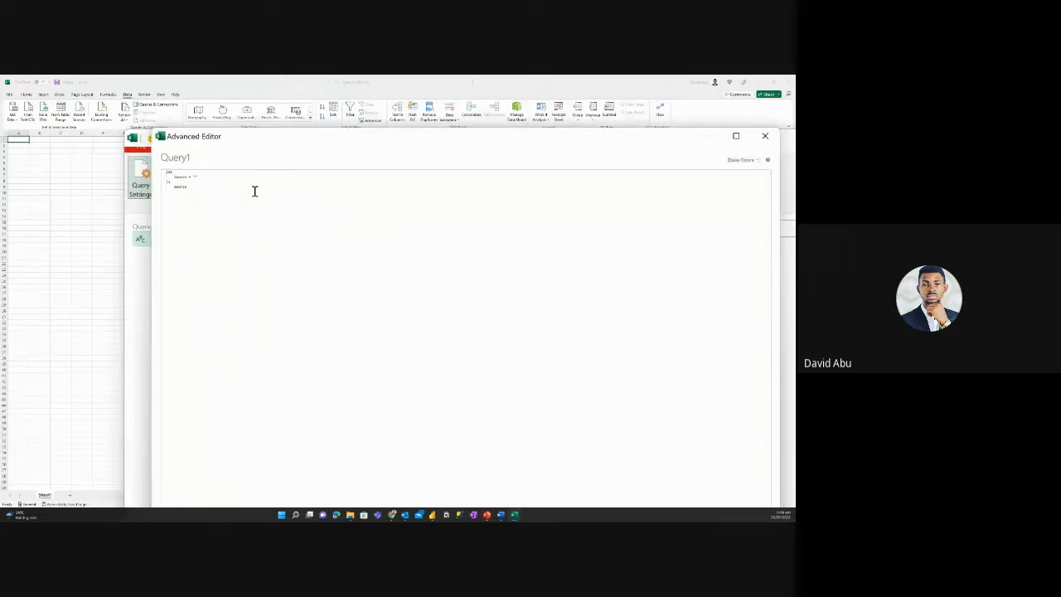
left_click_drag(199, 187, 162, 166)
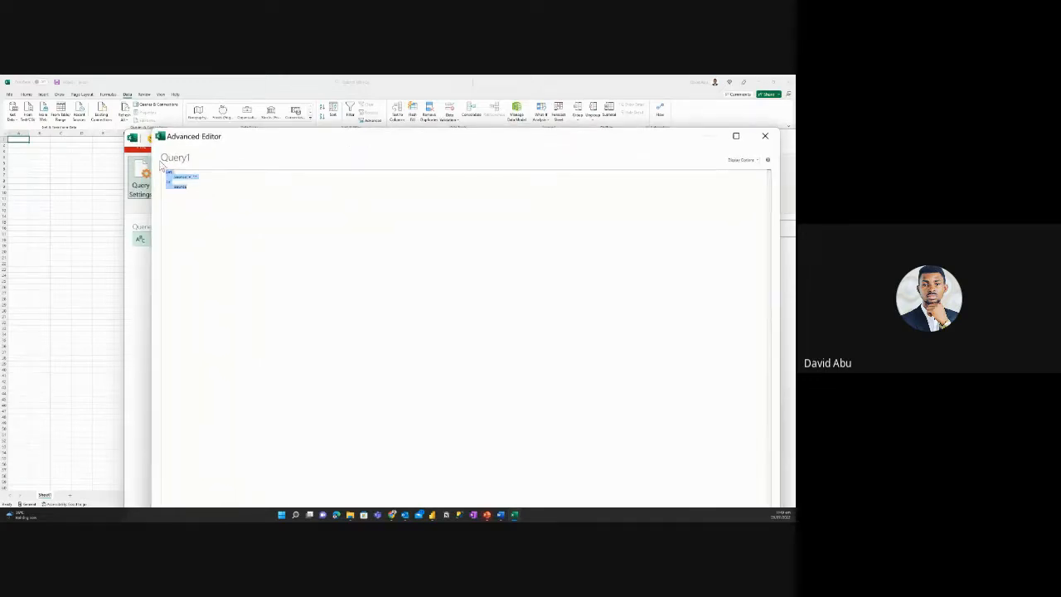
key("ctrl+v")
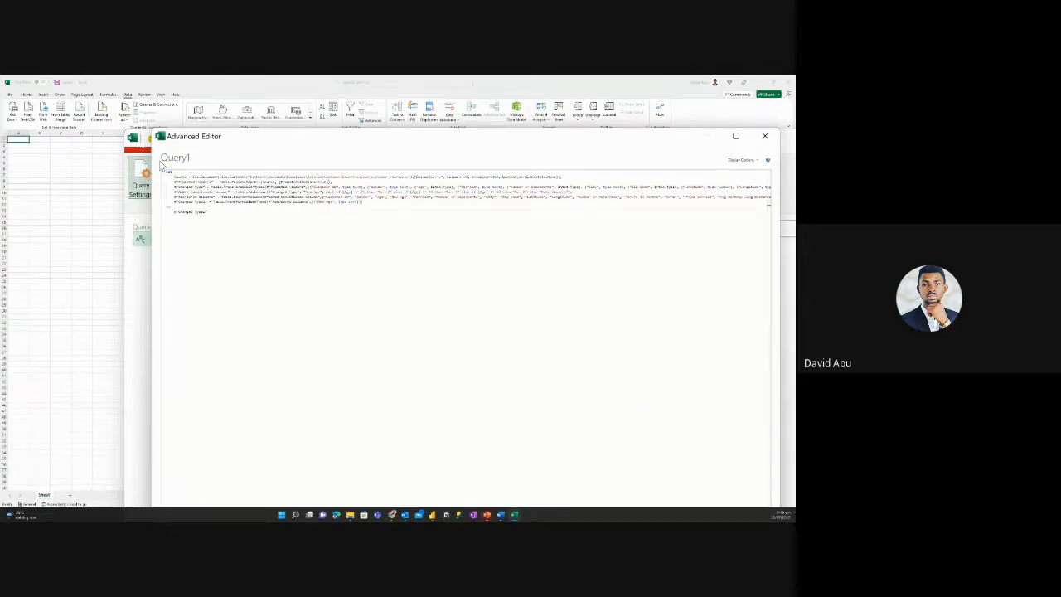
left_click(737, 137)
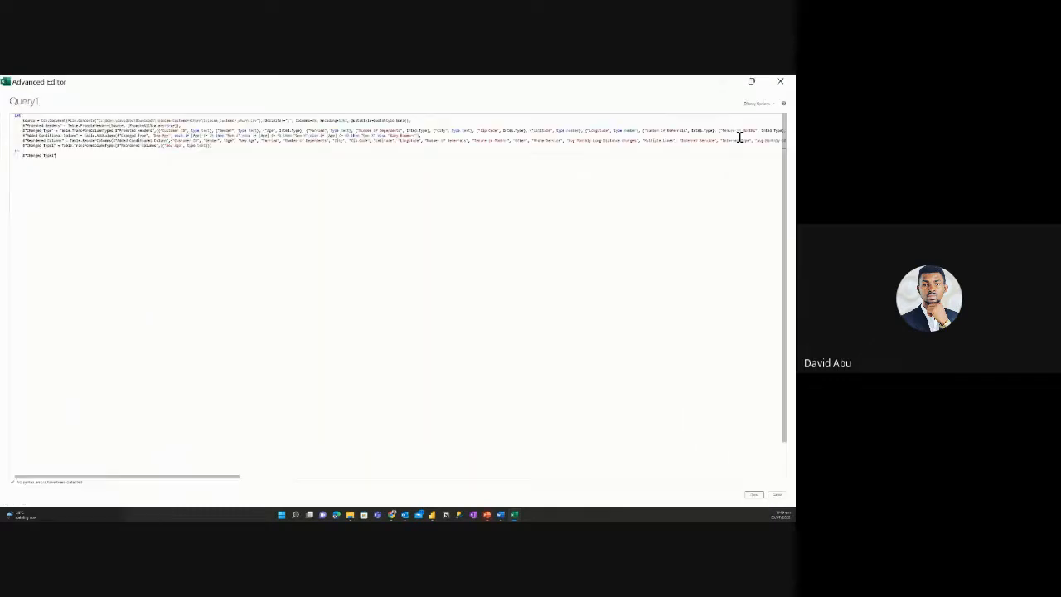
left_click(754, 495)
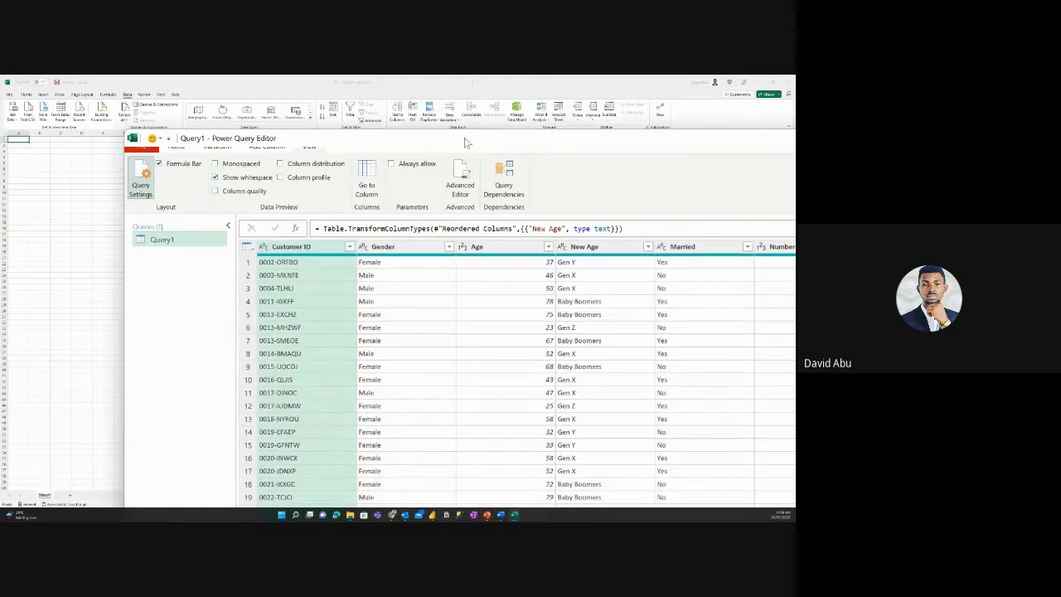
Maximize the Power Query Editor, select the New Age column to review it, and rename the query Datachurn.
left_click_drag(492, 138, 262, 107)
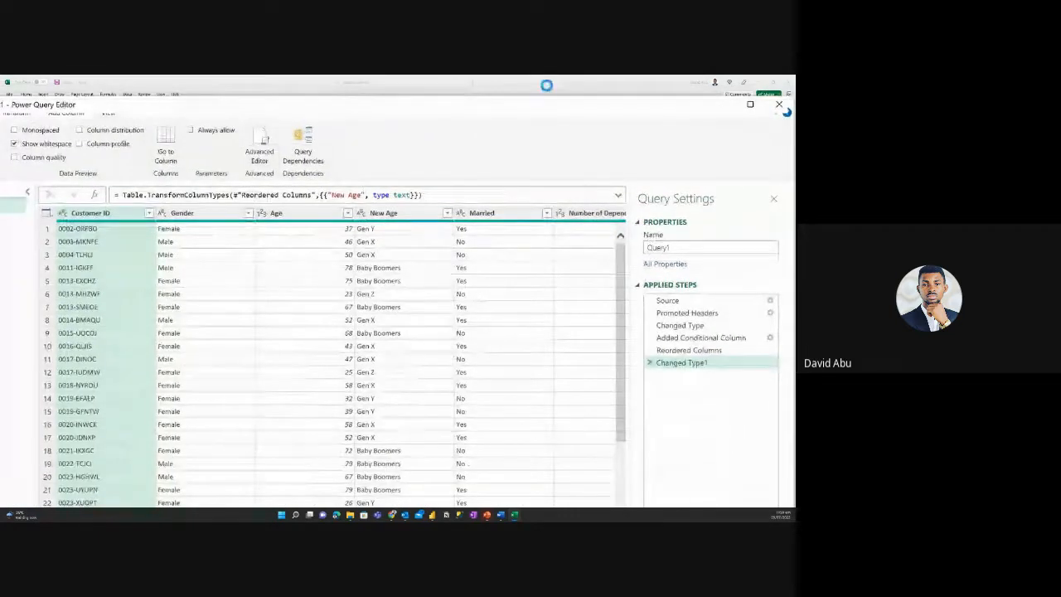
left_click(750, 104)
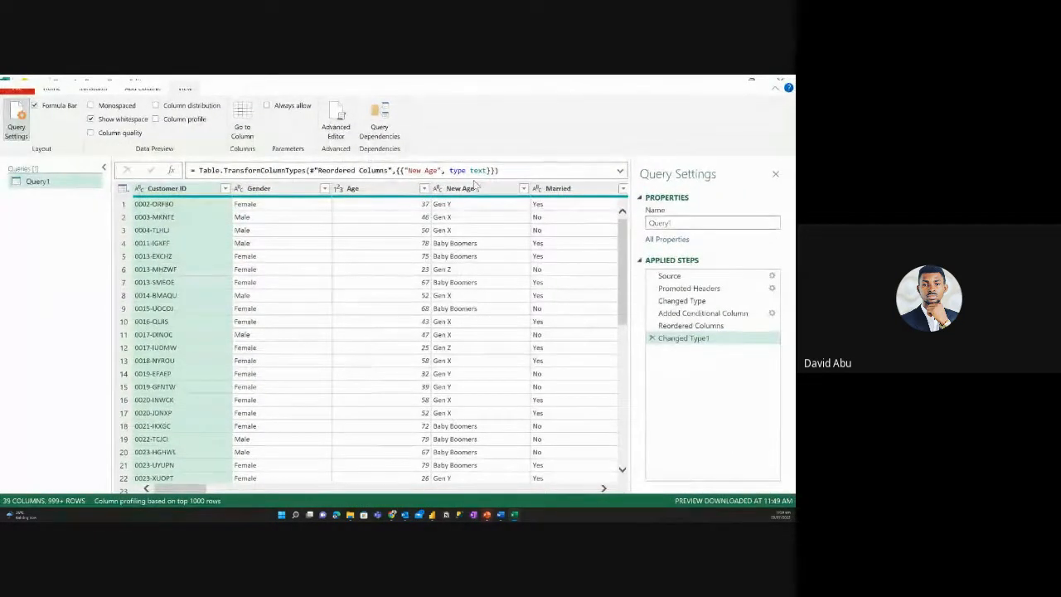
left_click(562, 189)
left_click(465, 191)
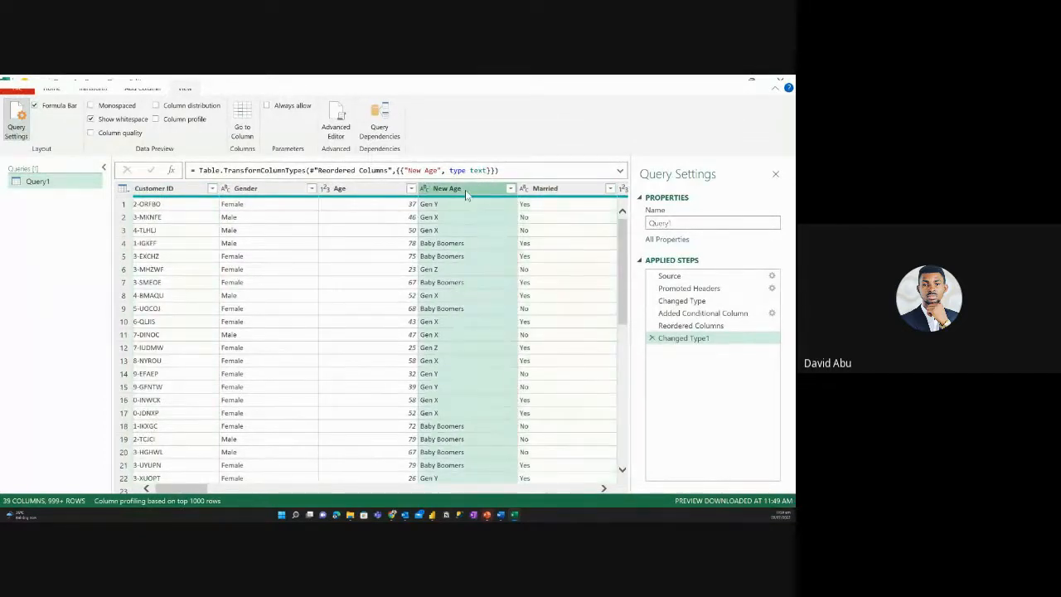
double_click(682, 222)
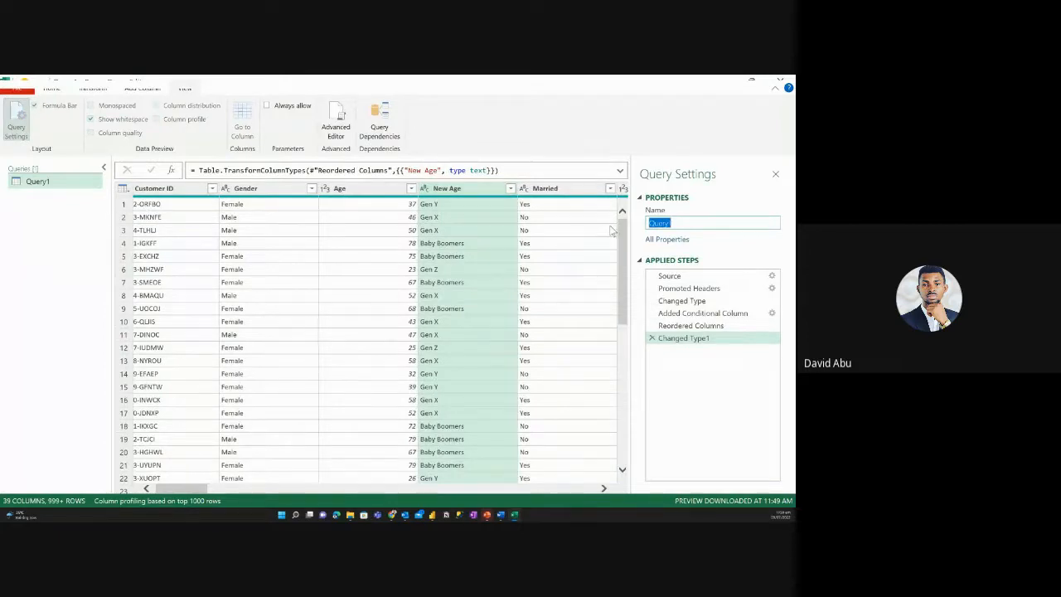
type("Datachurn")
Load the query results as a table into a new worksheet.
left_click(53, 90)
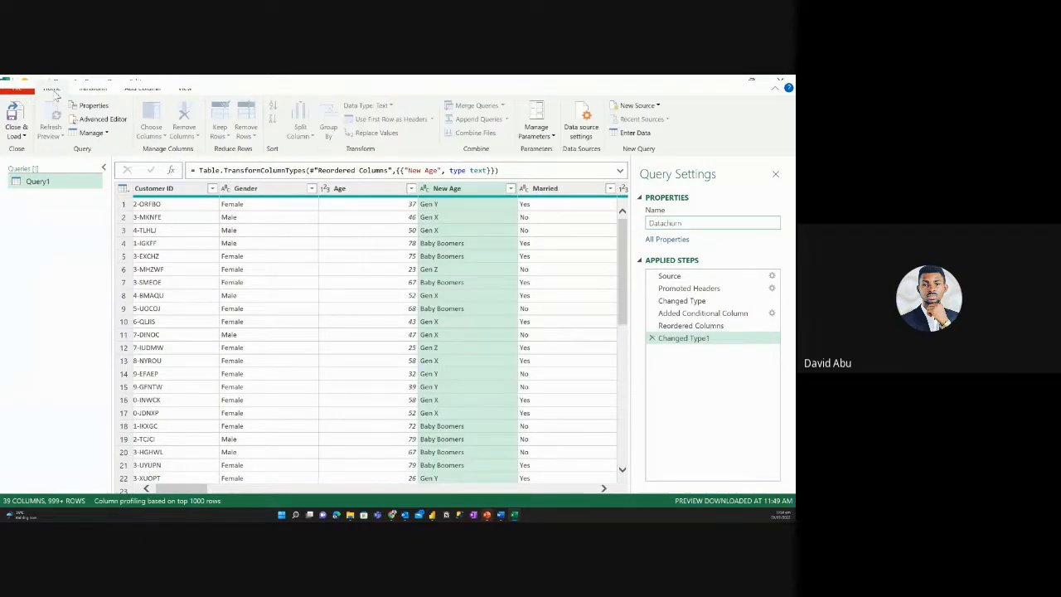
left_click(18, 136)
left_click(41, 162)
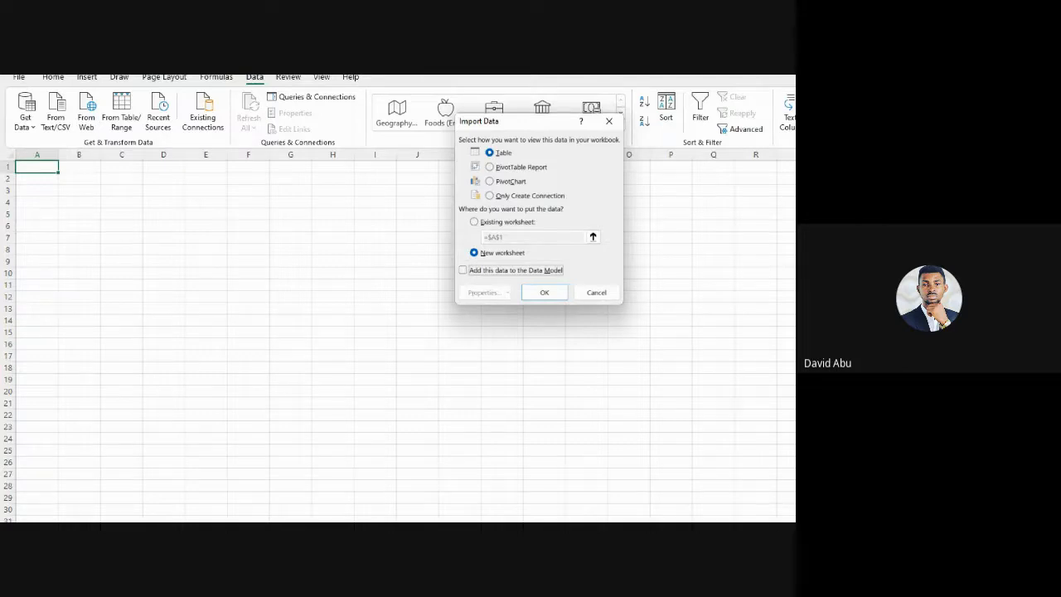
left_click(543, 291)
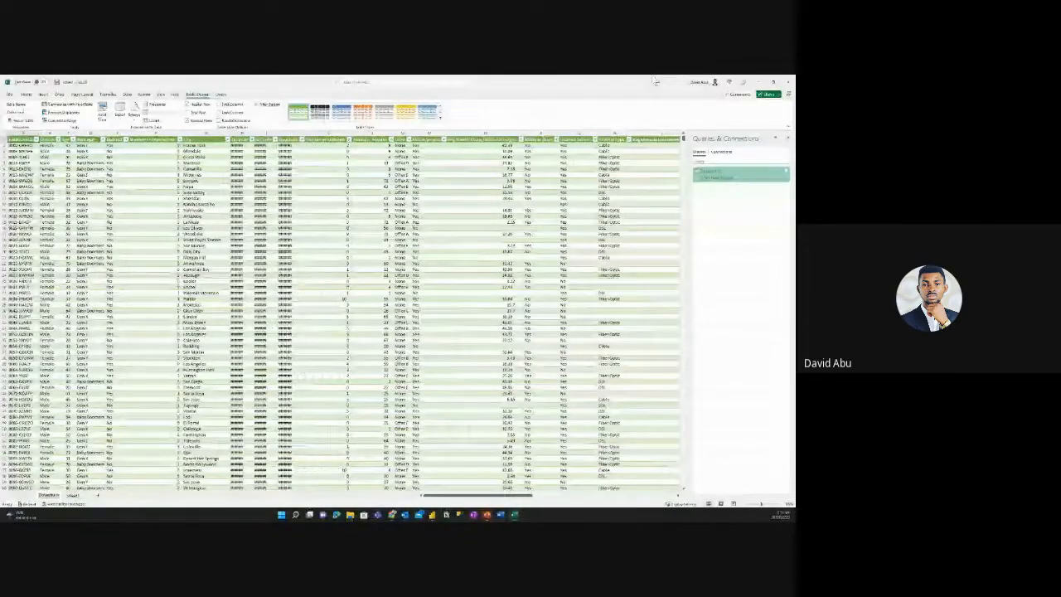
Close the Queries & Connections pane and run Analyze Data on the loaded churn table.
left_click(26, 94)
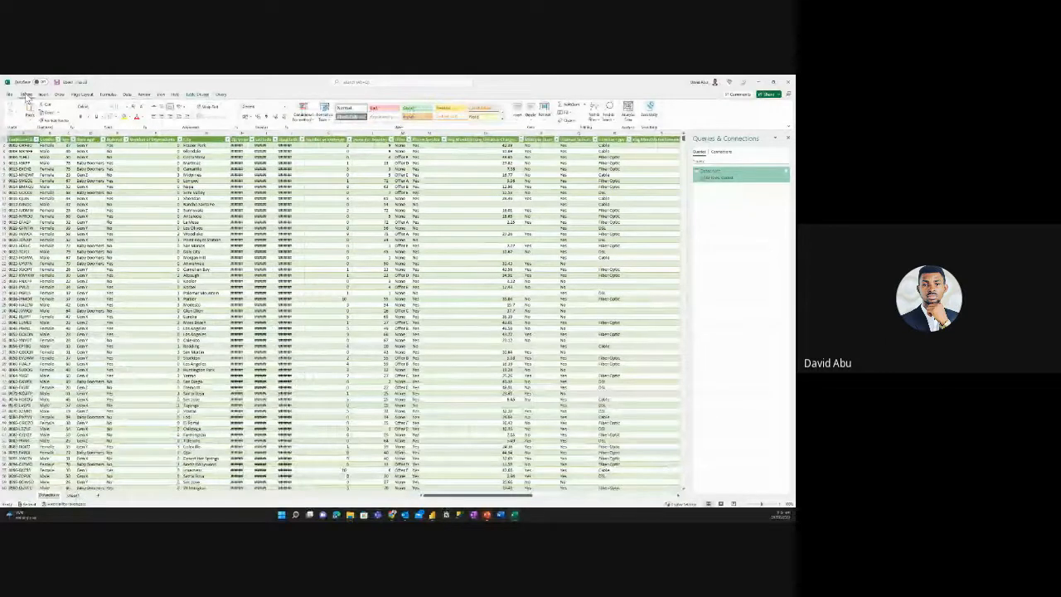
left_click(787, 139)
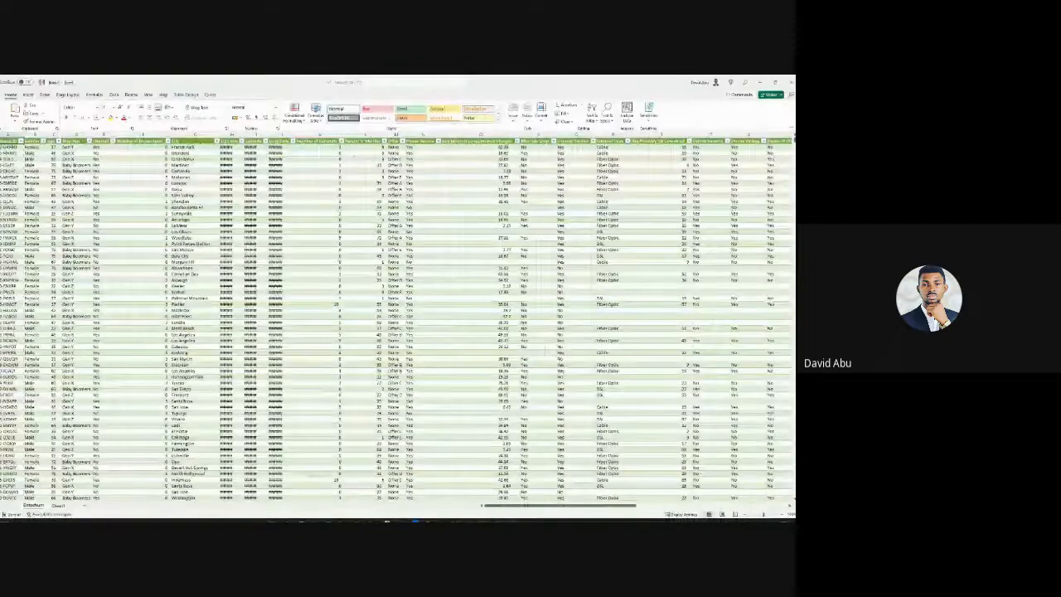
left_click(628, 116)
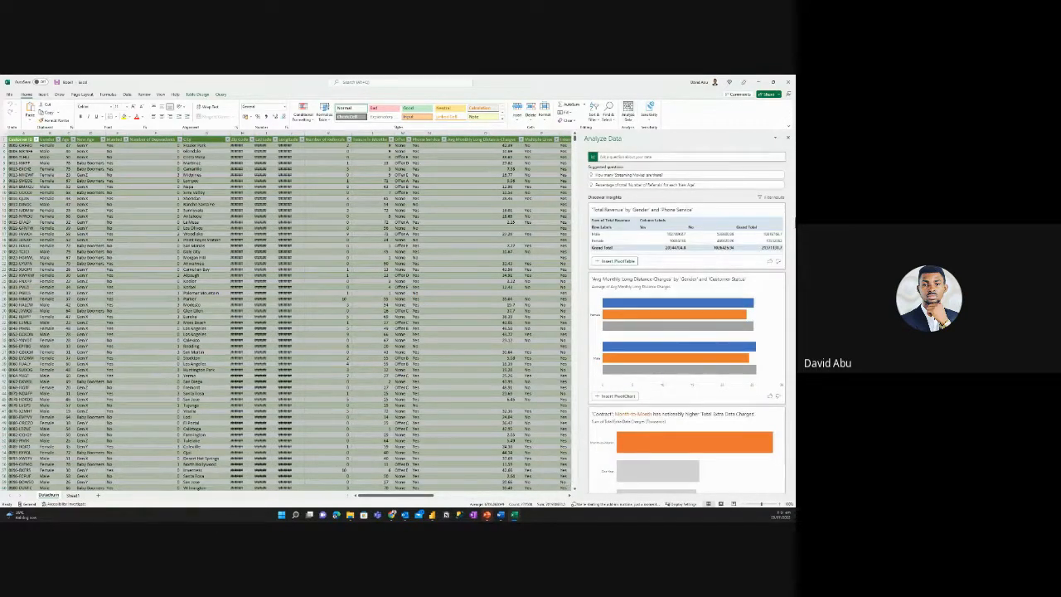
Look through all suggested insight charts and pivot tables for the churn data, and deselect the table.
scroll(791, 224, "down", 3)
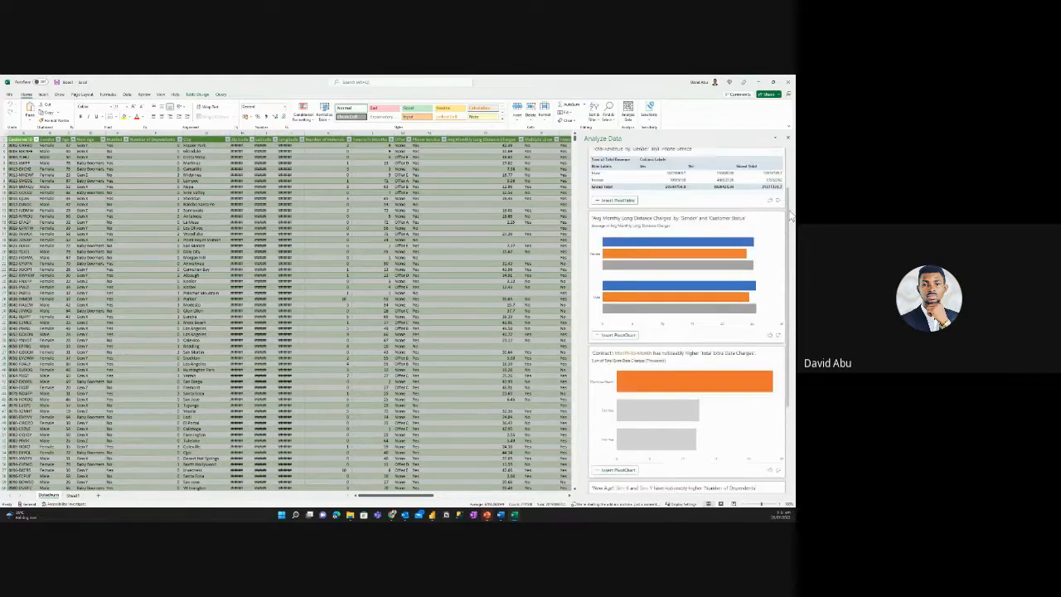
scroll(792, 249, "down", 4)
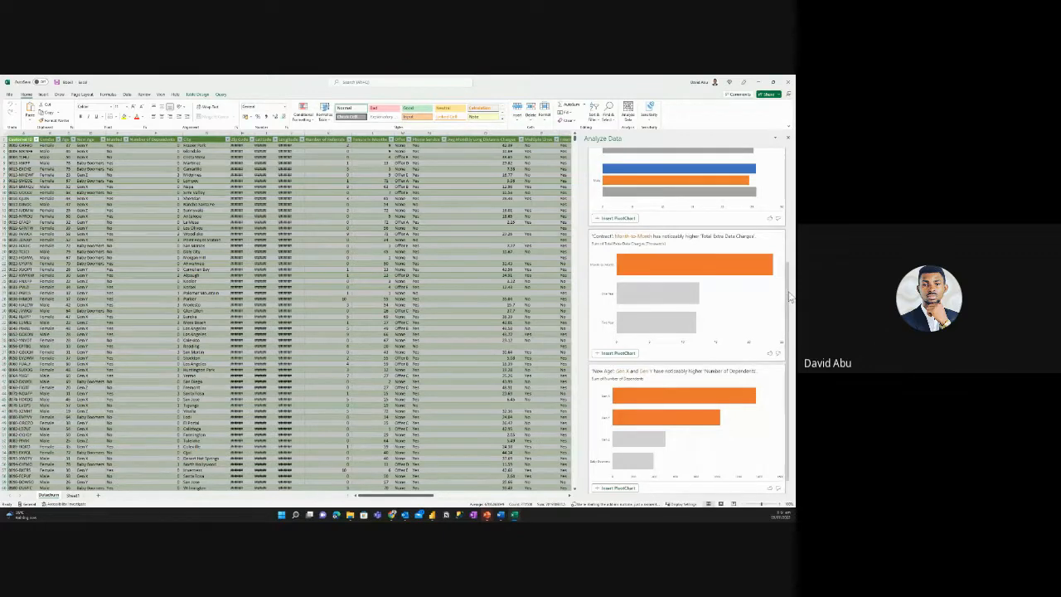
scroll(787, 292, "down", 1)
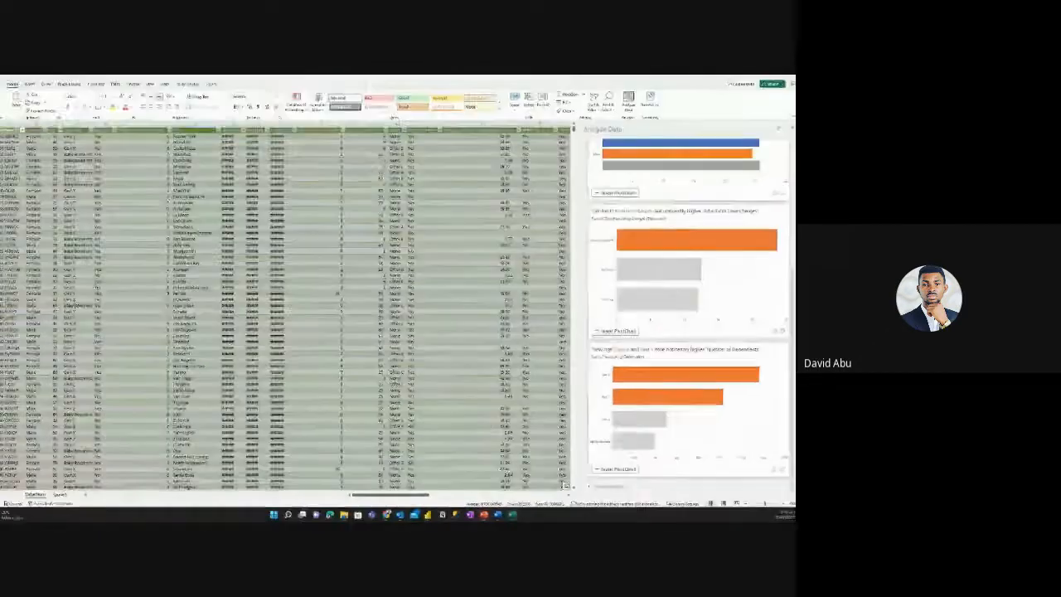
left_click(536, 493)
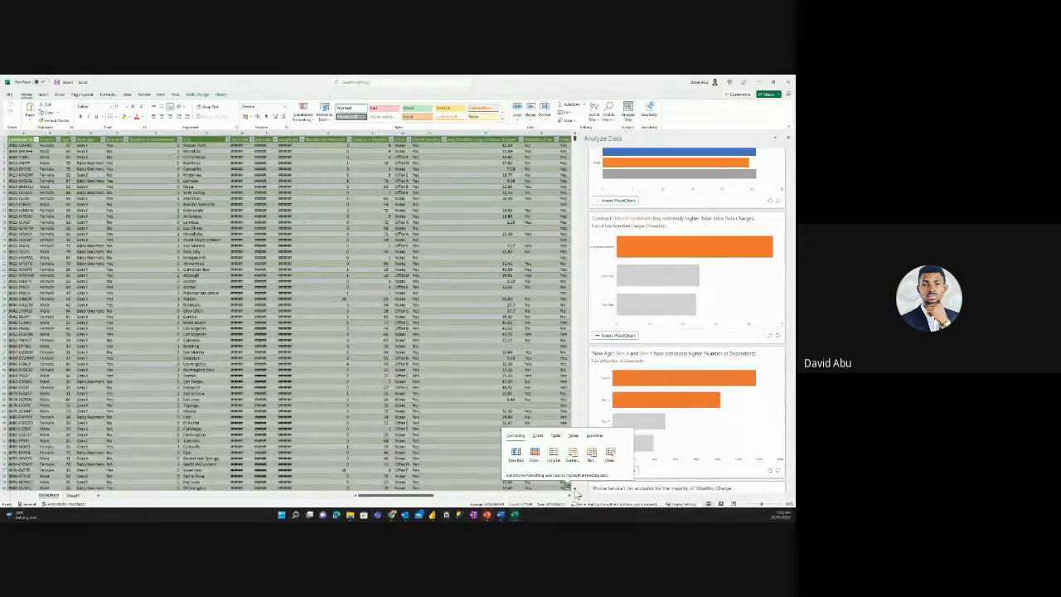
left_click(575, 489)
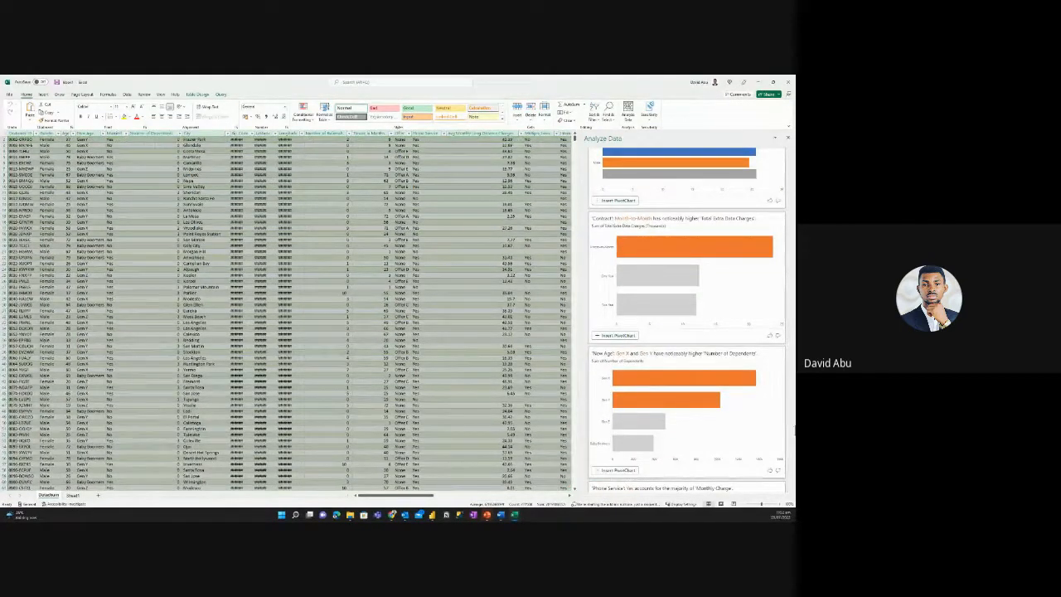
left_click_drag(786, 425, 789, 492)
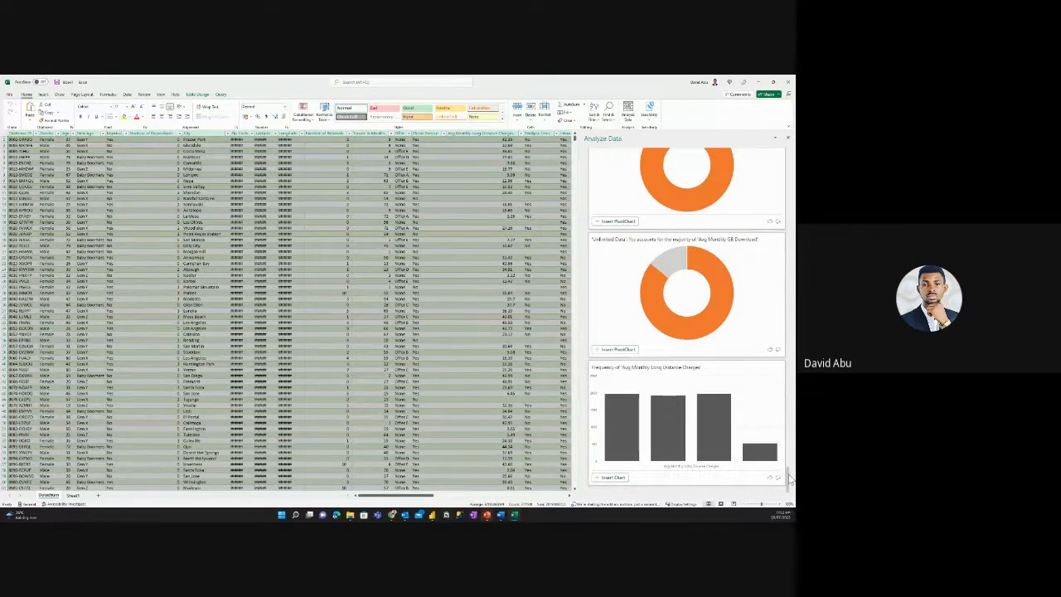
left_click_drag(789, 479, 791, 157)
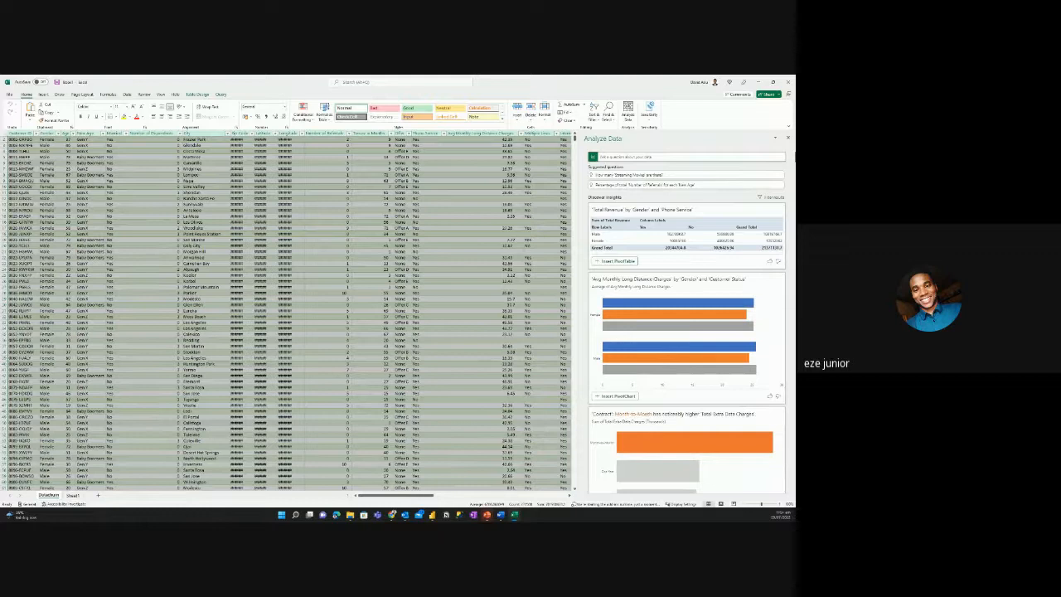
left_click(329, 228)
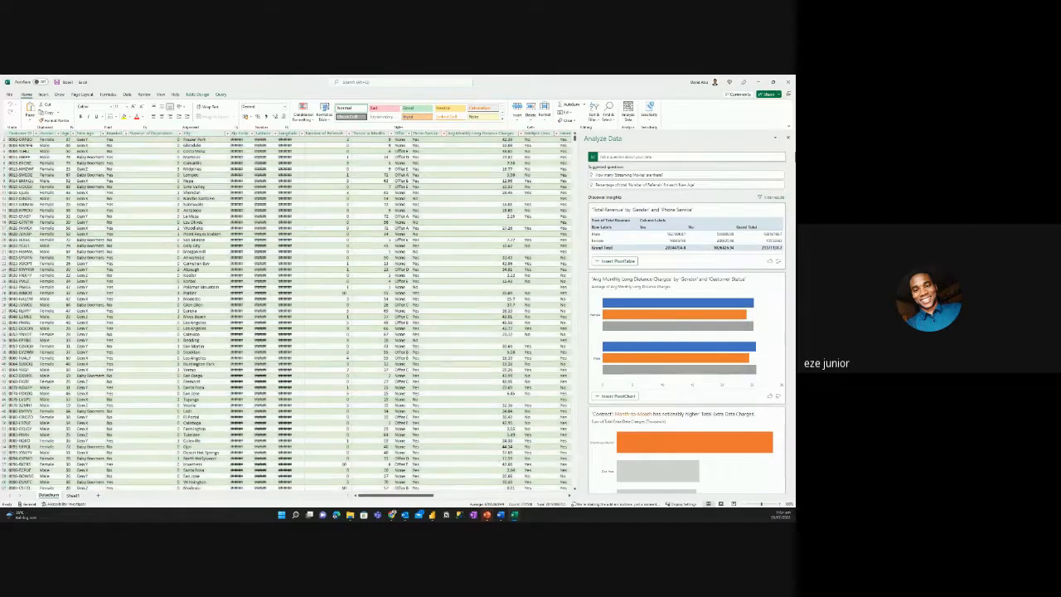
Leave Excel for the Power BI report and add a Q&A visual in the blank area beside the Total Customers by New Age chart.
left_click(787, 81)
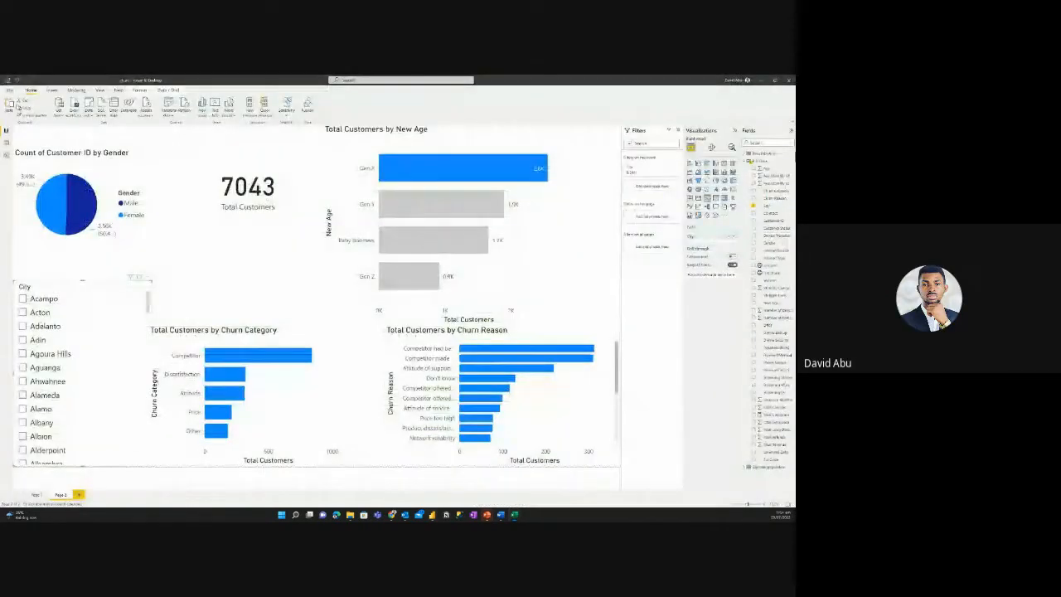
left_click(611, 231)
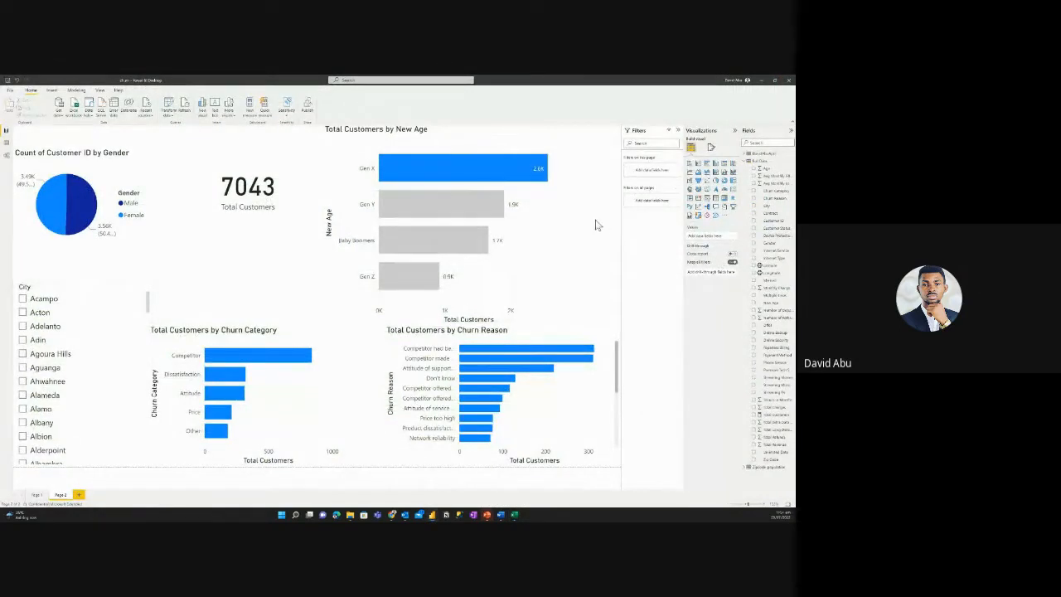
double_click(603, 218)
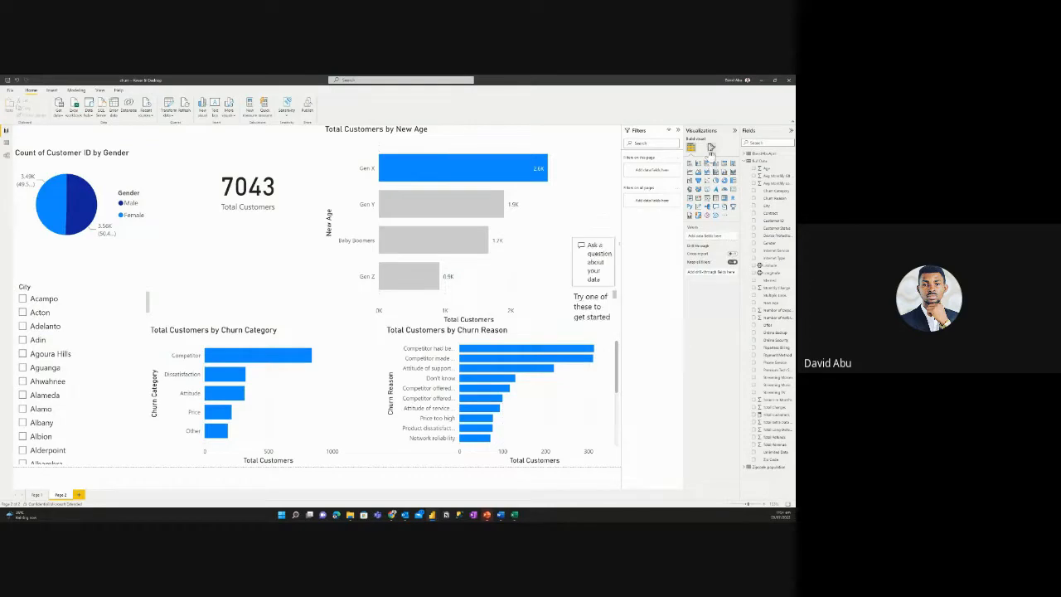
Set the "Working with ... in Power" banner image from the Pictures folder as the report page's canvas background.
left_click(711, 147)
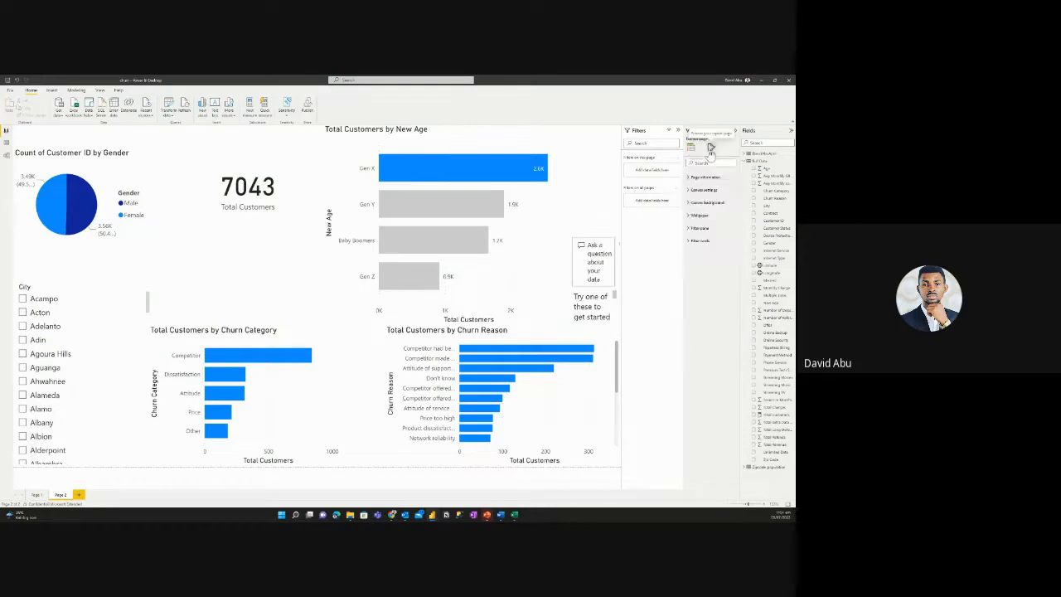
left_click(696, 202)
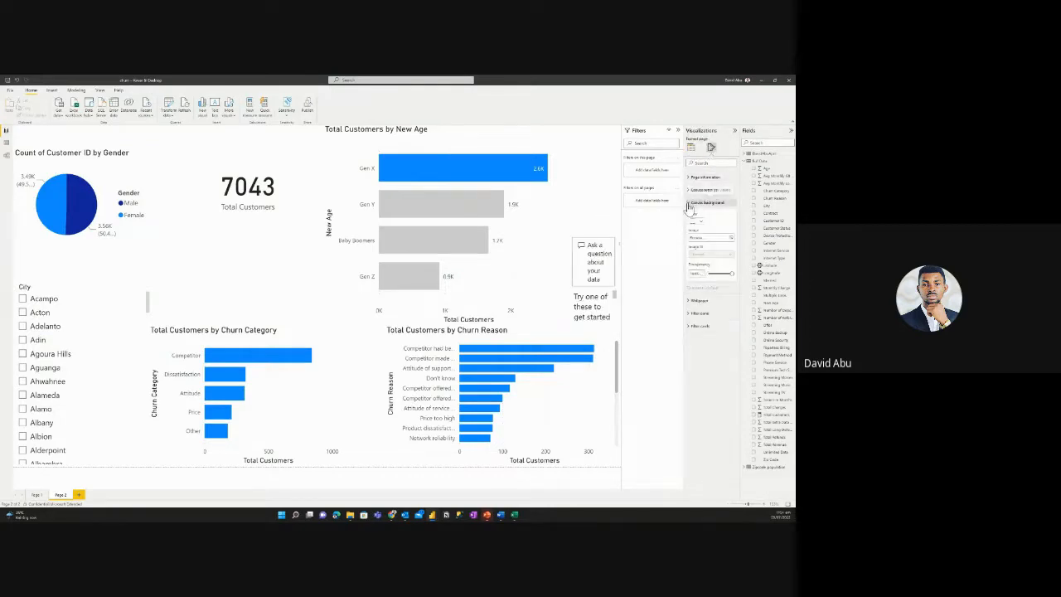
left_click(709, 240)
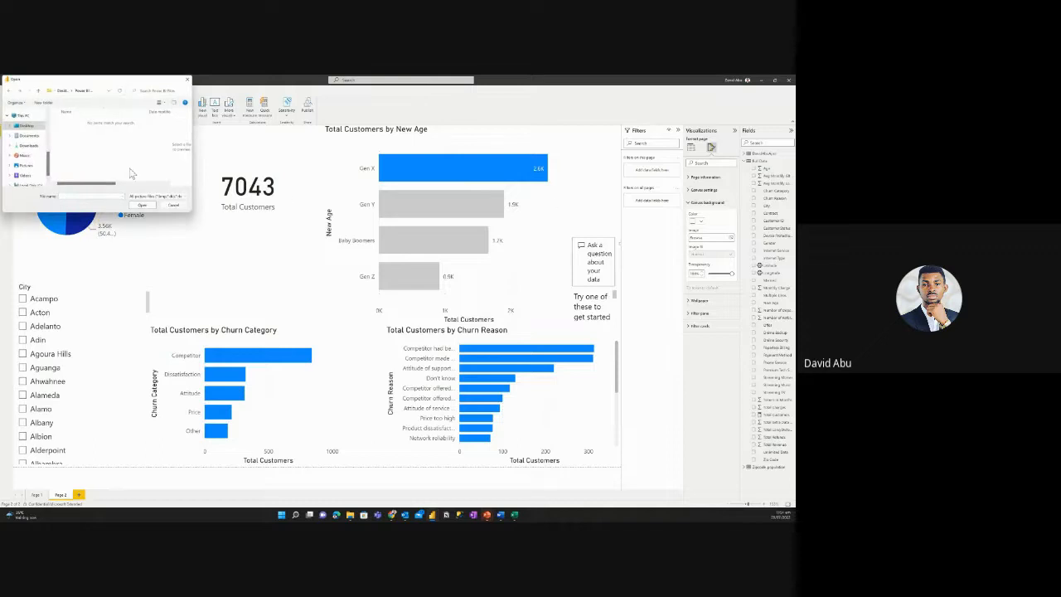
left_click(25, 166)
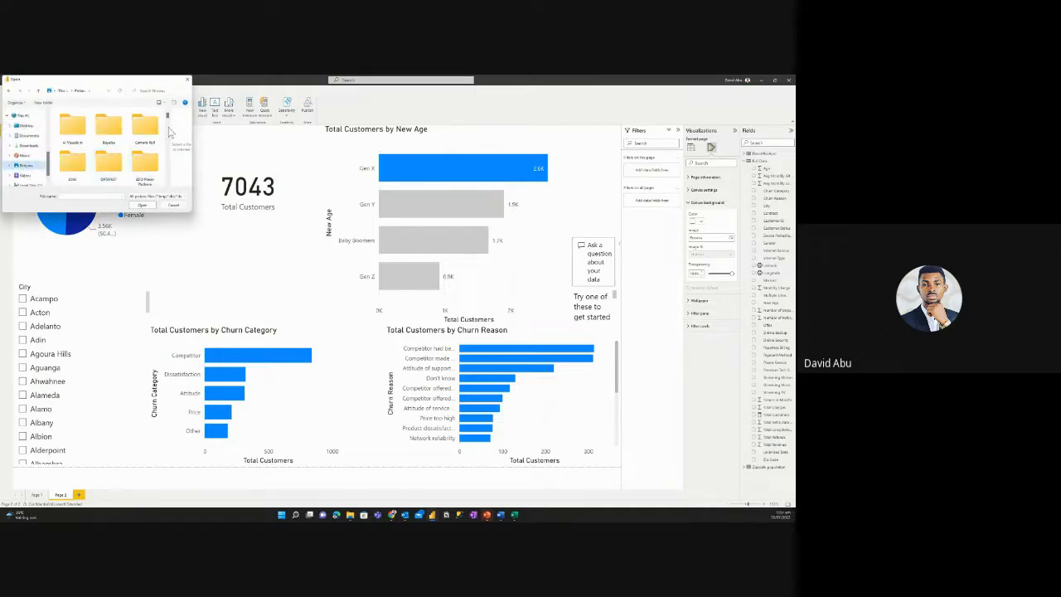
left_click_drag(167, 117, 169, 128)
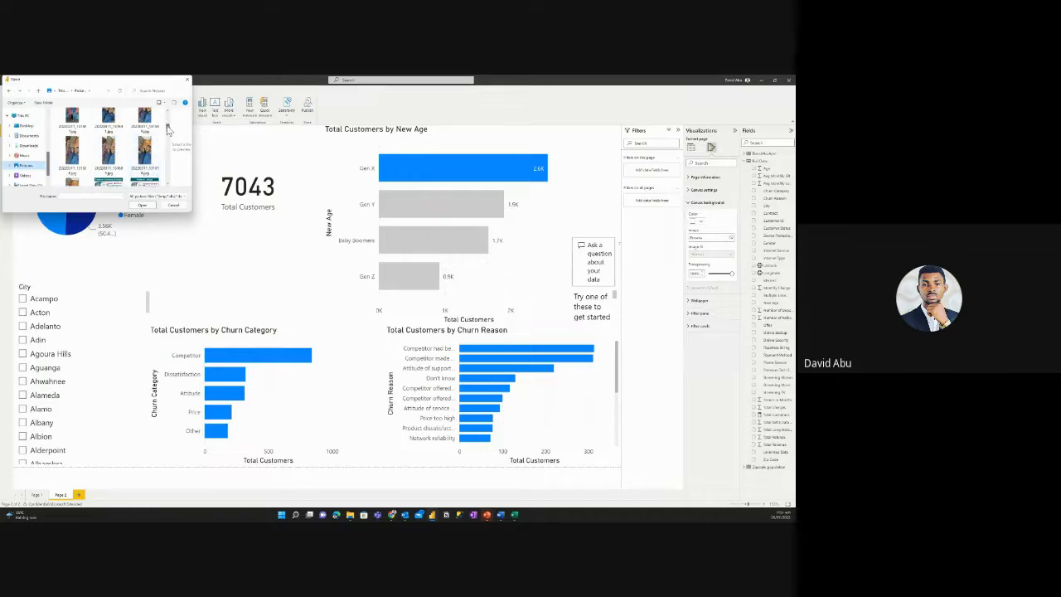
left_click_drag(168, 128, 169, 133)
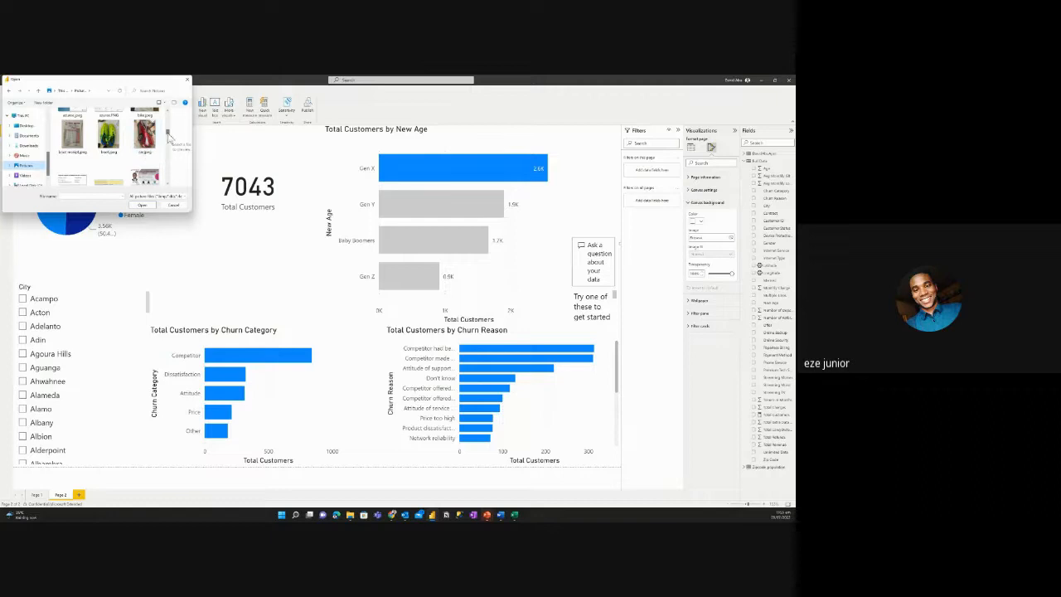
scroll(170, 141, "down", 2)
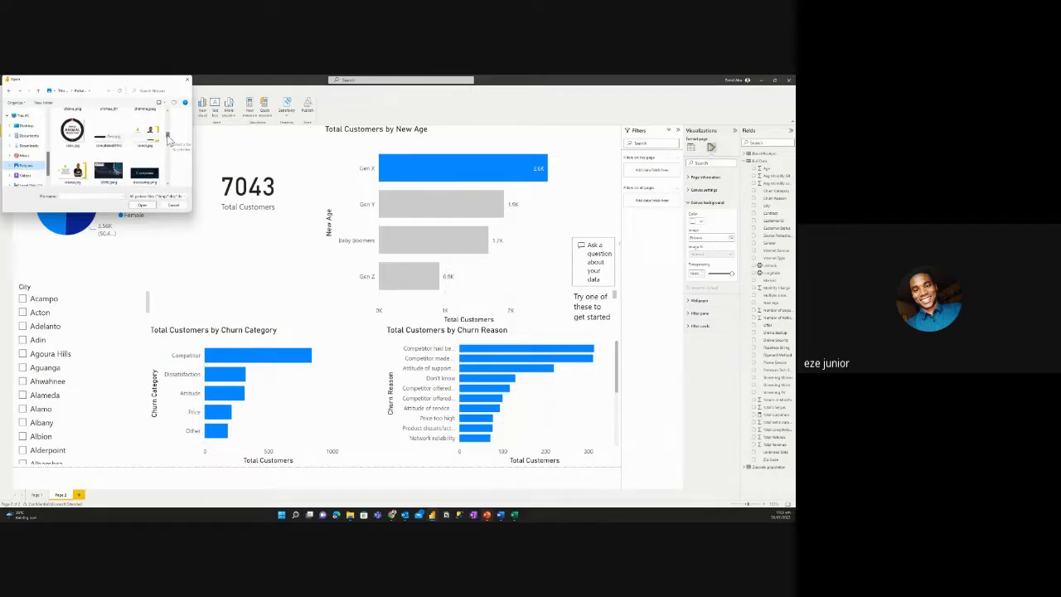
scroll(168, 140, "down", 2)
scroll(168, 144, "down", 3)
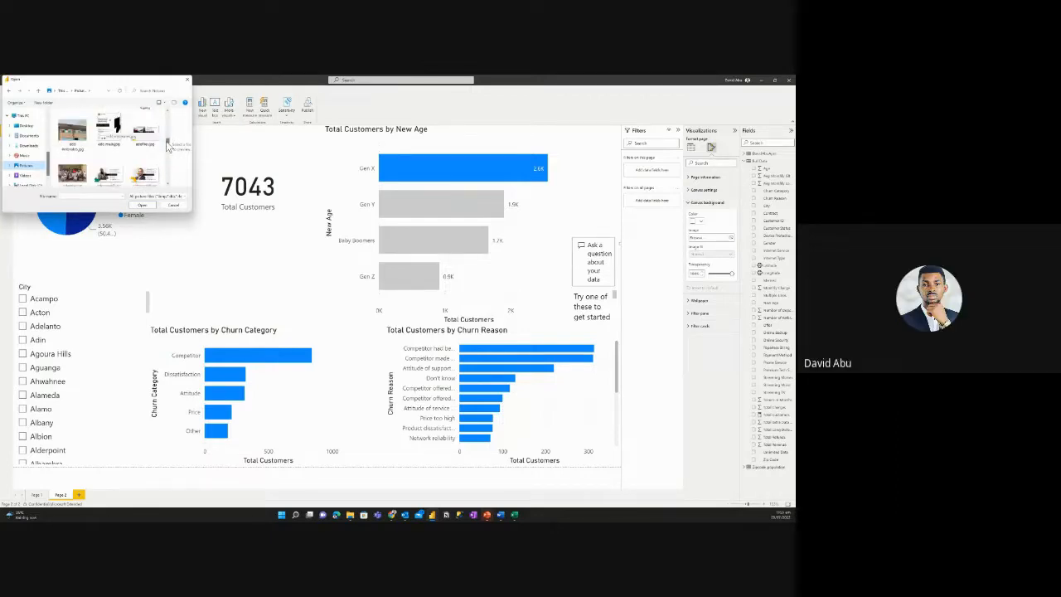
scroll(168, 146, "down", 4)
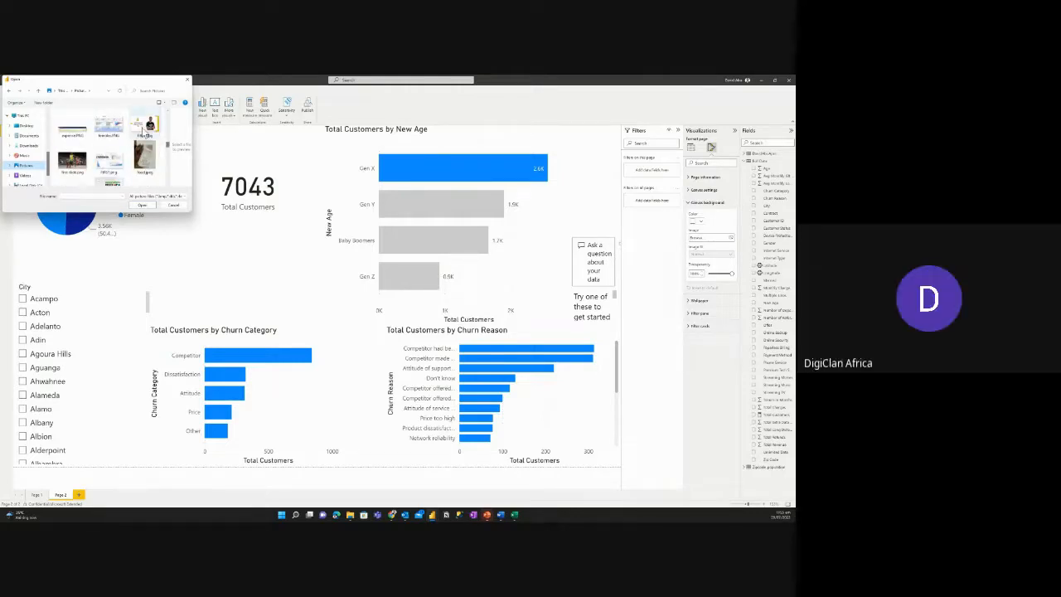
left_click(146, 124)
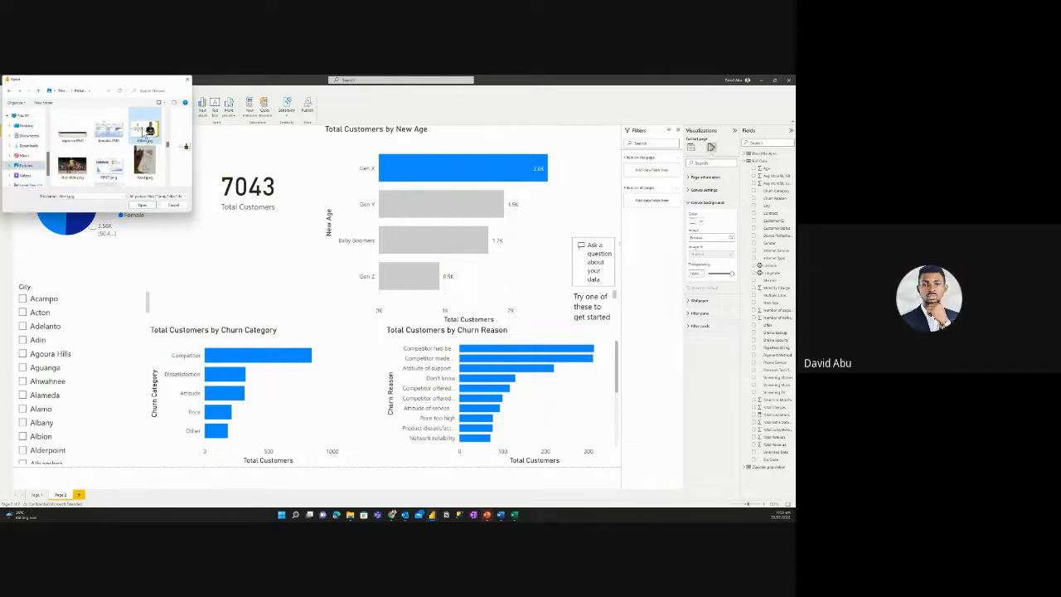
left_click(139, 206)
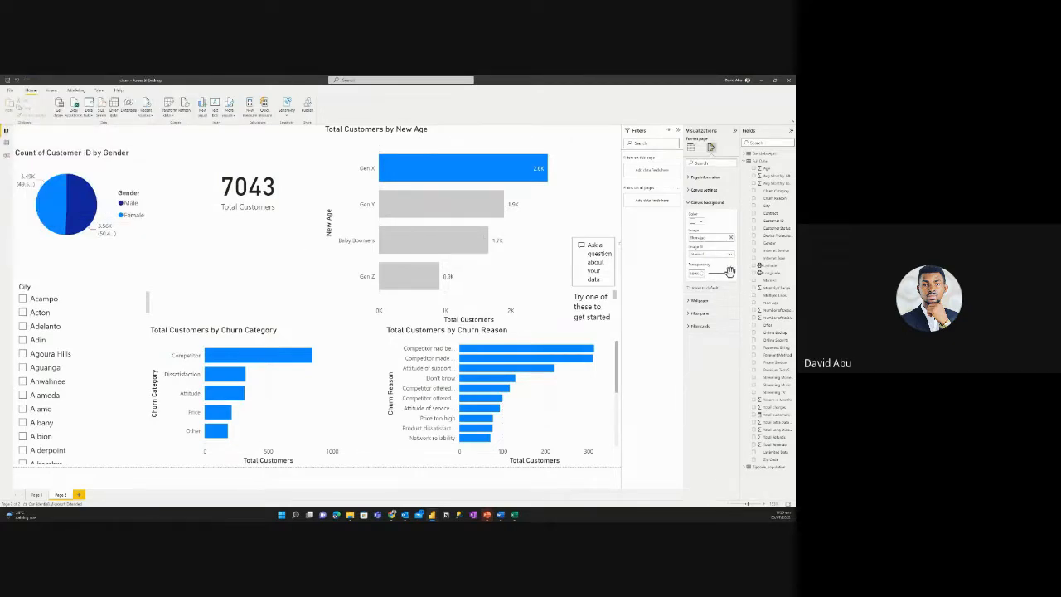
Lower the background image's transparency to show it fully, raise it to about halfway, and remove the image from the canvas.
left_click_drag(729, 272, 707, 276)
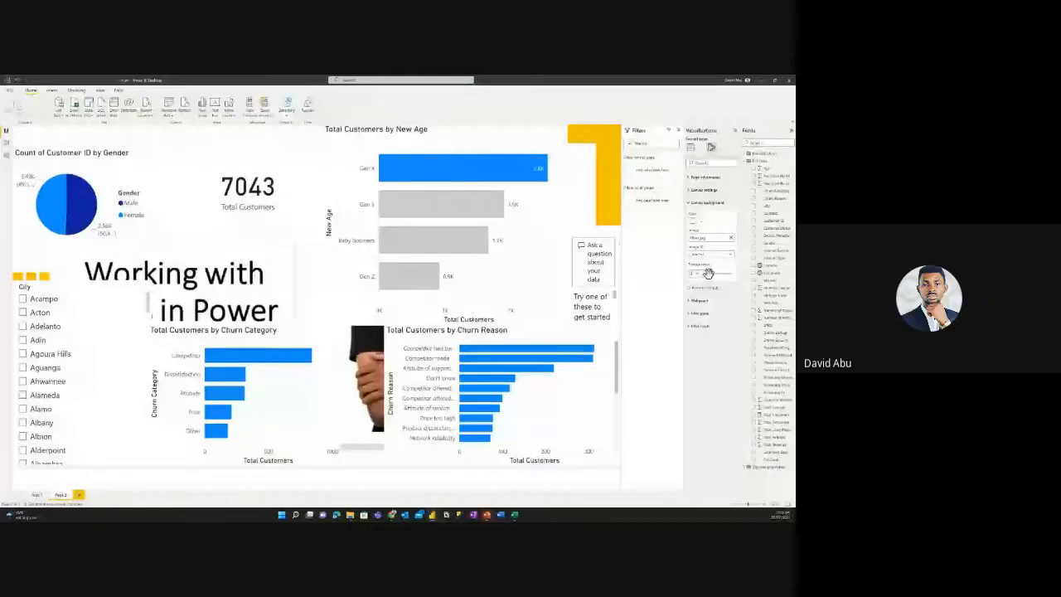
left_click_drag(706, 272, 720, 274)
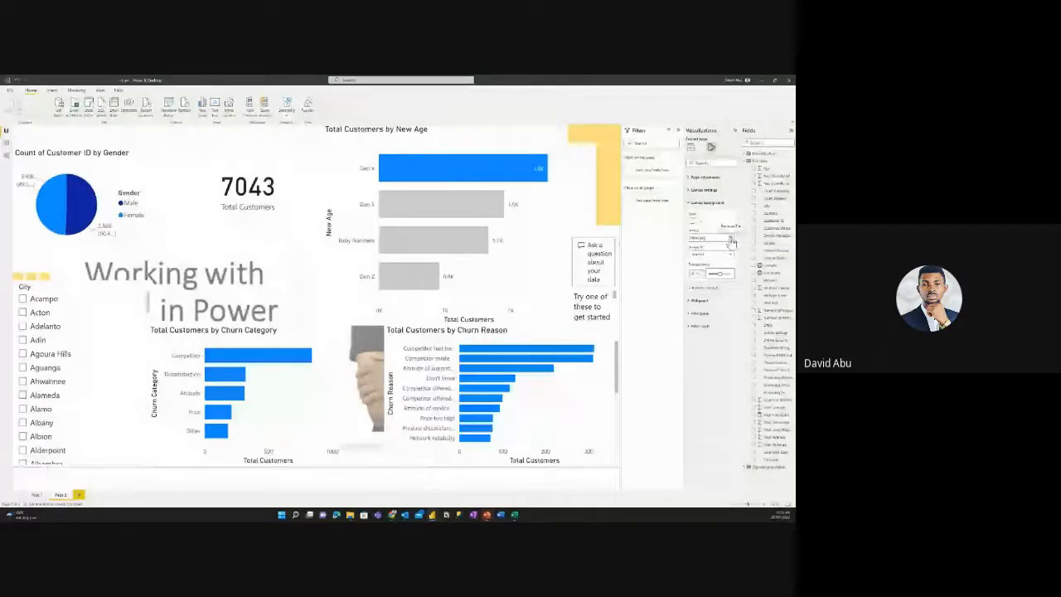
left_click(731, 240)
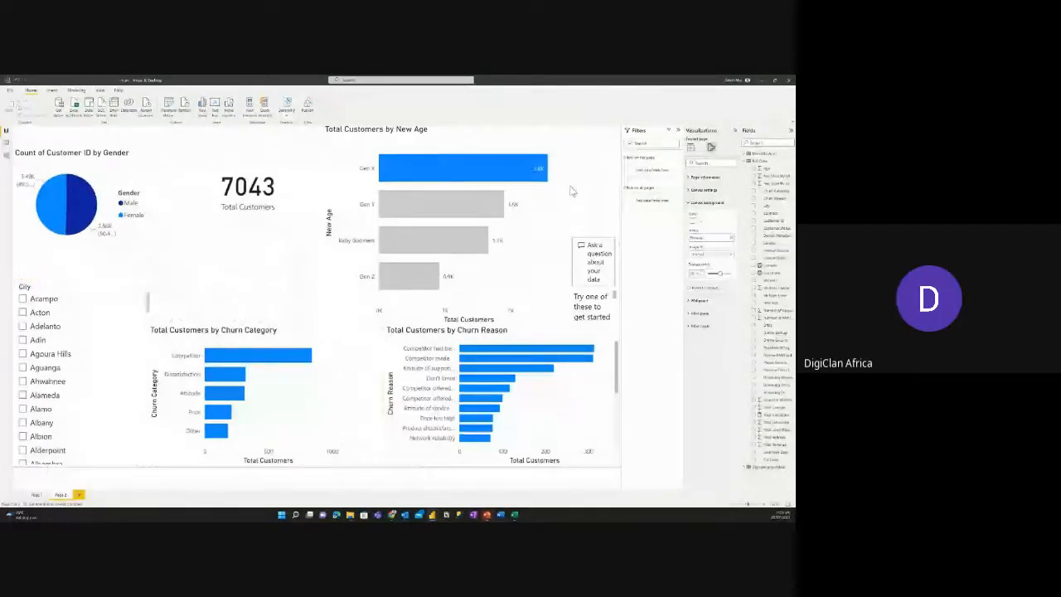
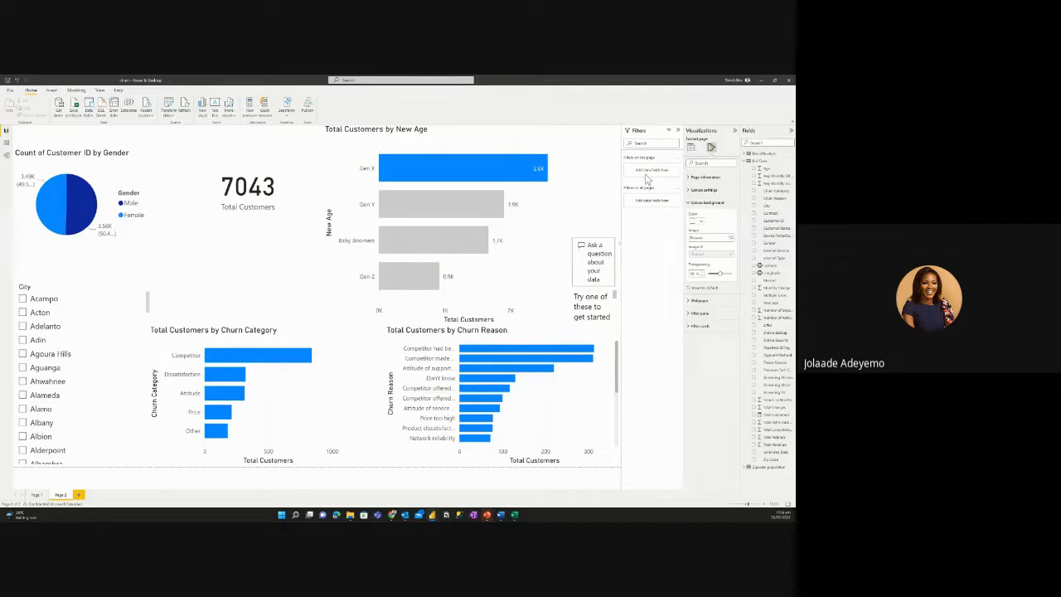
Open the Power Query Editor and examine the Number of Dependents, City, Zip Code, Latitude and Longitude columns of the Full Data query.
left_click(175, 105)
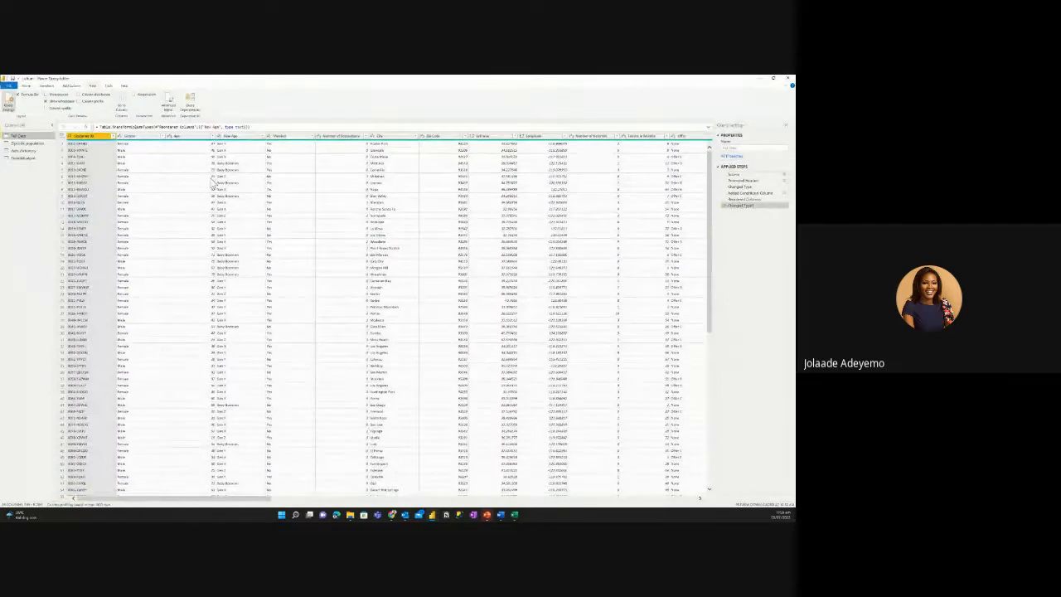
left_click(334, 137)
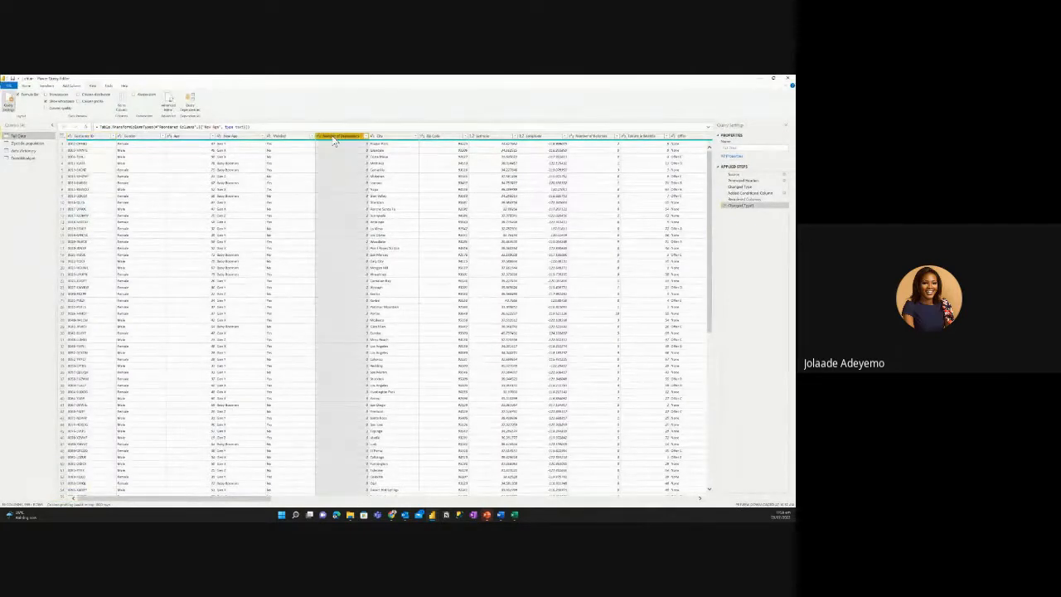
left_click(393, 137)
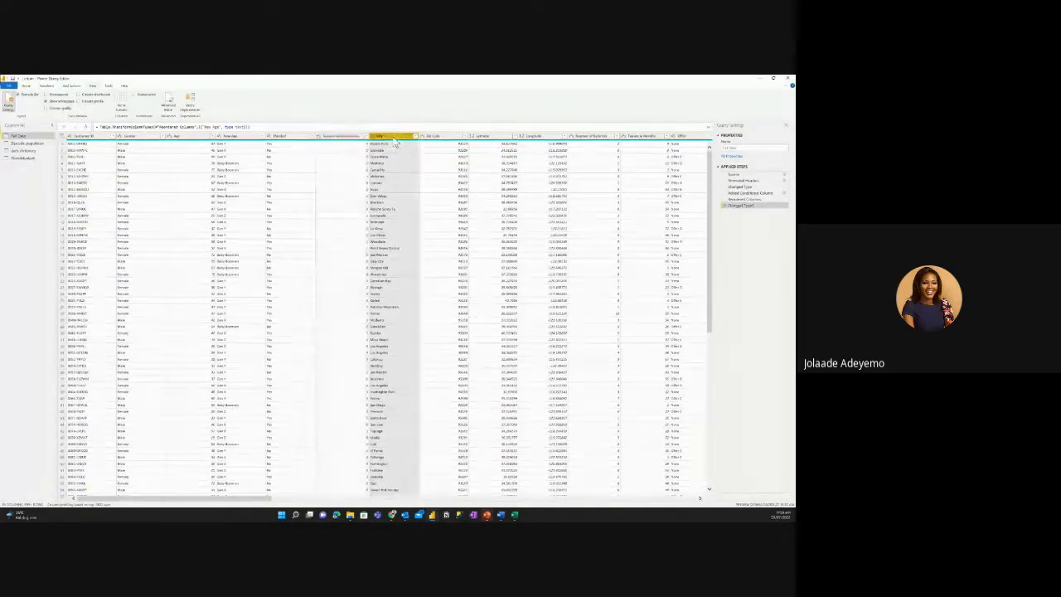
left_click(438, 137)
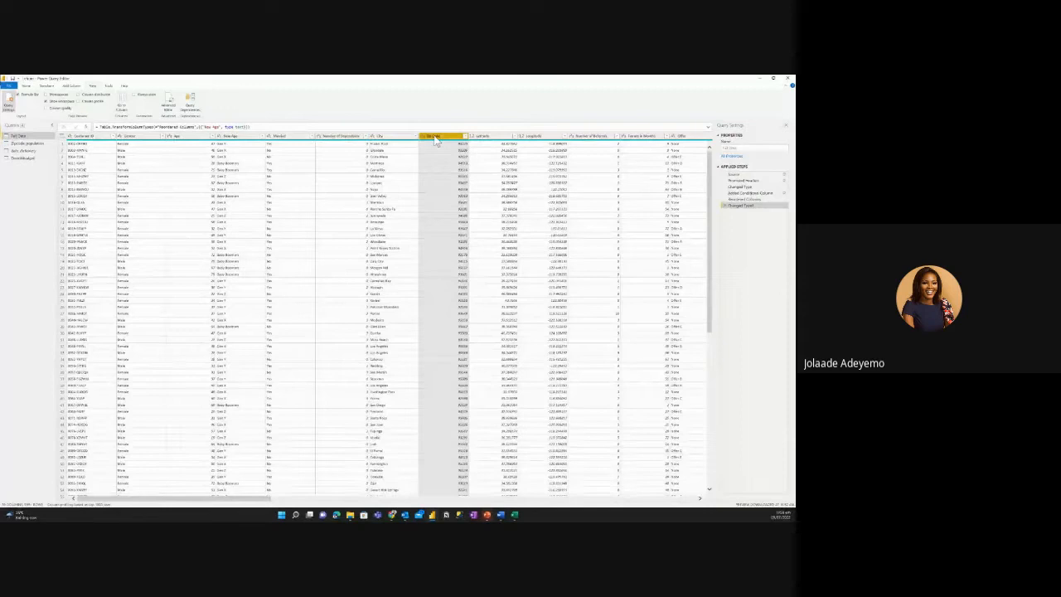
left_click(498, 137)
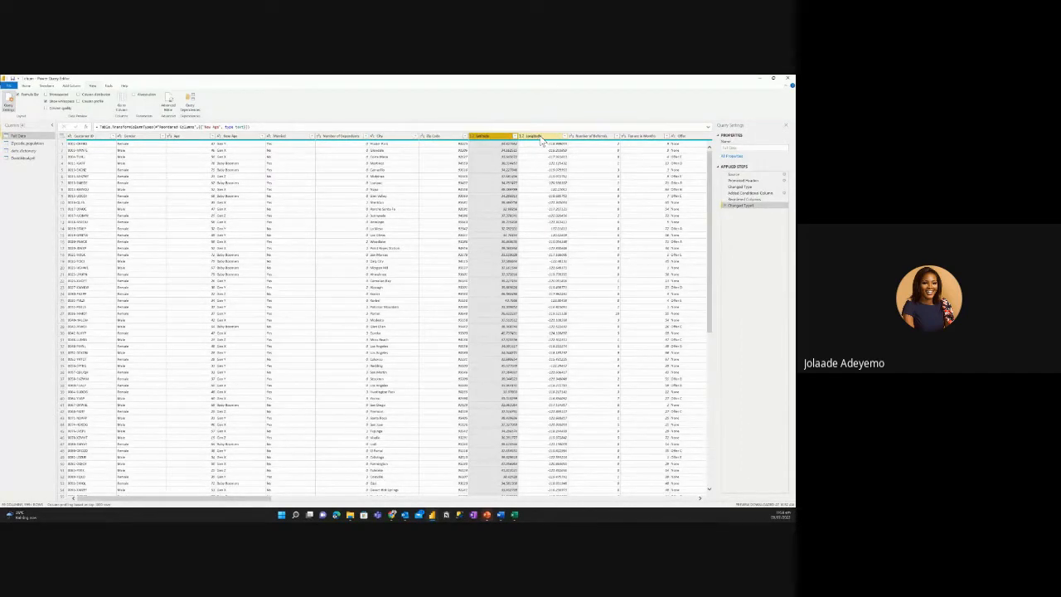
left_click(538, 136)
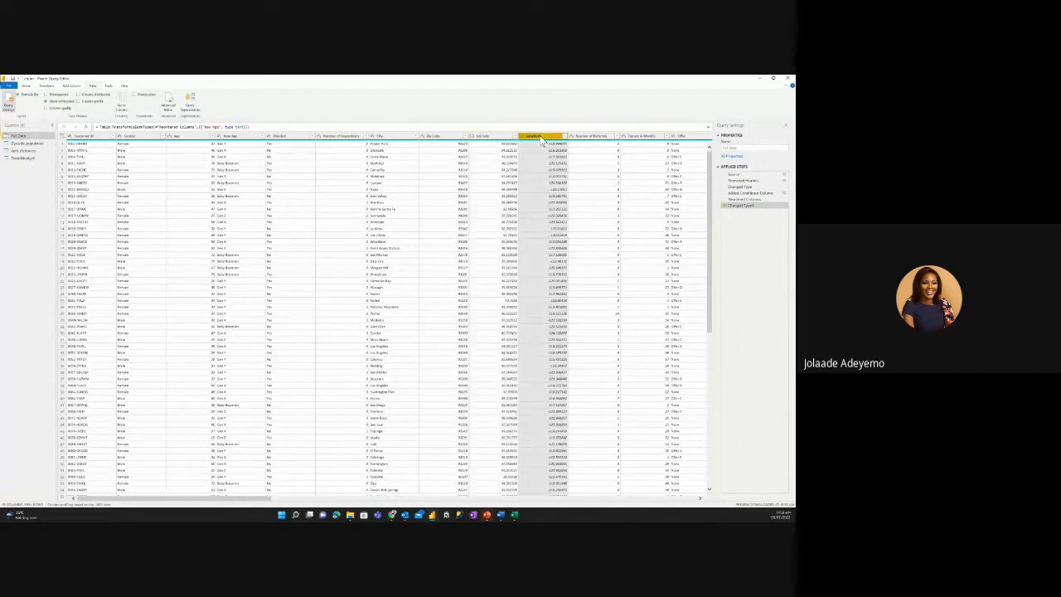
Examine the Number of Referrals column, and go through the Full Data query's columns from Customer ID to Number of Dependents.
left_click(585, 138)
left_click(104, 136)
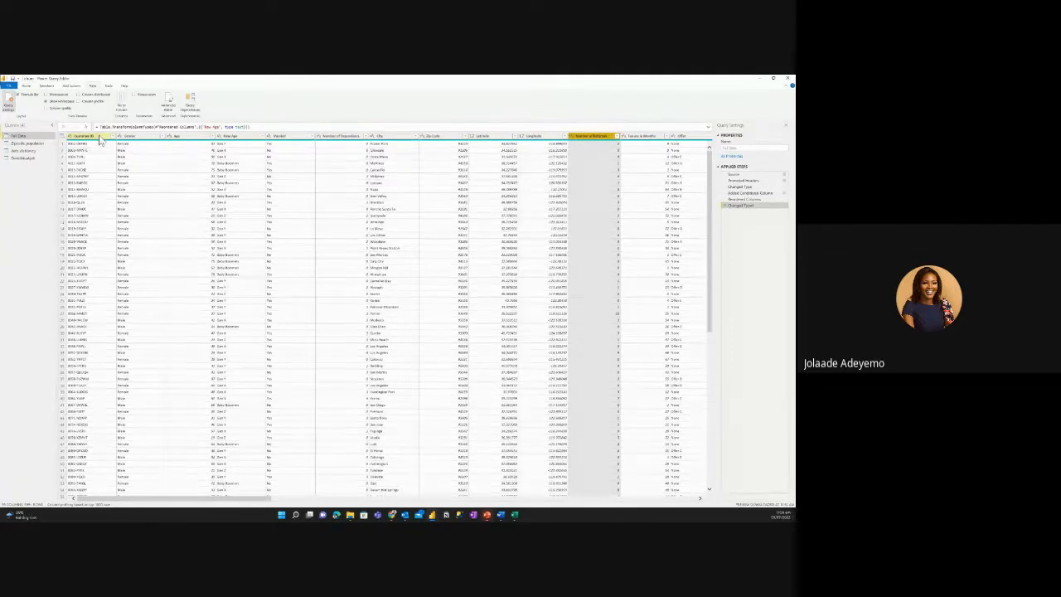
left_click(132, 136)
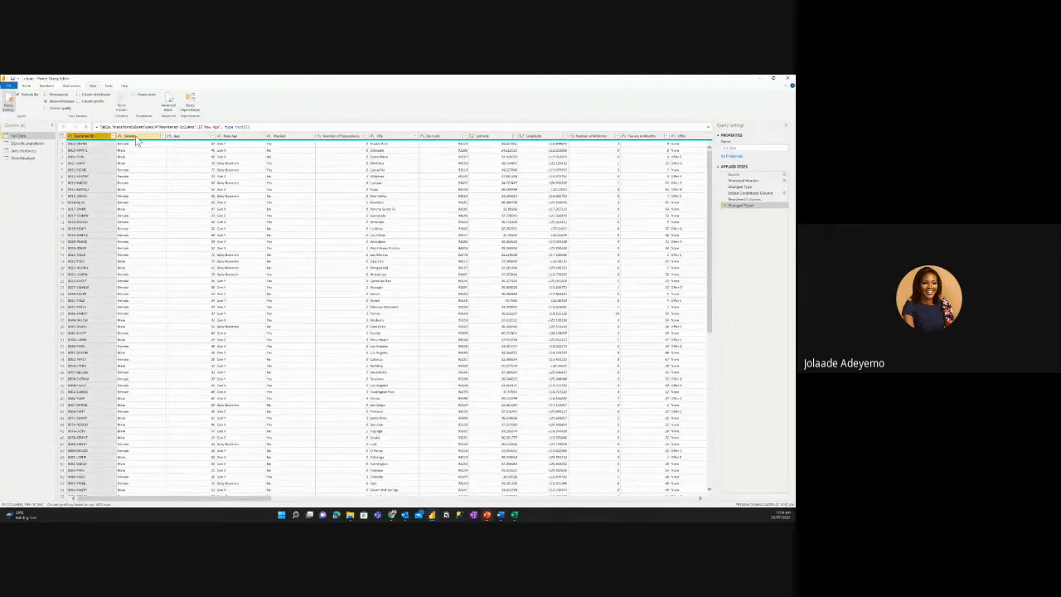
left_click(176, 137)
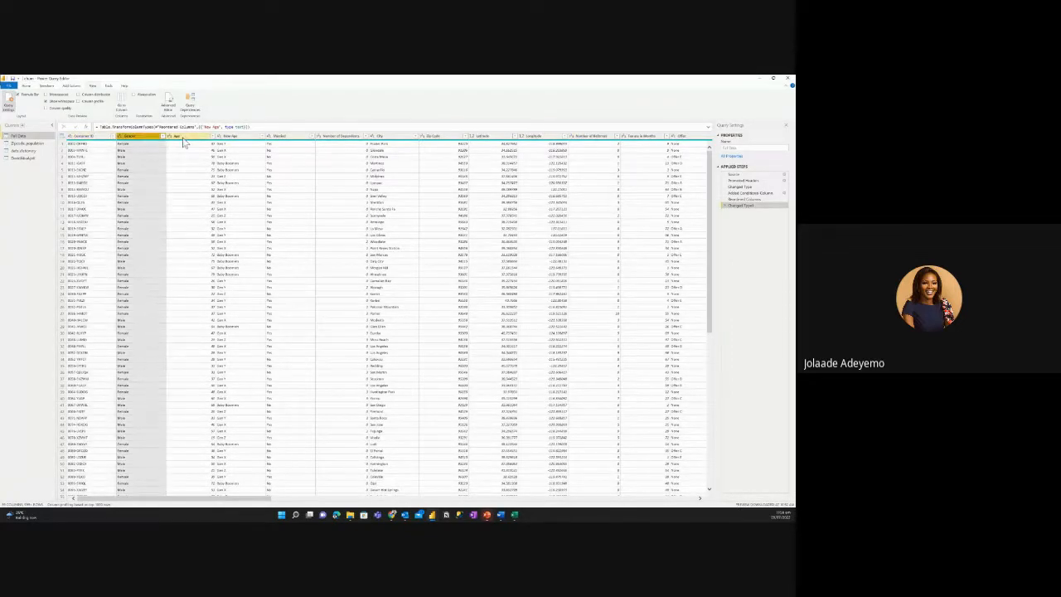
left_click(231, 139)
left_click(282, 139)
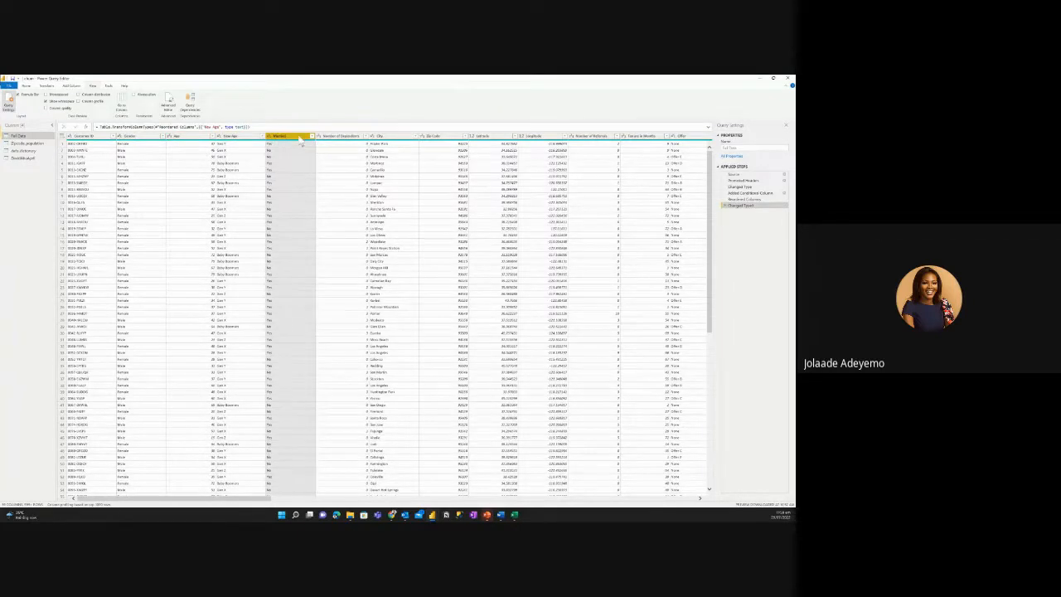
left_click(334, 138)
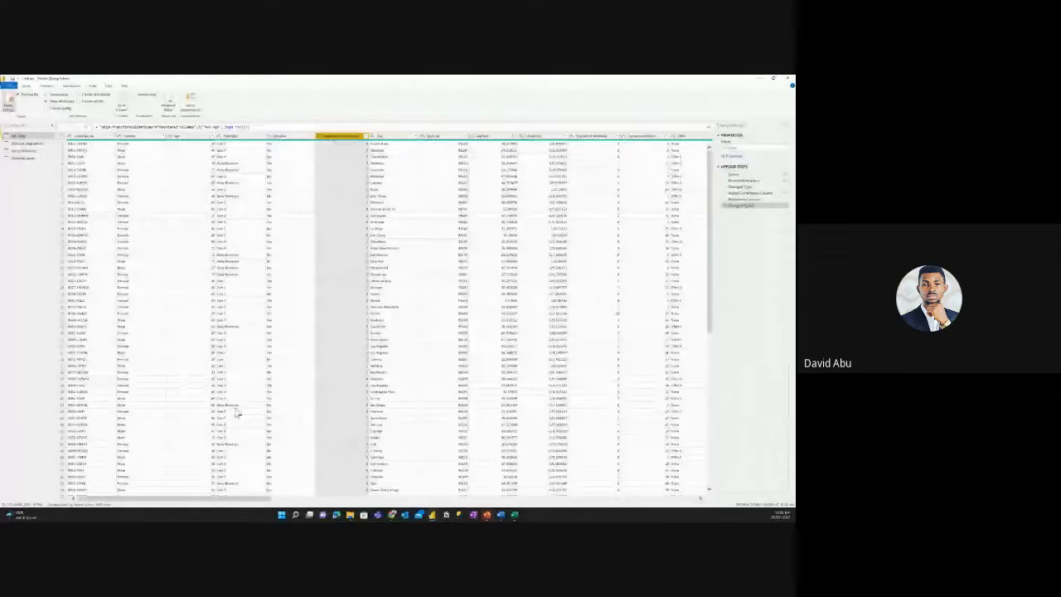
Examine the Customer ID, Gender and Age columns of the Full Data query up close.
scroll(236, 413, "up", 3)
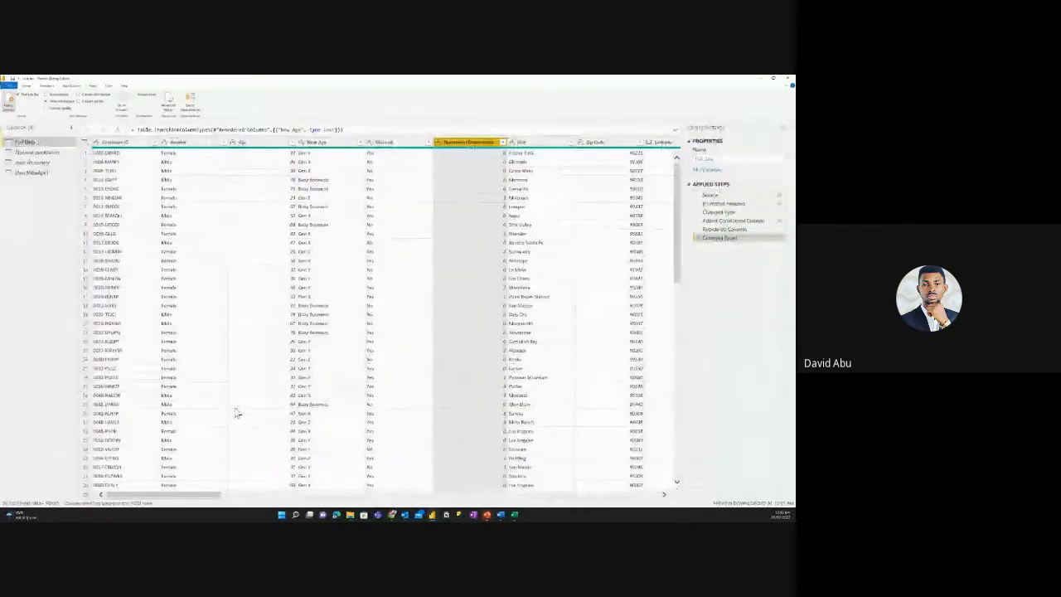
scroll(236, 413, "up", 2)
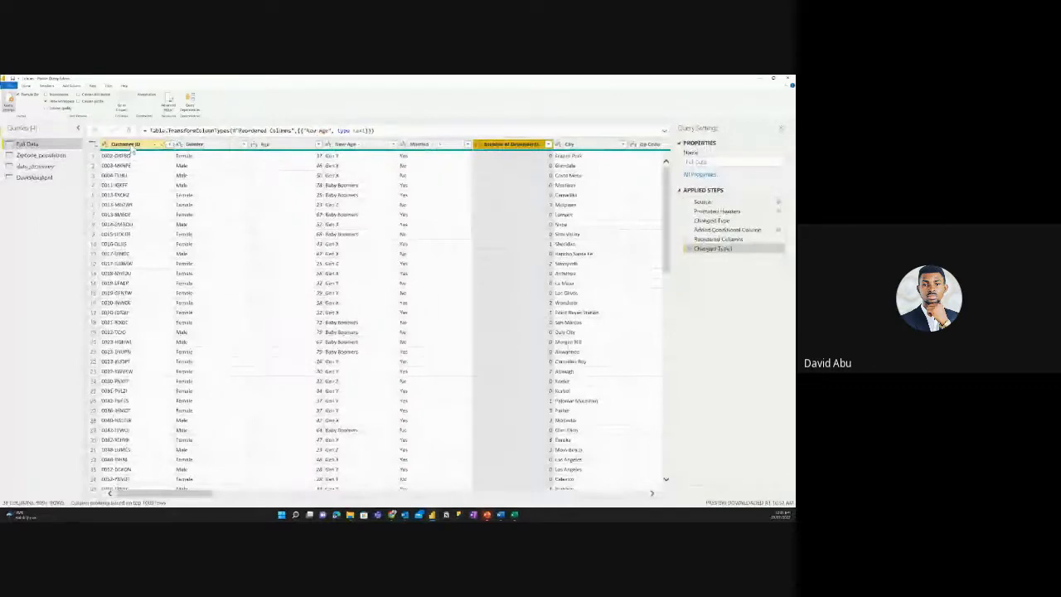
scroll(132, 149, "up", 2)
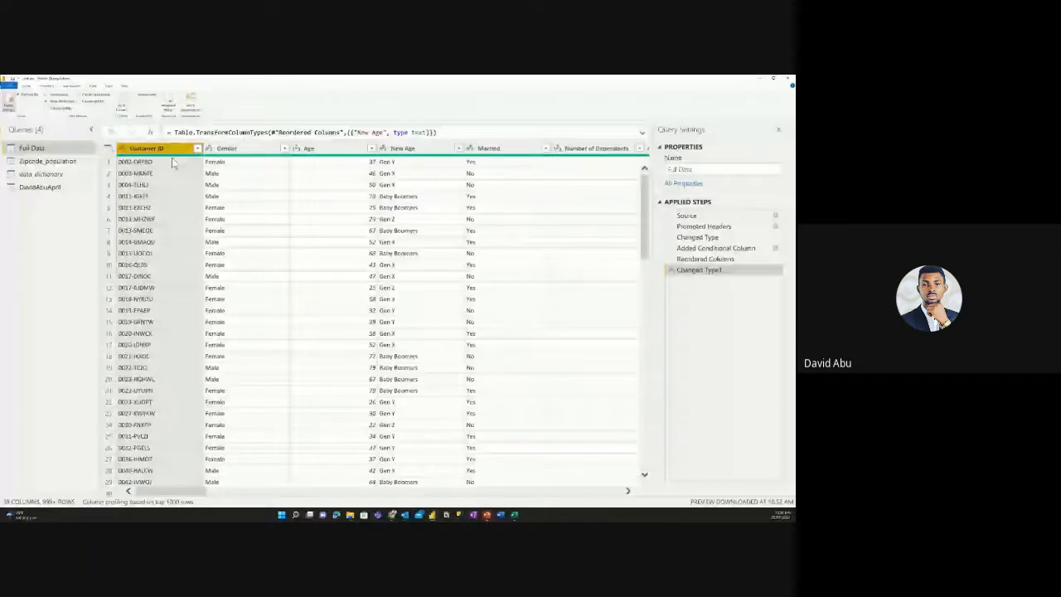
left_click(243, 153)
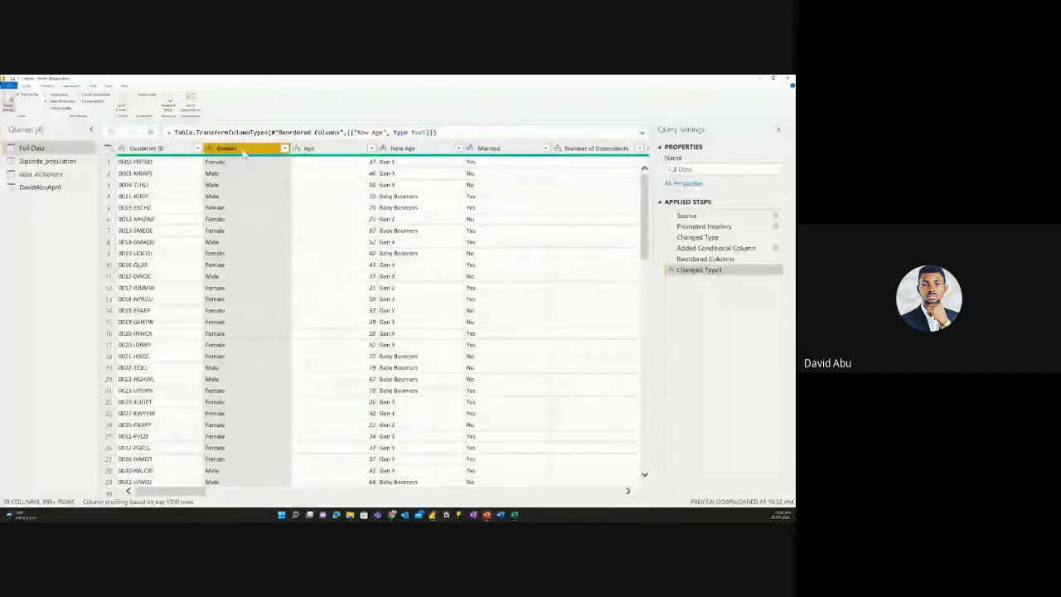
left_click(328, 153)
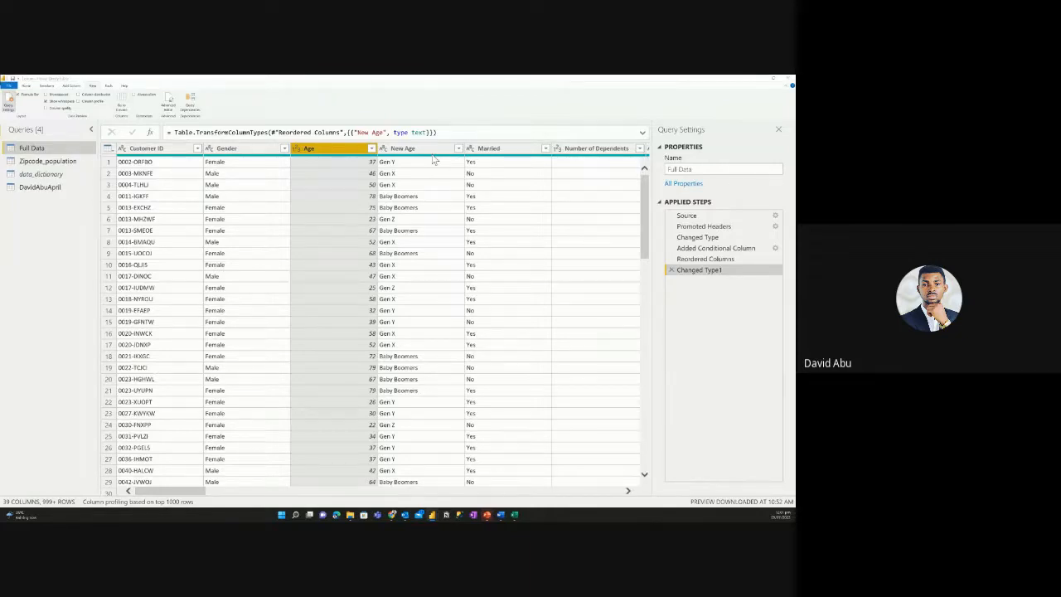
Switch to the Chrome browser and search Google in a new tab for "7 golden rules of data".
key("alt+Tab")
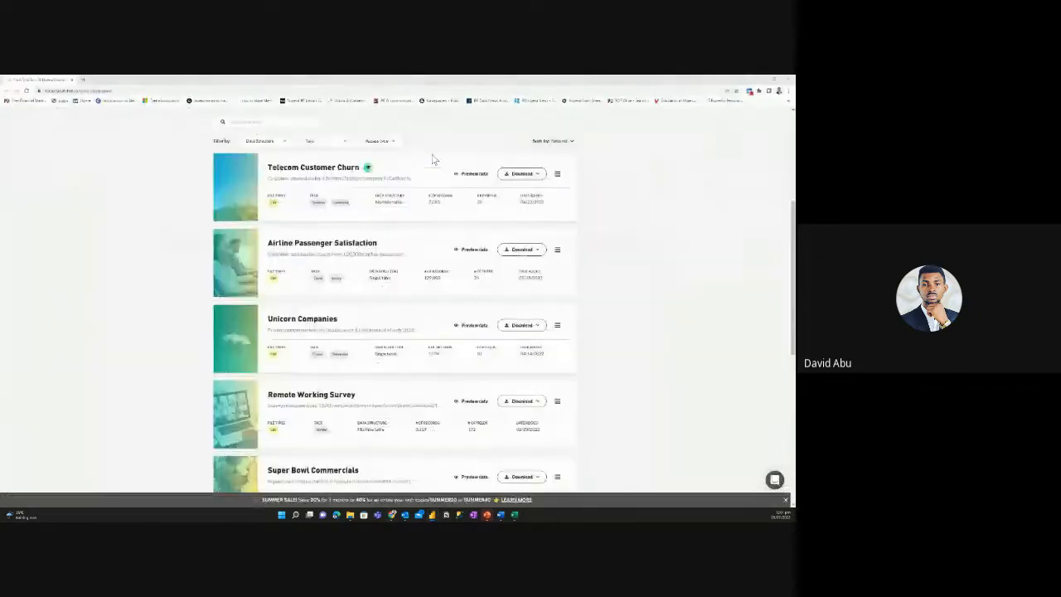
left_click(86, 80)
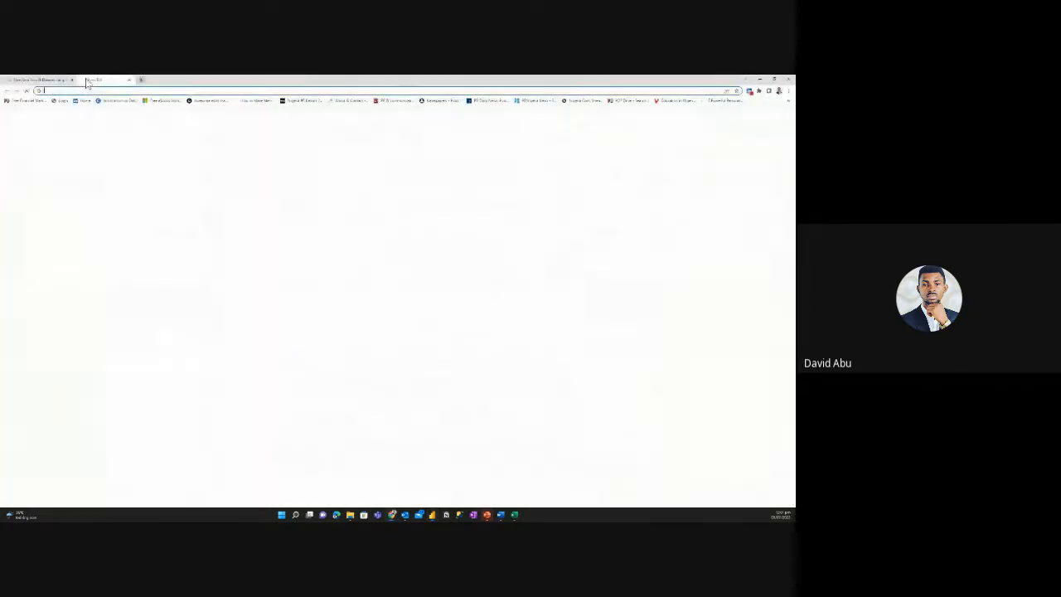
type("7 gol")
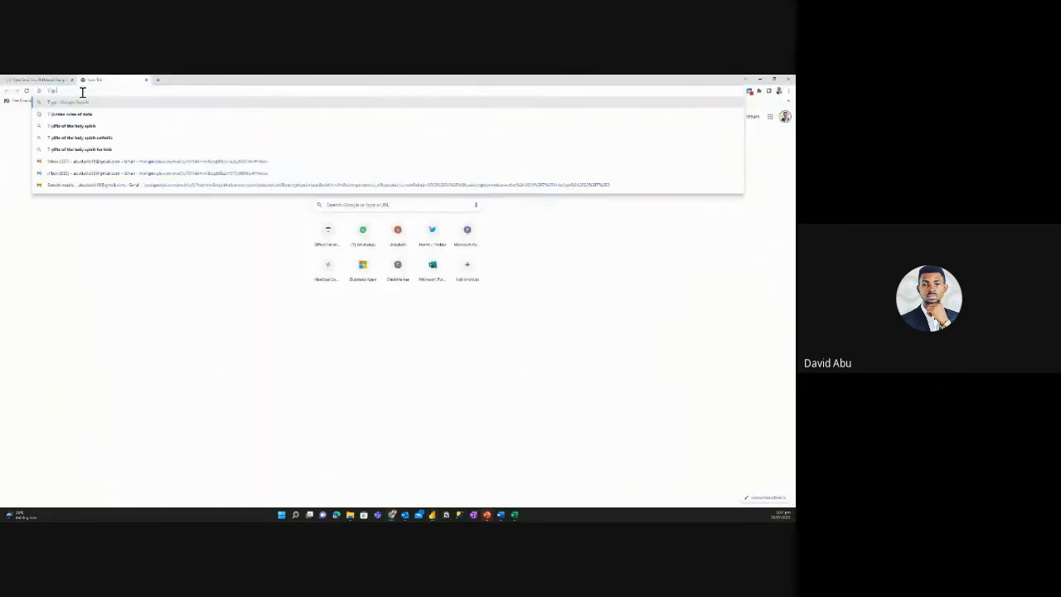
left_click(71, 114)
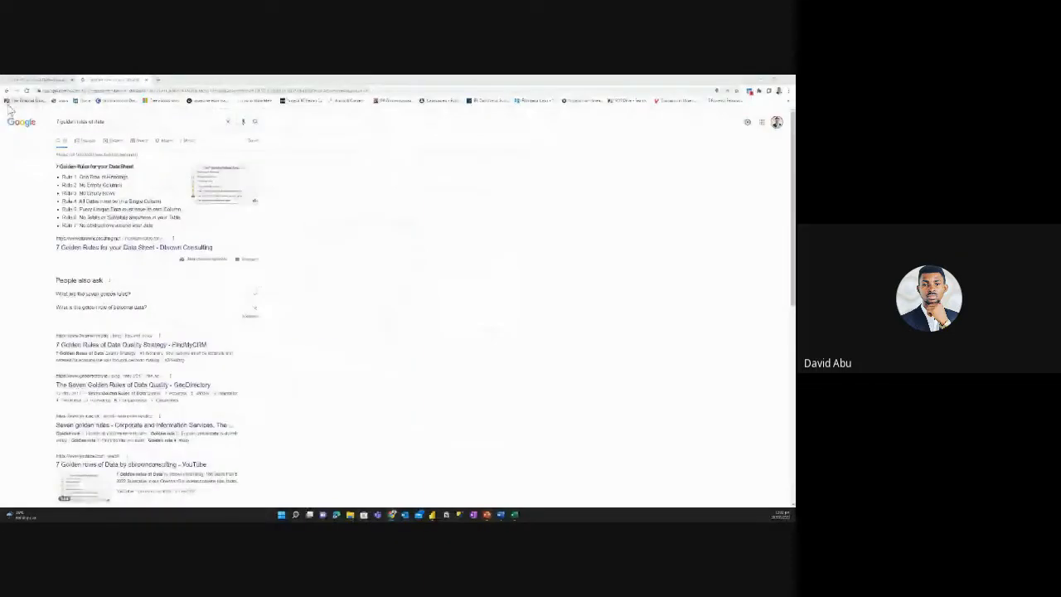
Return to the Power Query Editor and inspect the first Gender value, the fourth Age value, and the Gender and Customer ID columns.
key("alt+Tab")
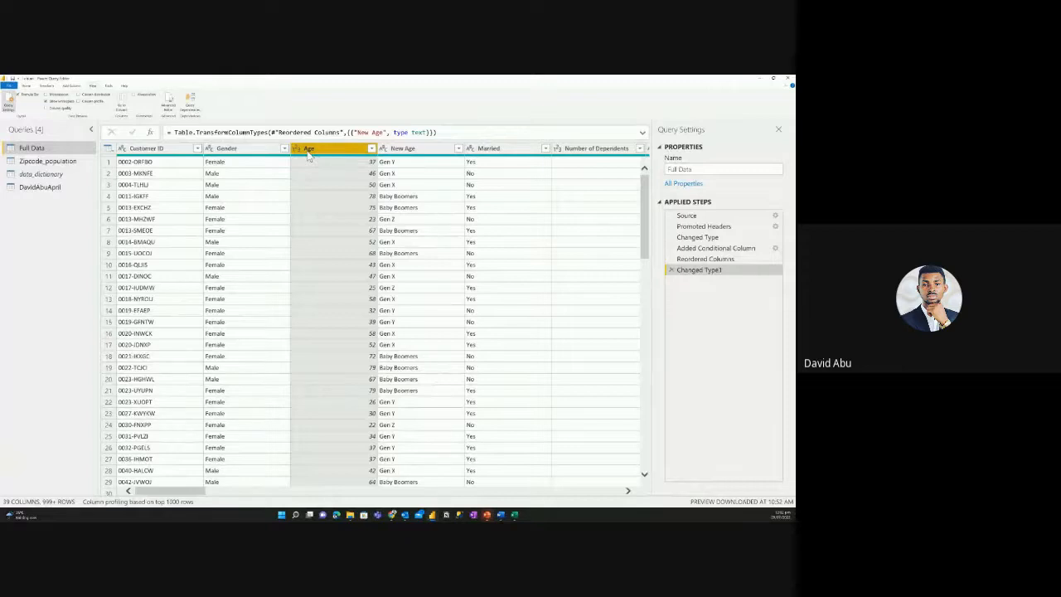
left_click(234, 167)
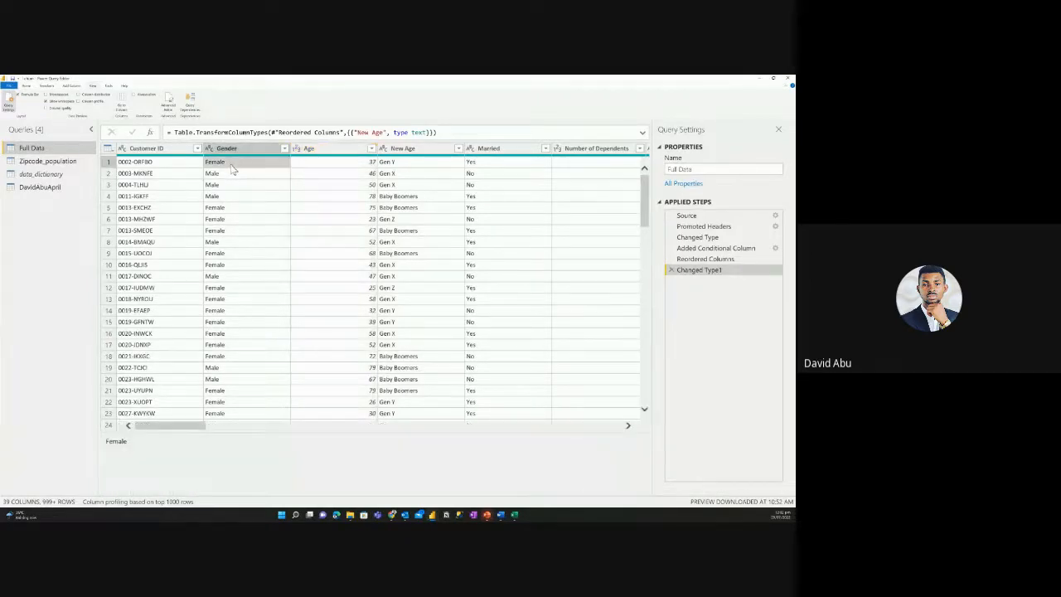
left_click(338, 199)
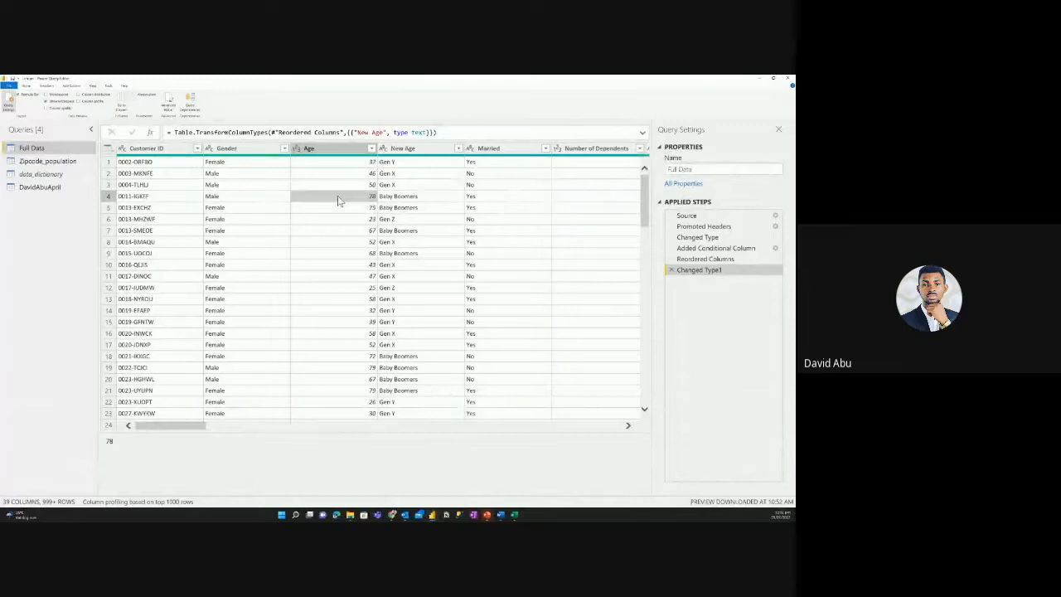
left_click(249, 148)
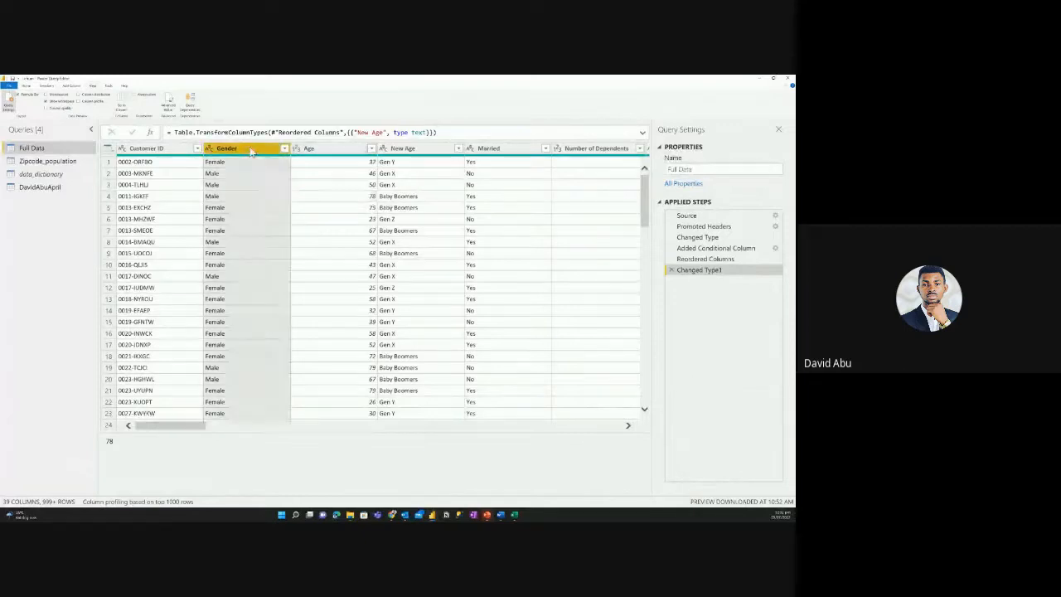
left_click(163, 149)
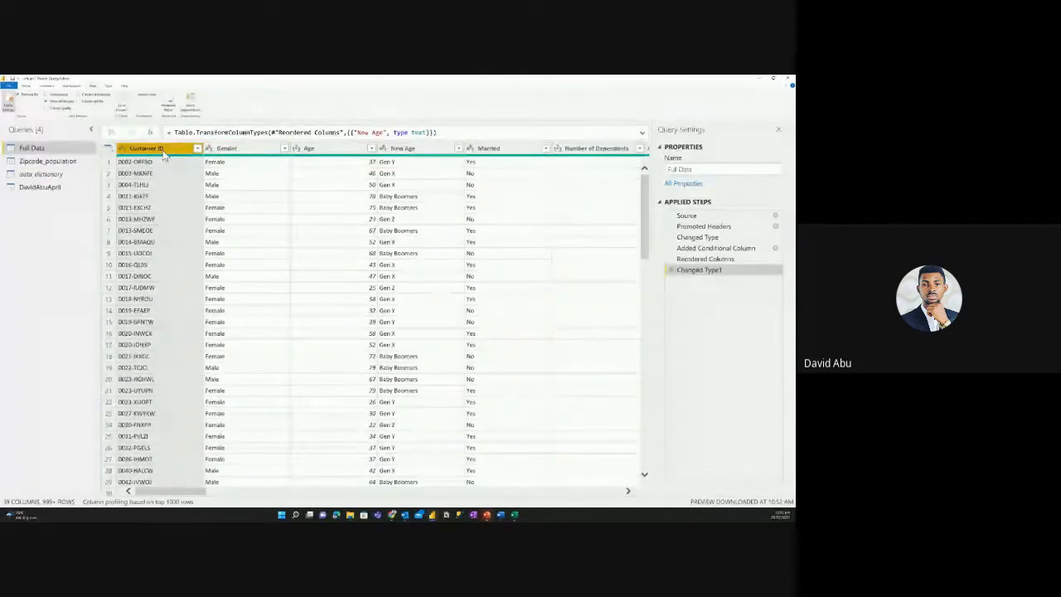